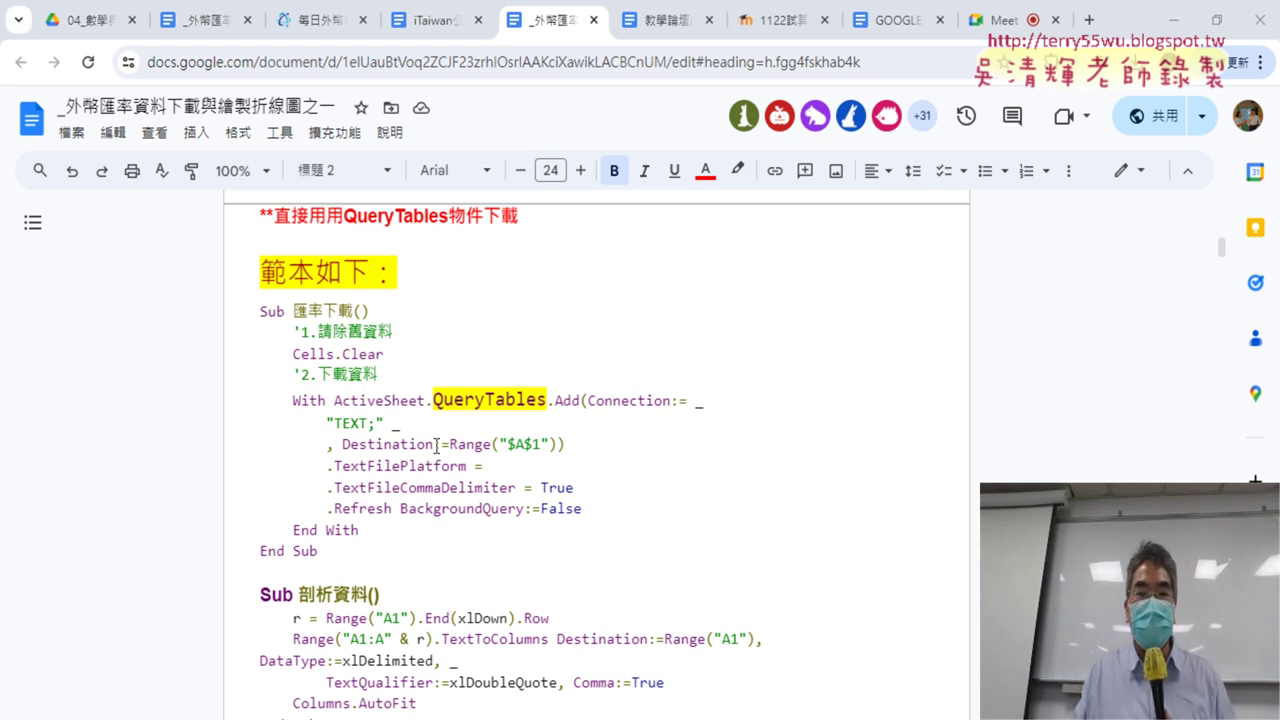
- Return from the Drive folder to the exchange-rate notes and preview the data.gov.tw dataset 11339 link
{"action": "scroll", "coordinate": [714, 323], "scroll_direction": "up", "scroll_amount": 1}
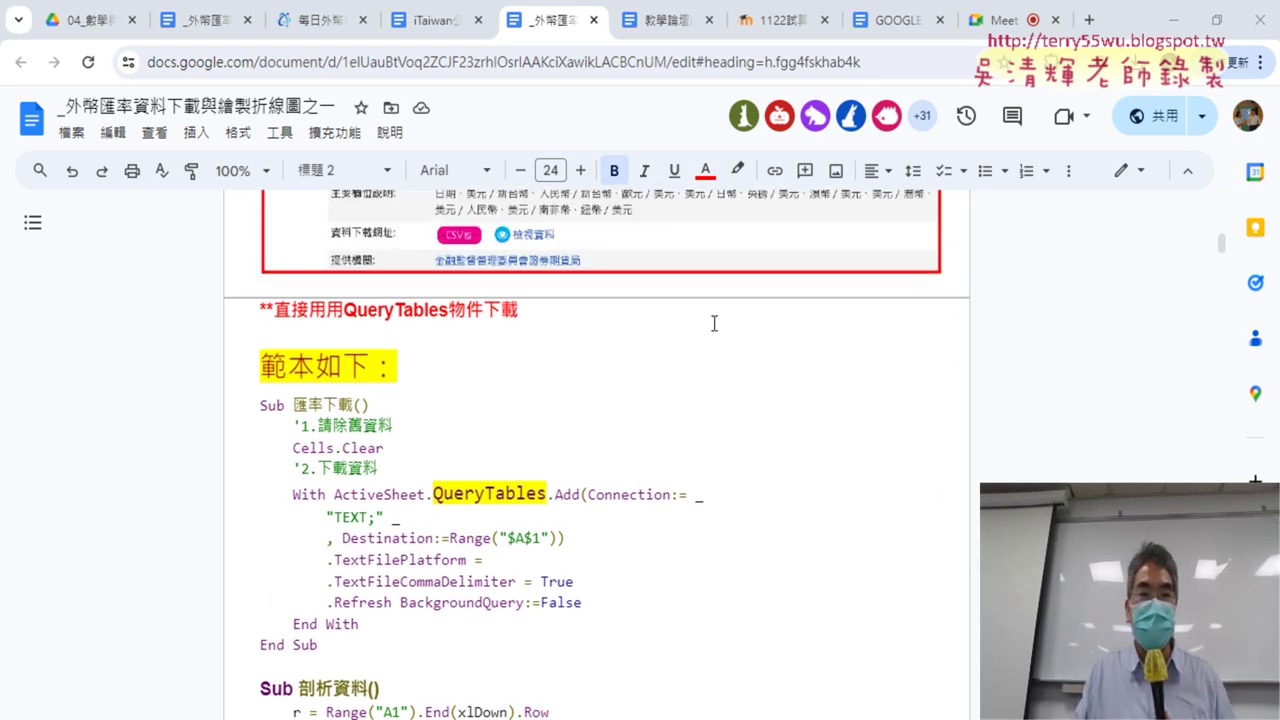
{"action": "left_click", "coordinate": [85, 20]}
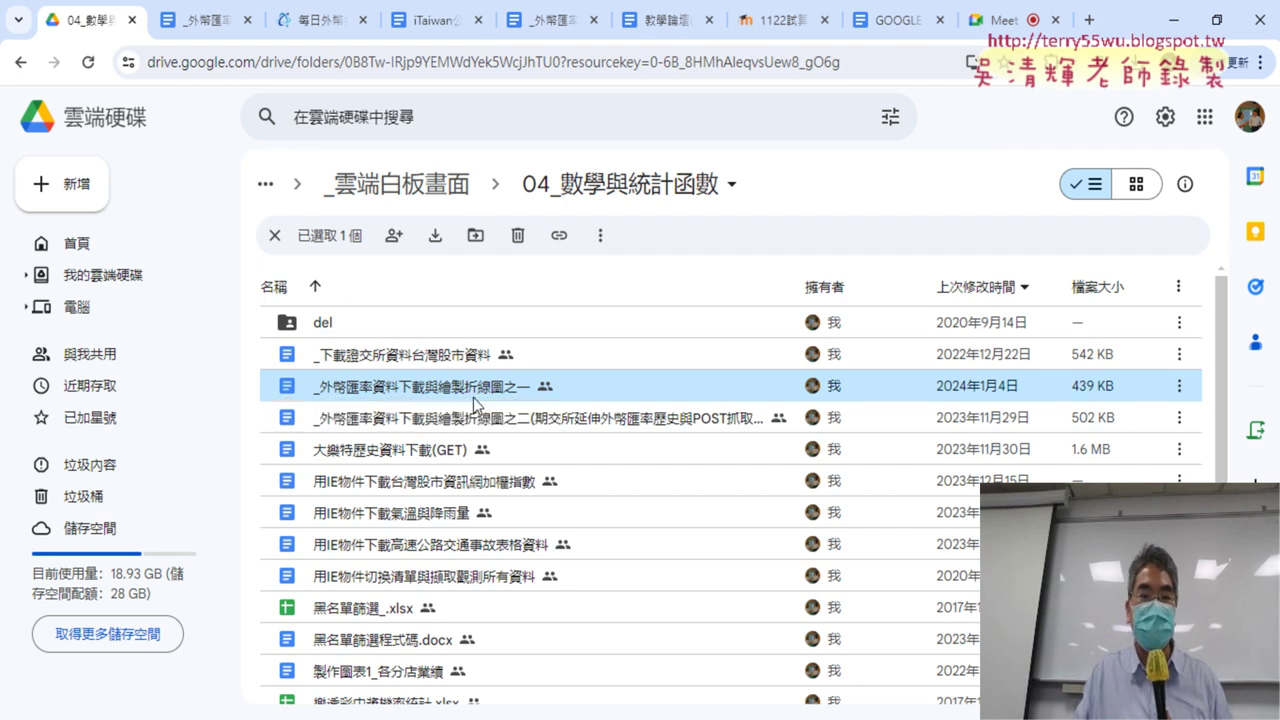
{"action": "left_click", "coordinate": [205, 20]}
{"action": "scroll", "coordinate": [550, 315], "scroll_direction": "up", "scroll_amount": 3}
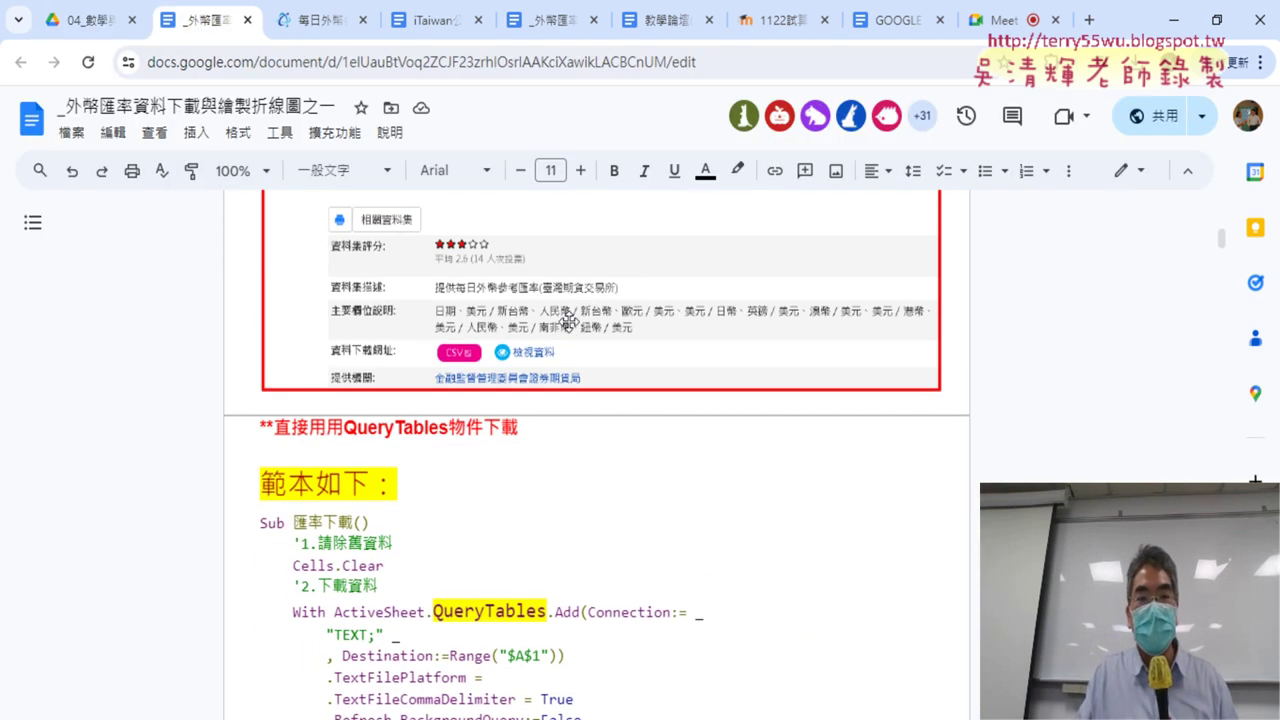
{"action": "scroll", "coordinate": [577, 325], "scroll_direction": "up", "scroll_amount": 5}
{"action": "scroll", "coordinate": [580, 325], "scroll_direction": "up", "scroll_amount": 2}
{"action": "scroll", "coordinate": [580, 325], "scroll_direction": "down", "scroll_amount": 3}
{"action": "scroll", "coordinate": [580, 325], "scroll_direction": "down", "scroll_amount": 3}
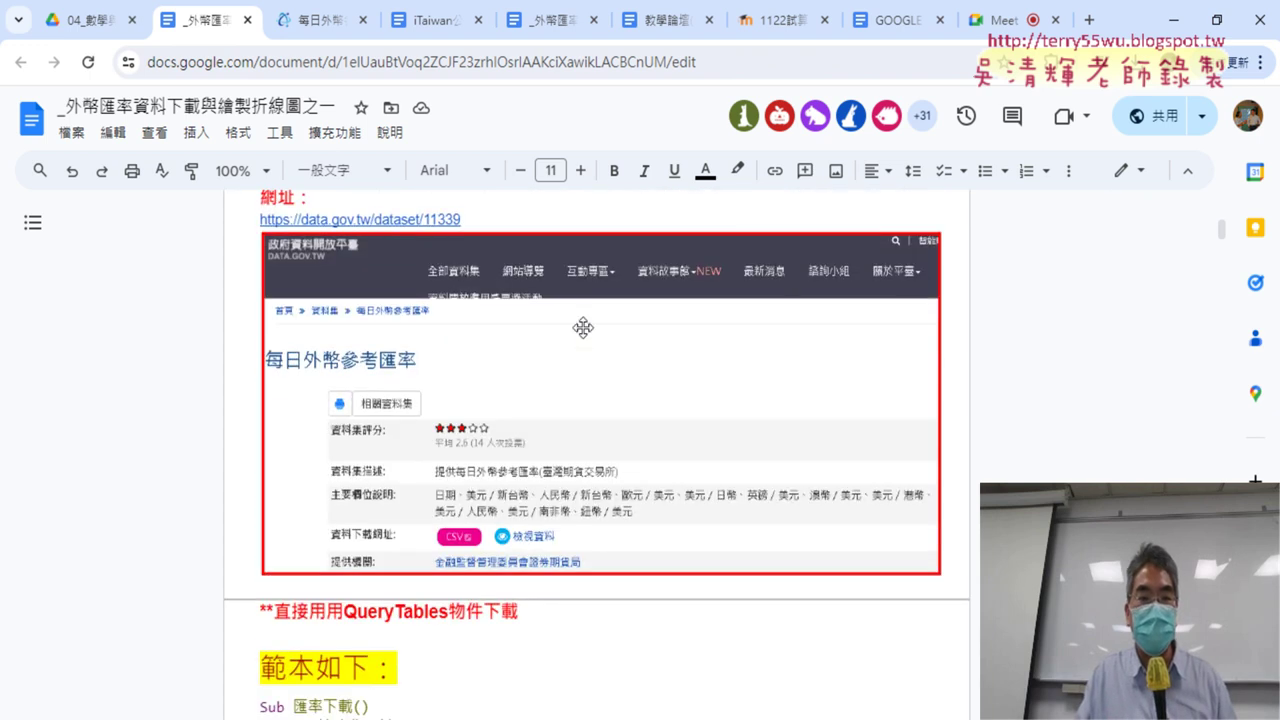
{"action": "left_click", "coordinate": [411, 222]}
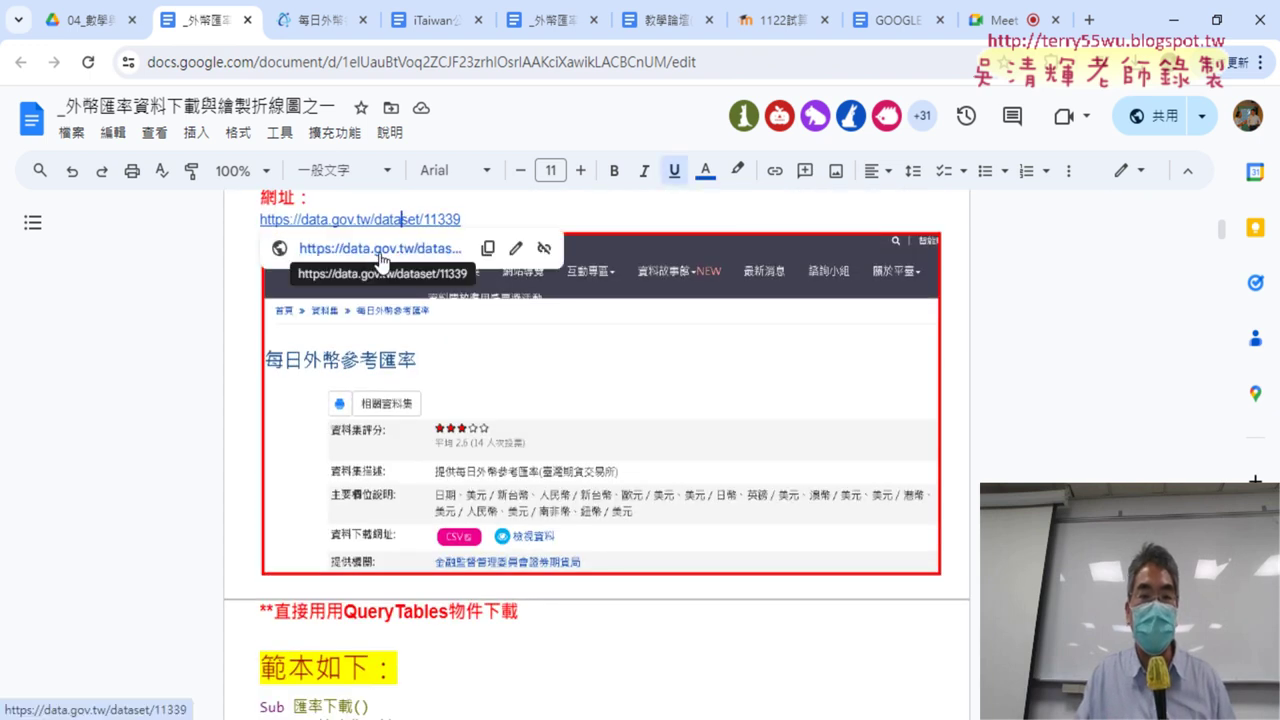
- On the data.gov.tw page, close the popup and review the 每日外幣參考匯率 title and 日期 field
{"action": "left_click", "coordinate": [321, 30]}
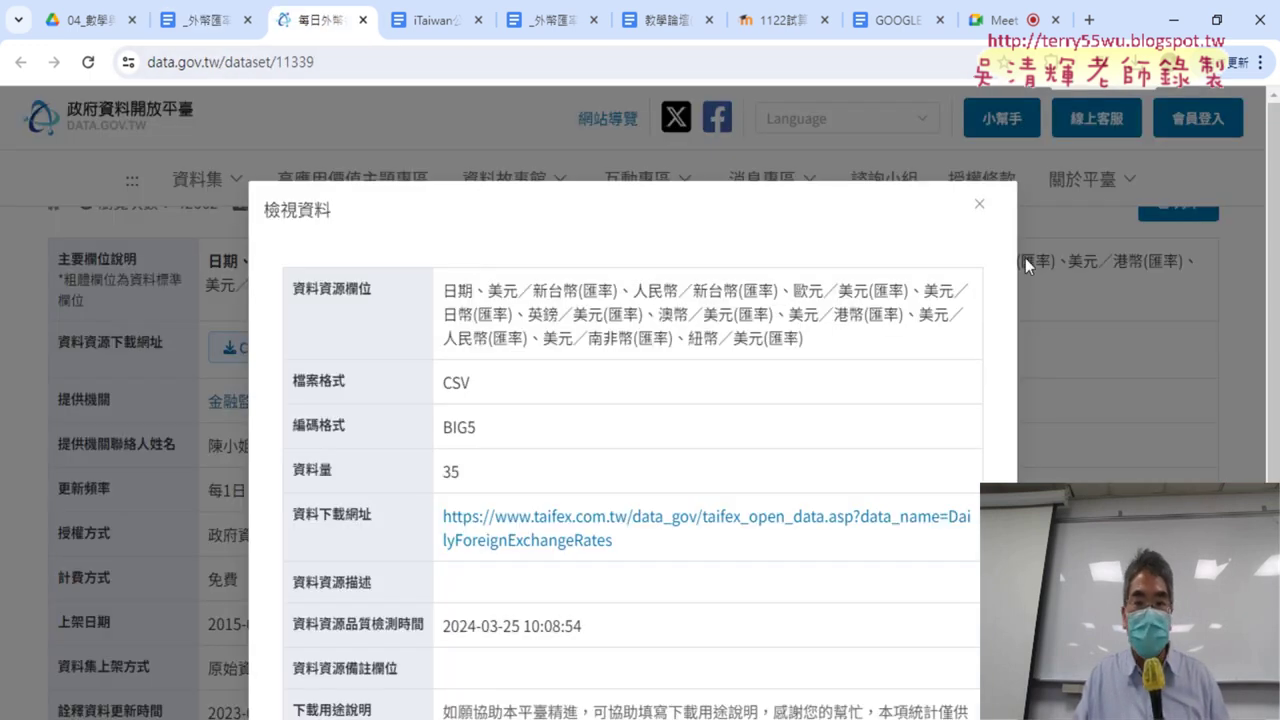
{"action": "left_click", "coordinate": [980, 206]}
{"action": "scroll", "coordinate": [492, 309], "scroll_direction": "up", "scroll_amount": 2}
{"action": "scroll", "coordinate": [492, 309], "scroll_direction": "up", "scroll_amount": 1}
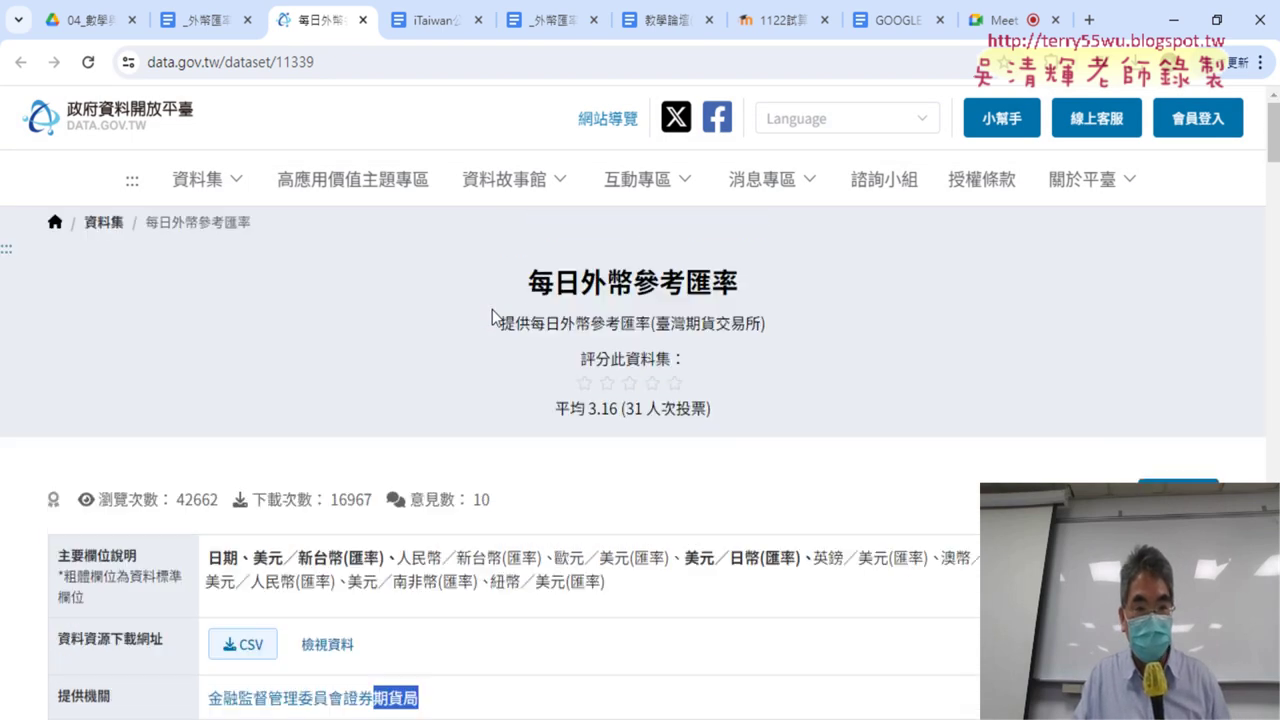
{"action": "left_click_drag", "start_coordinate": [752, 290], "coordinate": [524, 286]}
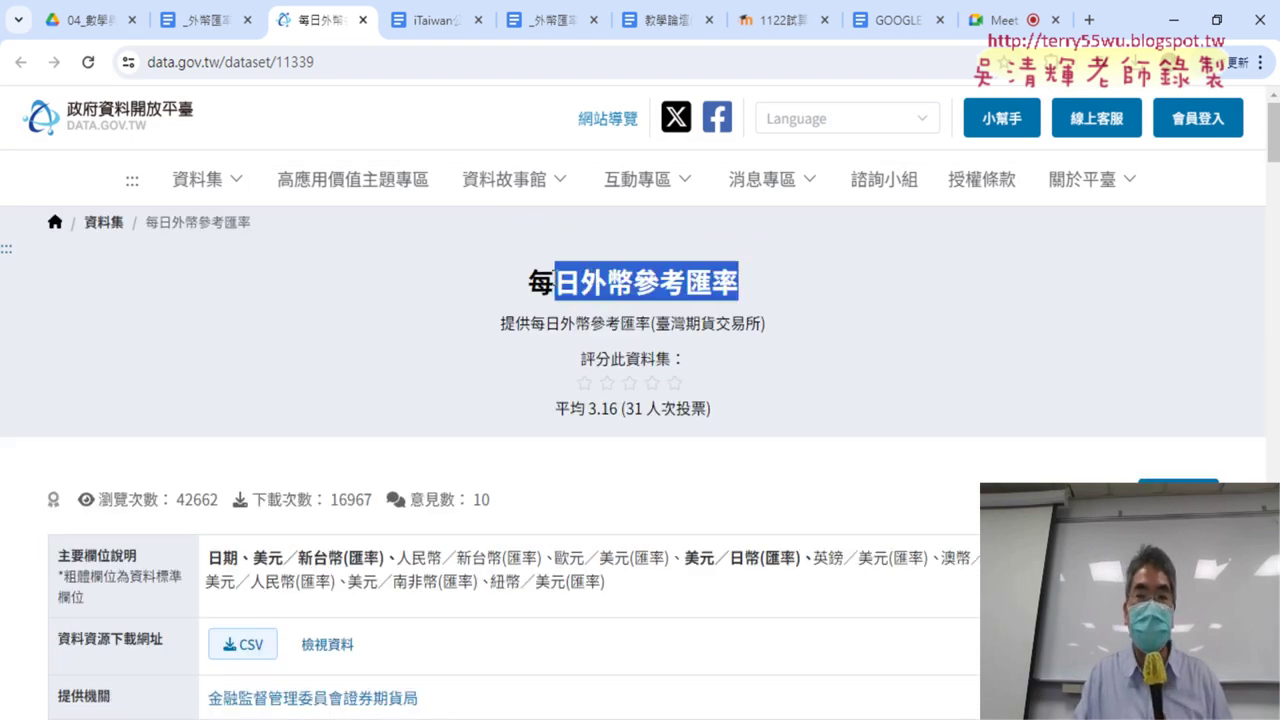
{"action": "scroll", "coordinate": [350, 335], "scroll_direction": "down", "scroll_amount": 2}
{"action": "left_click_drag", "start_coordinate": [607, 482], "coordinate": [285, 460]}
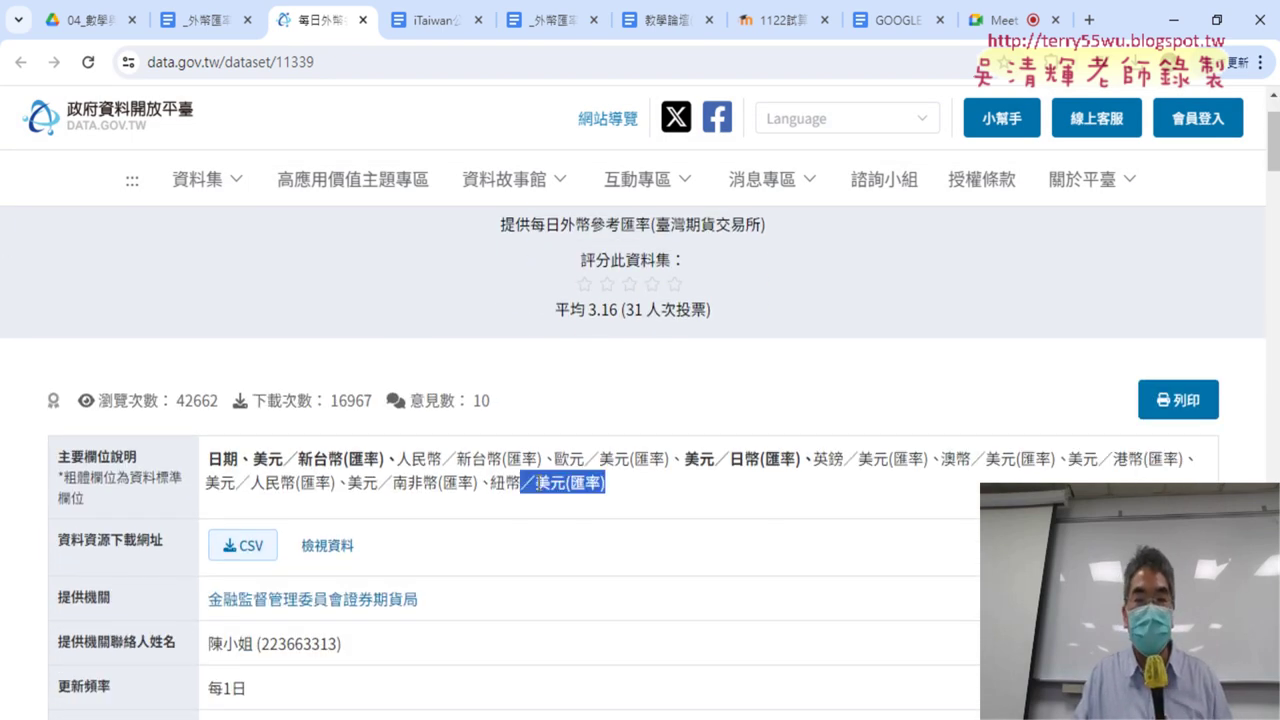
{"action": "left_click_drag", "start_coordinate": [207, 459], "coordinate": [239, 459]}
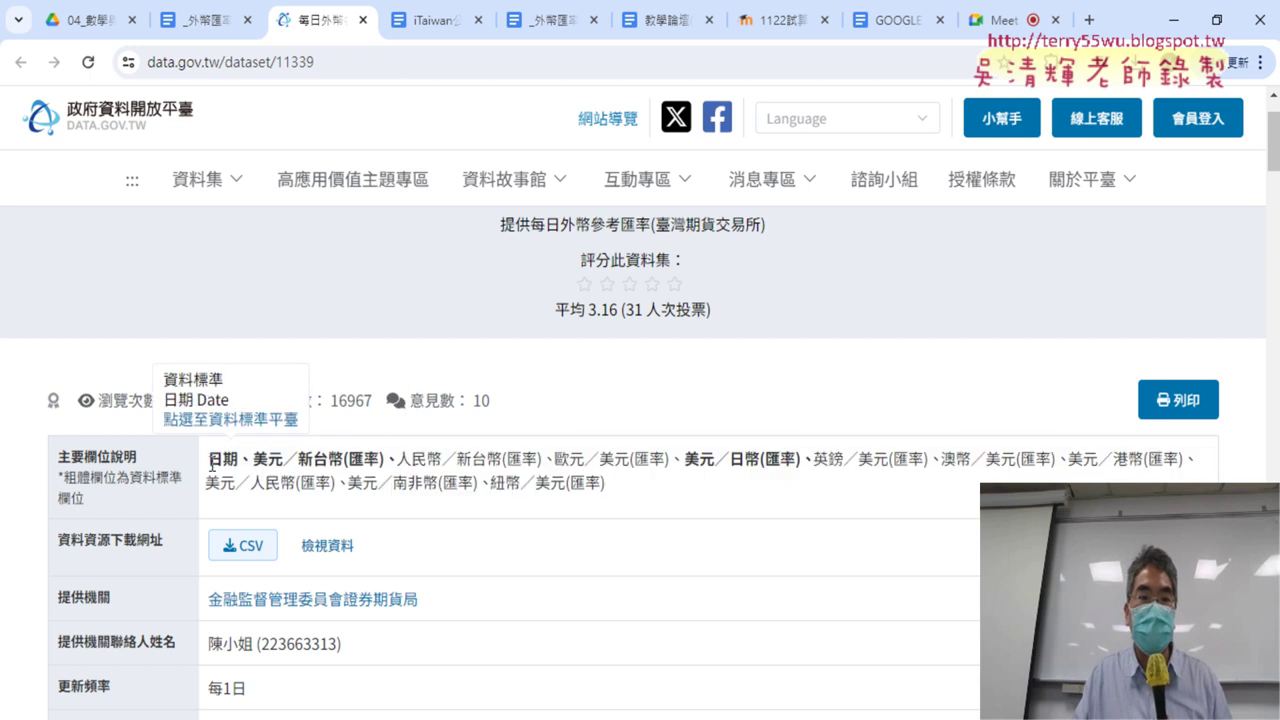
{"action": "scroll", "coordinate": [671, 466], "scroll_direction": "down", "scroll_amount": 3}
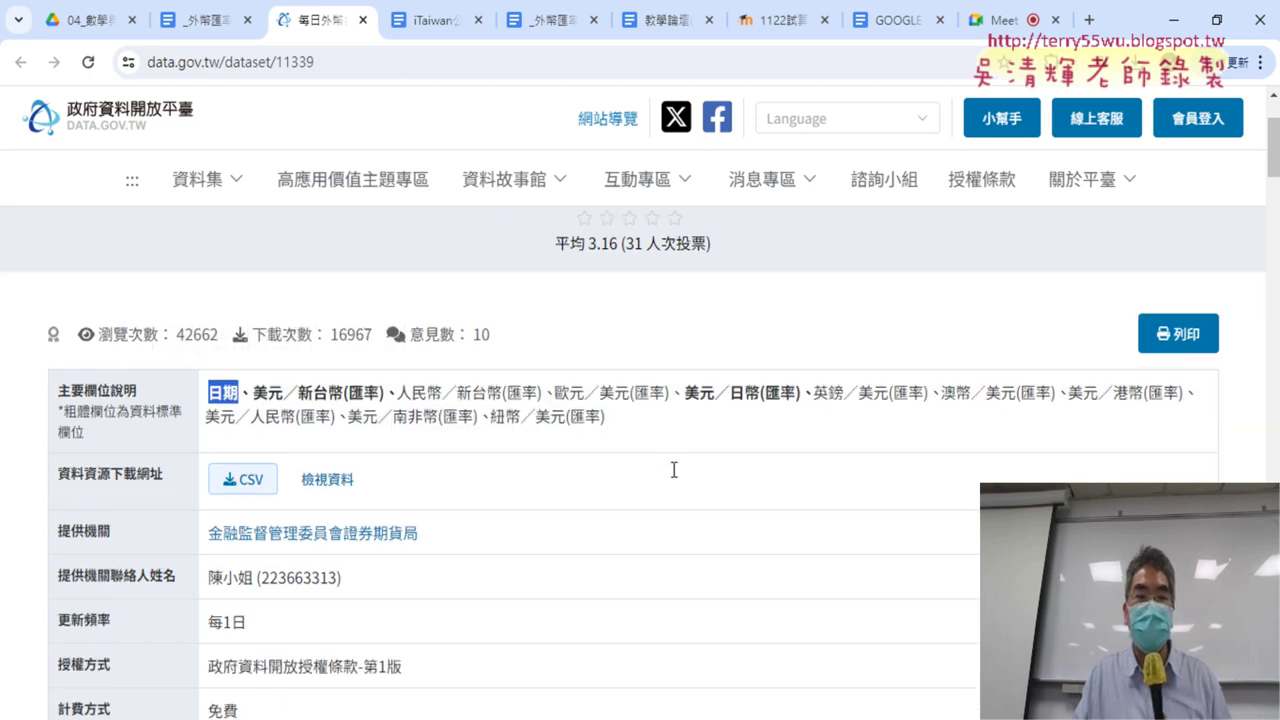
- Reopen the resource details and select the dataset's CSV download URL
{"action": "left_click", "coordinate": [327, 249]}
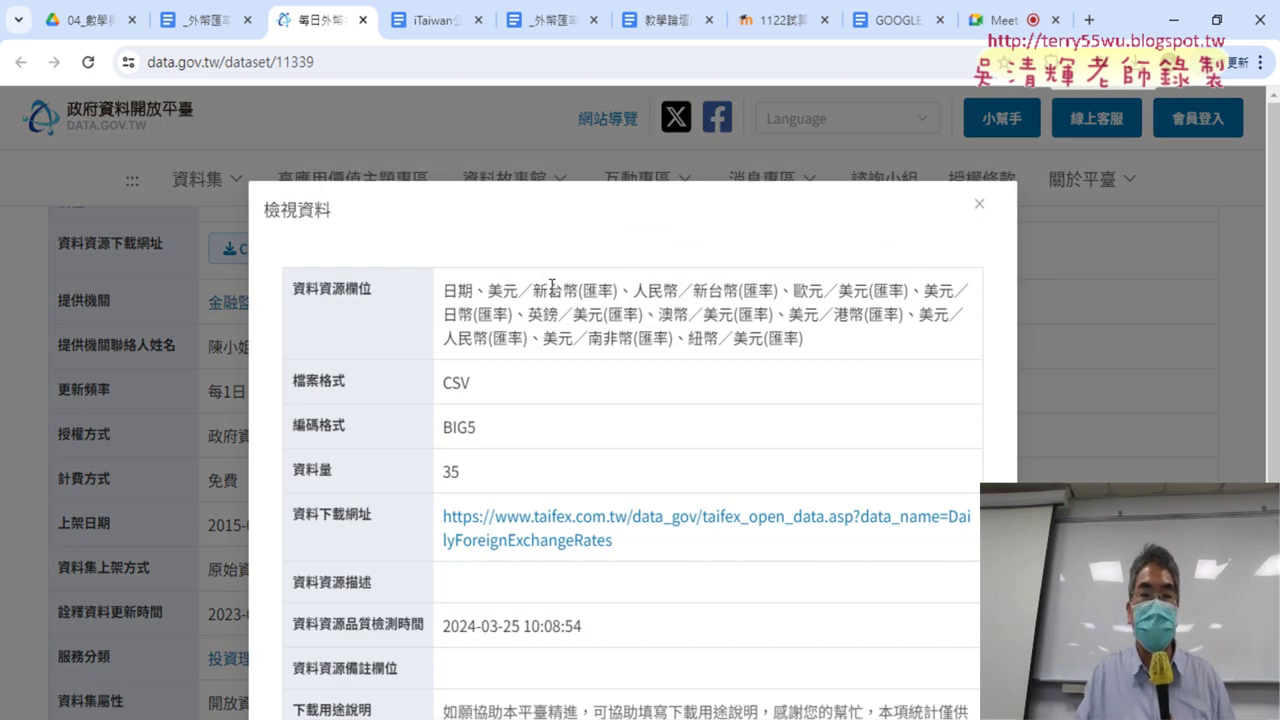
{"action": "left_click_drag", "start_coordinate": [614, 541], "coordinate": [445, 517]}
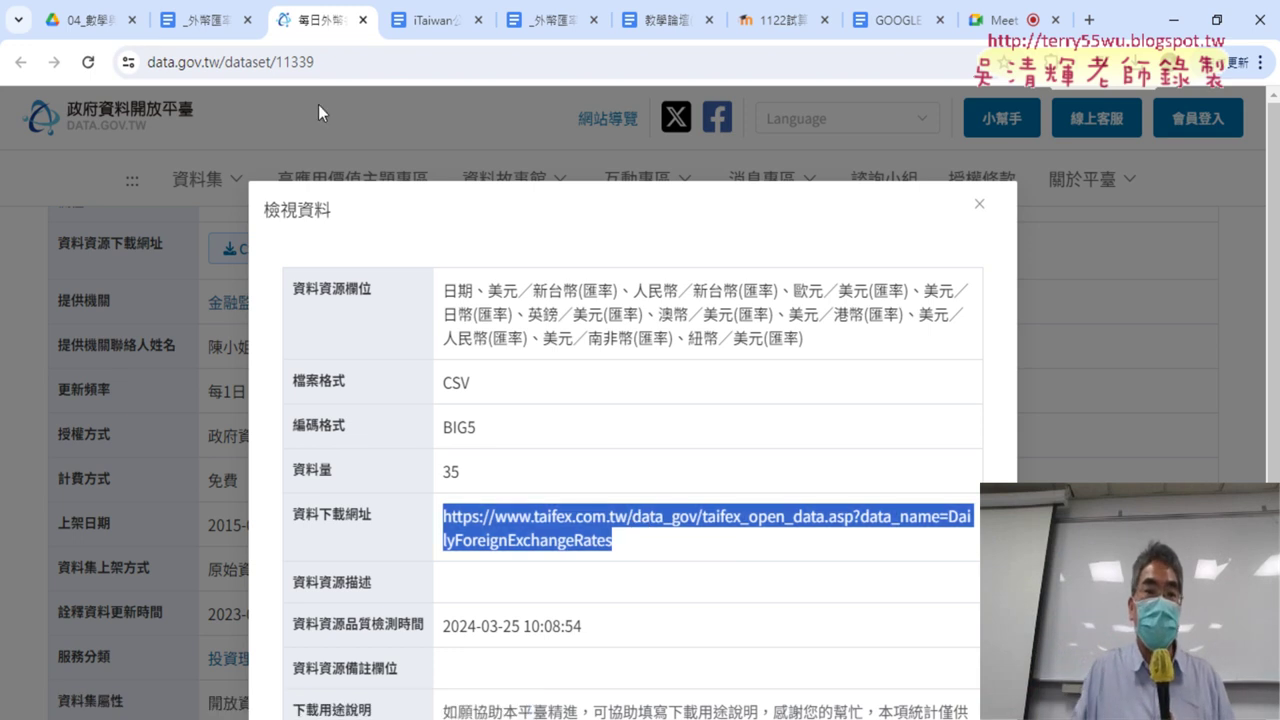
{"action": "left_click", "coordinate": [200, 20]}
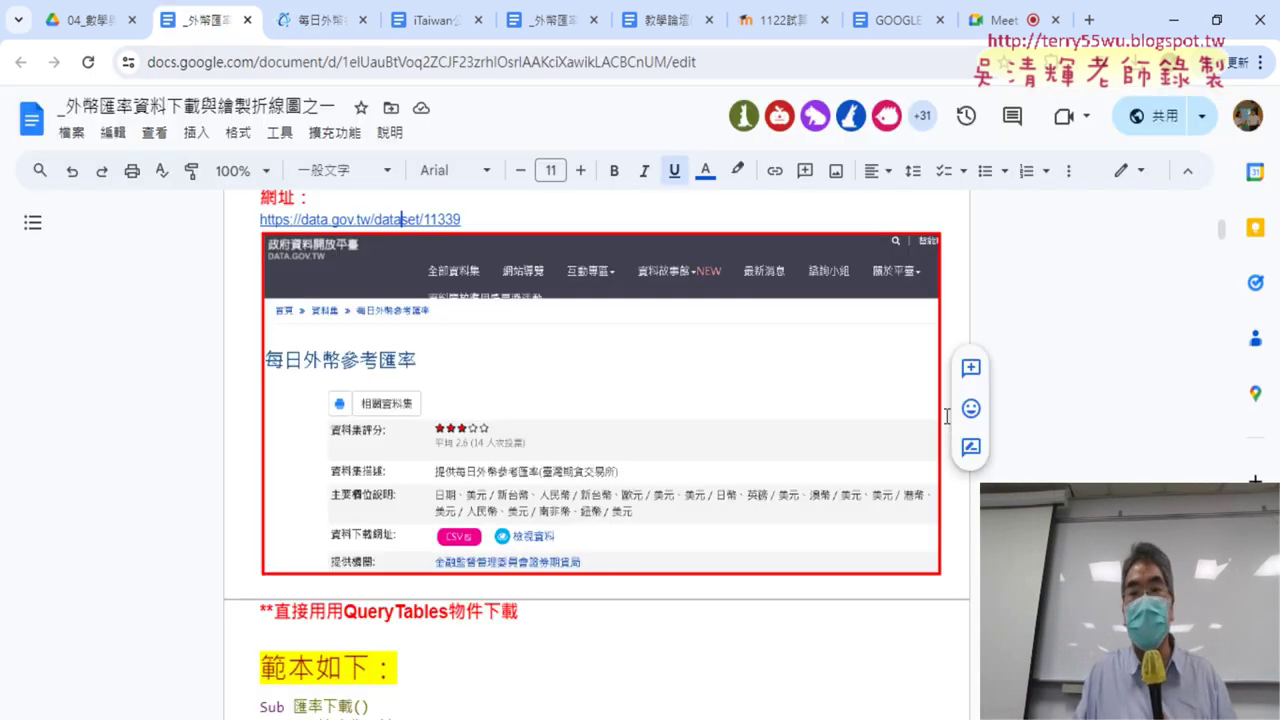
- Select the whole 匯率下載 sample macro in the notes, then highlight the word QueryTables
{"action": "scroll", "coordinate": [949, 423], "scroll_direction": "down", "scroll_amount": 5}
{"action": "scroll", "coordinate": [820, 425], "scroll_direction": "up", "scroll_amount": 1}
{"action": "scroll", "coordinate": [797, 424], "scroll_direction": "up", "scroll_amount": 1}
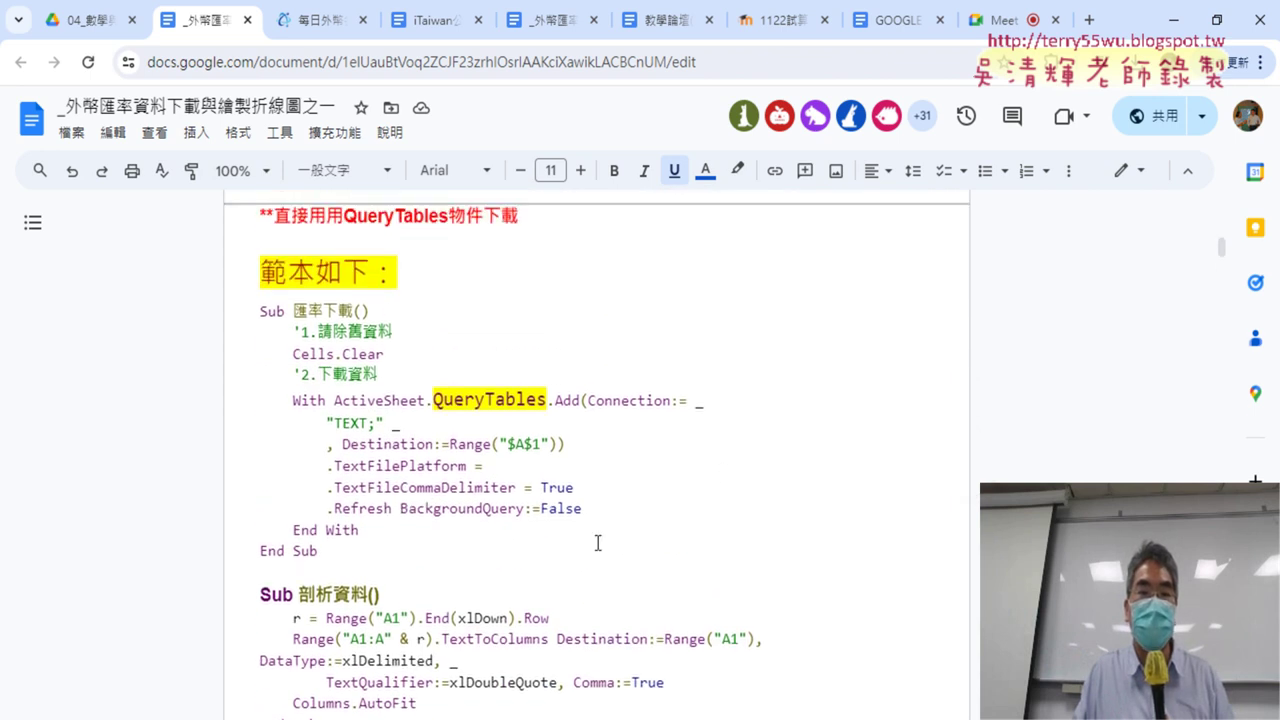
{"action": "left_click_drag", "start_coordinate": [371, 550], "coordinate": [234, 311]}
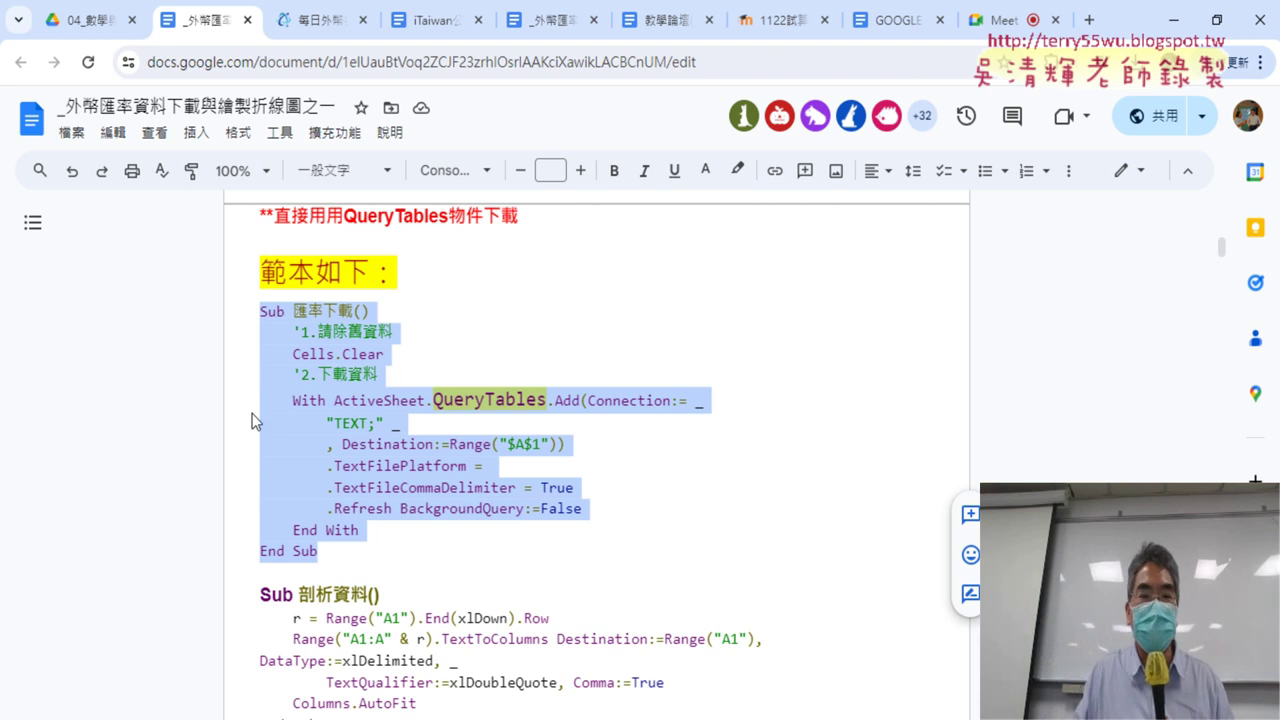
{"action": "left_click", "coordinate": [360, 405]}
{"action": "left_click_drag", "start_coordinate": [434, 398], "coordinate": [547, 400]}
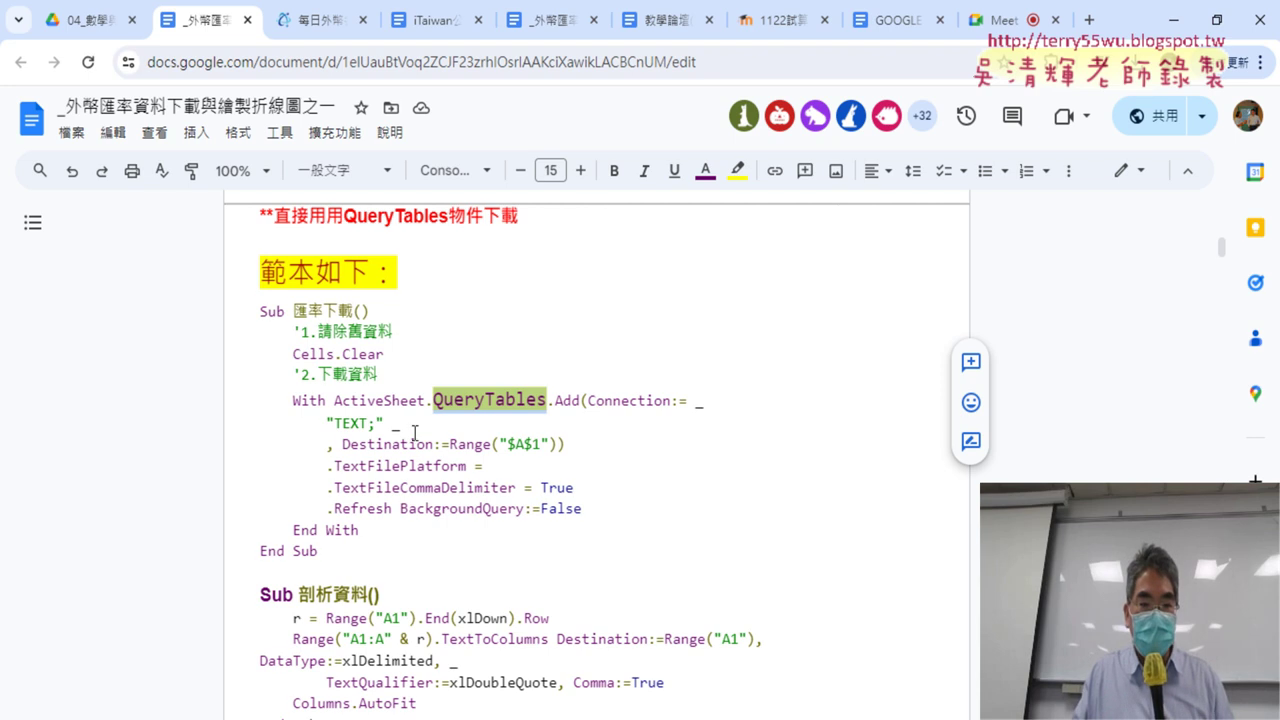
{"action": "left_click_drag", "start_coordinate": [260, 310], "coordinate": [320, 551]}
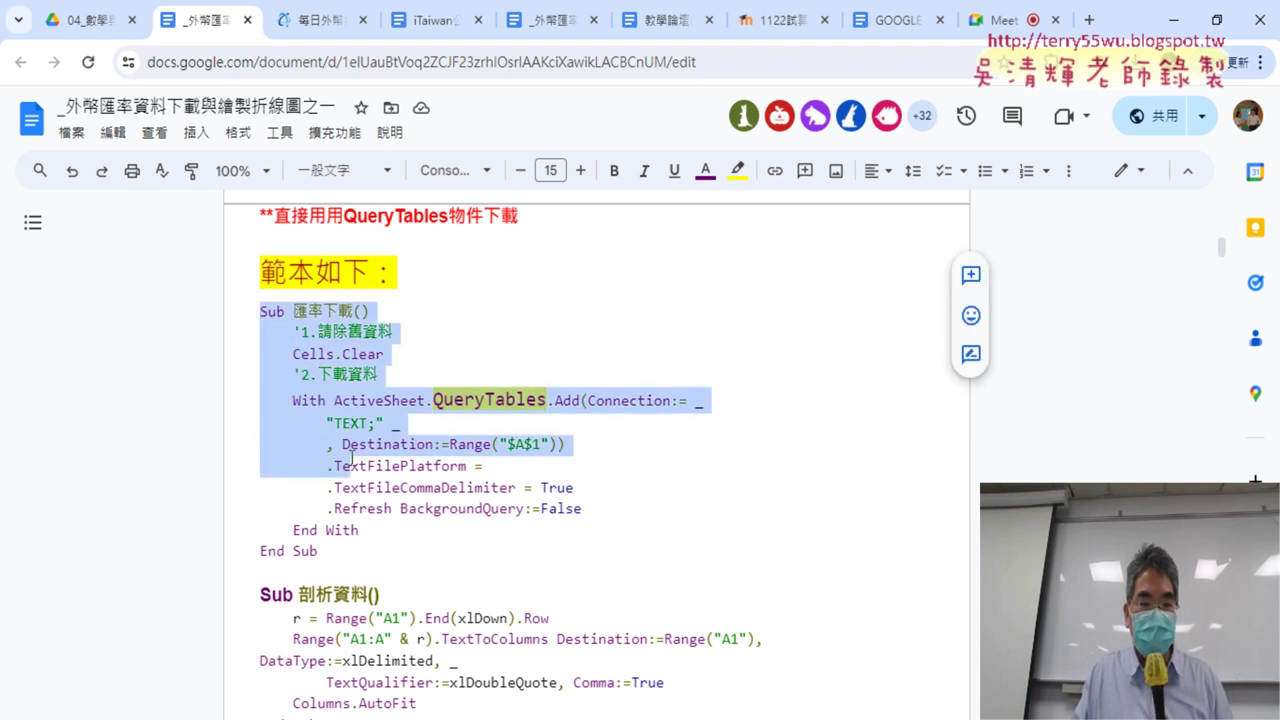
{"action": "left_click_drag", "start_coordinate": [391, 357], "coordinate": [264, 347]}
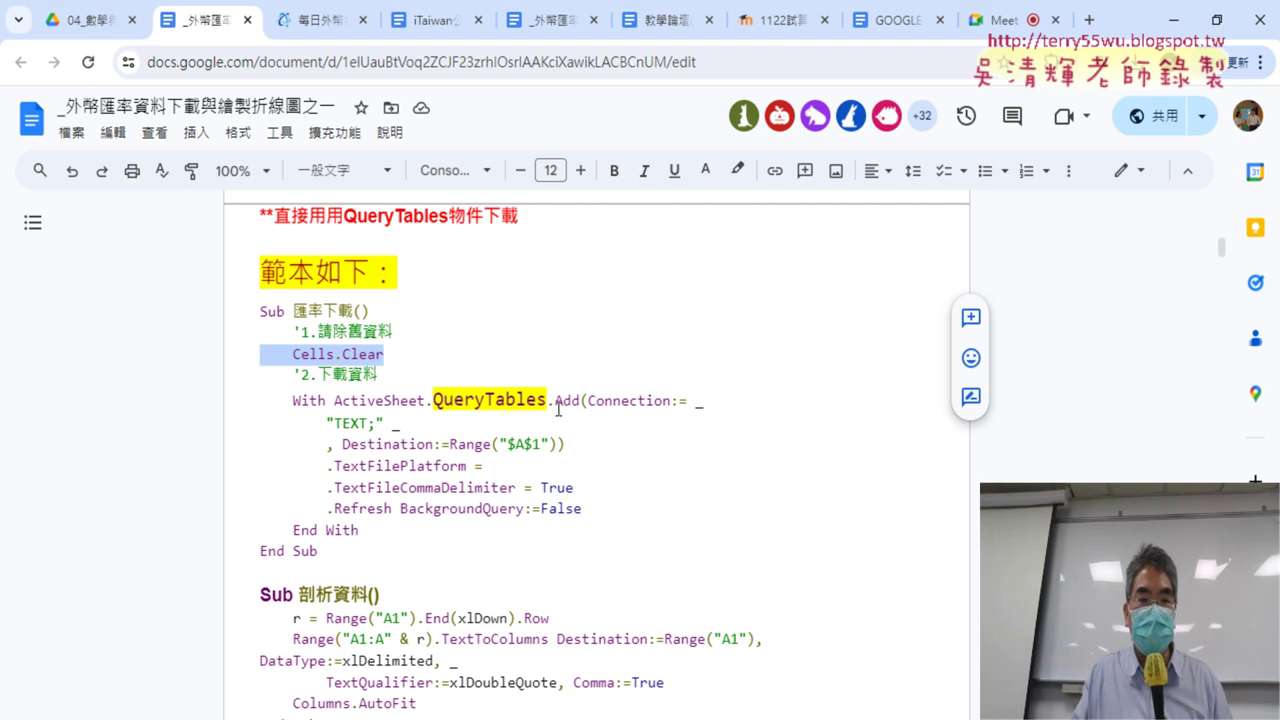
{"action": "left_click_drag", "start_coordinate": [334, 400], "coordinate": [420, 399]}
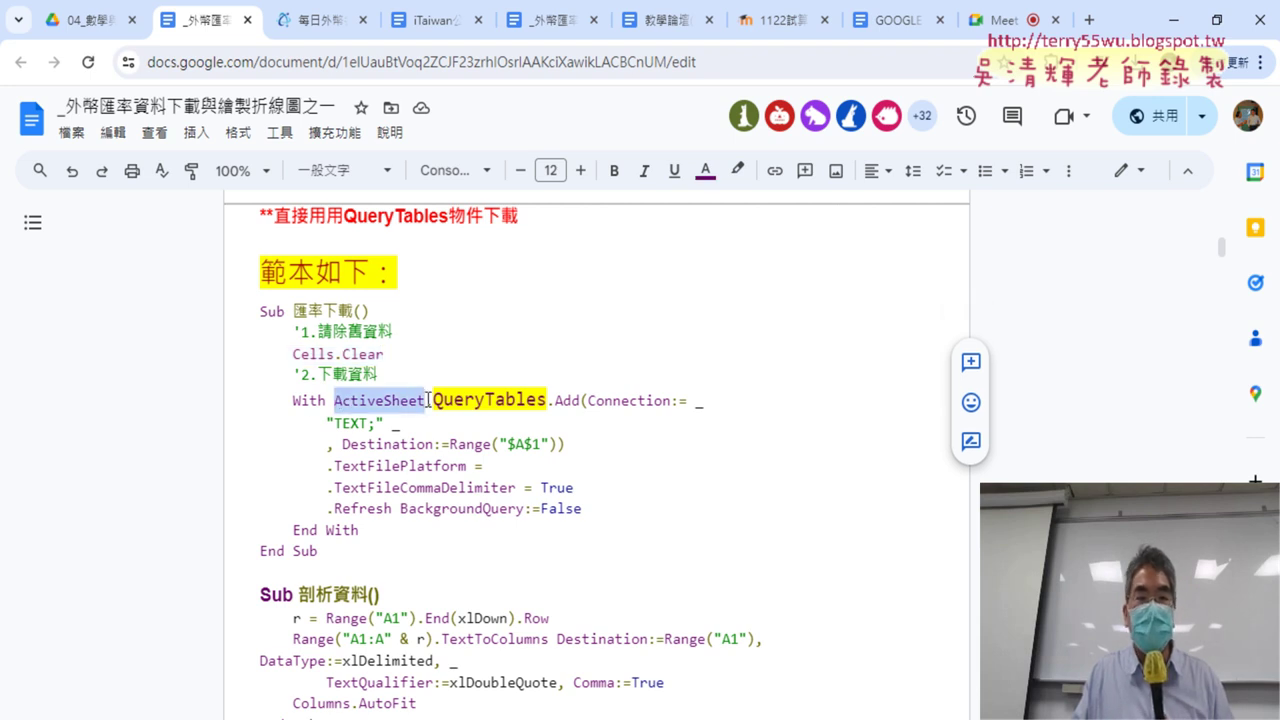
{"action": "left_click", "coordinate": [448, 399]}
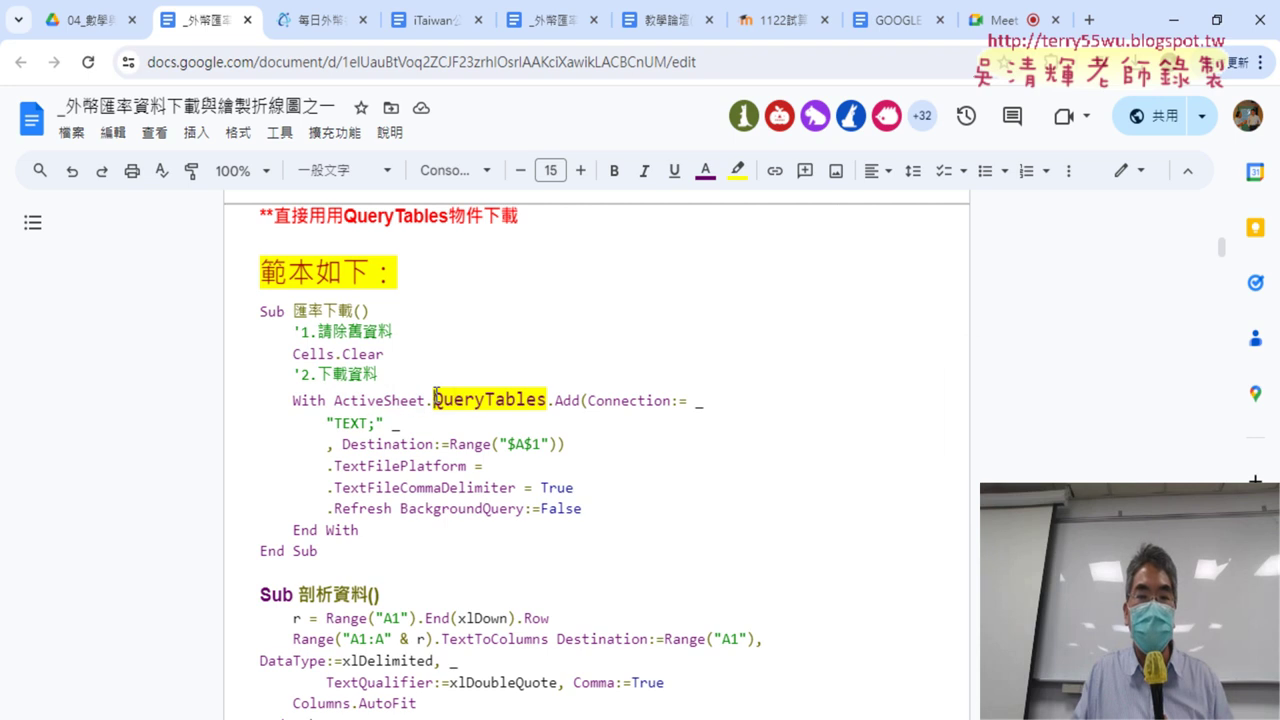
{"action": "left_click_drag", "start_coordinate": [435, 399], "coordinate": [584, 399]}
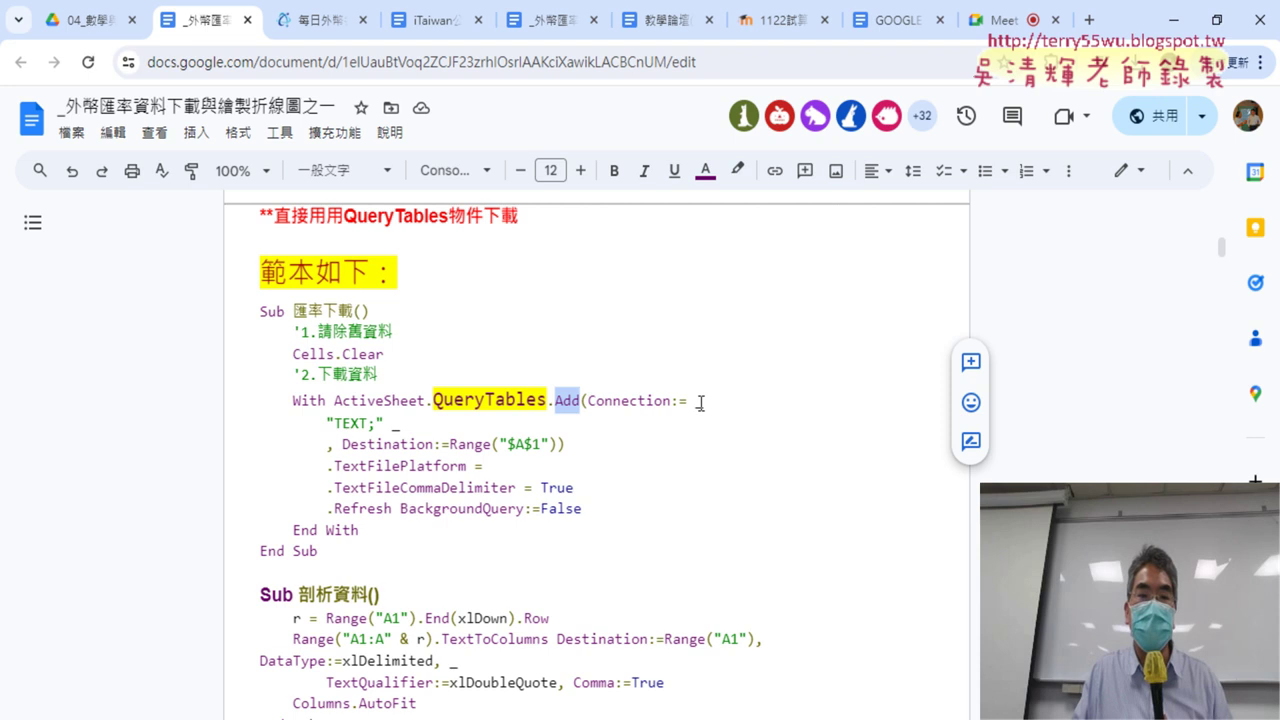
{"action": "left_click", "coordinate": [377, 423]}
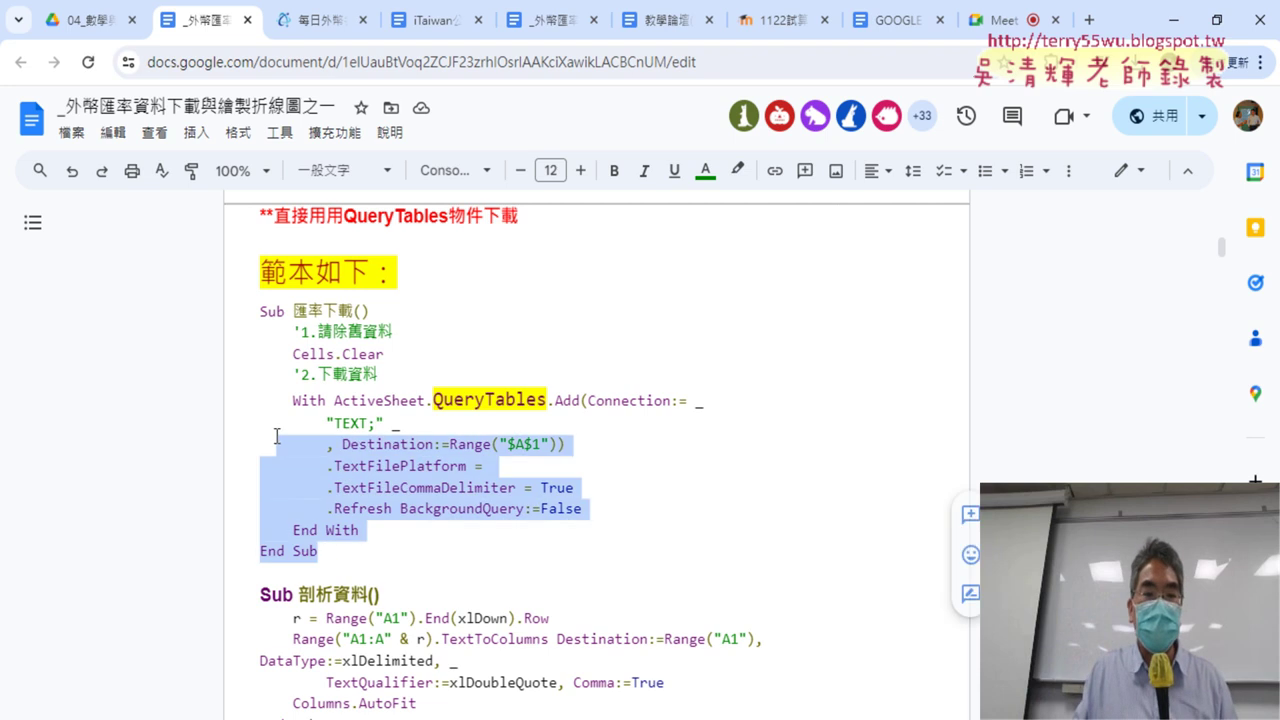
{"action": "left_click_drag", "start_coordinate": [322, 549], "coordinate": [250, 313]}
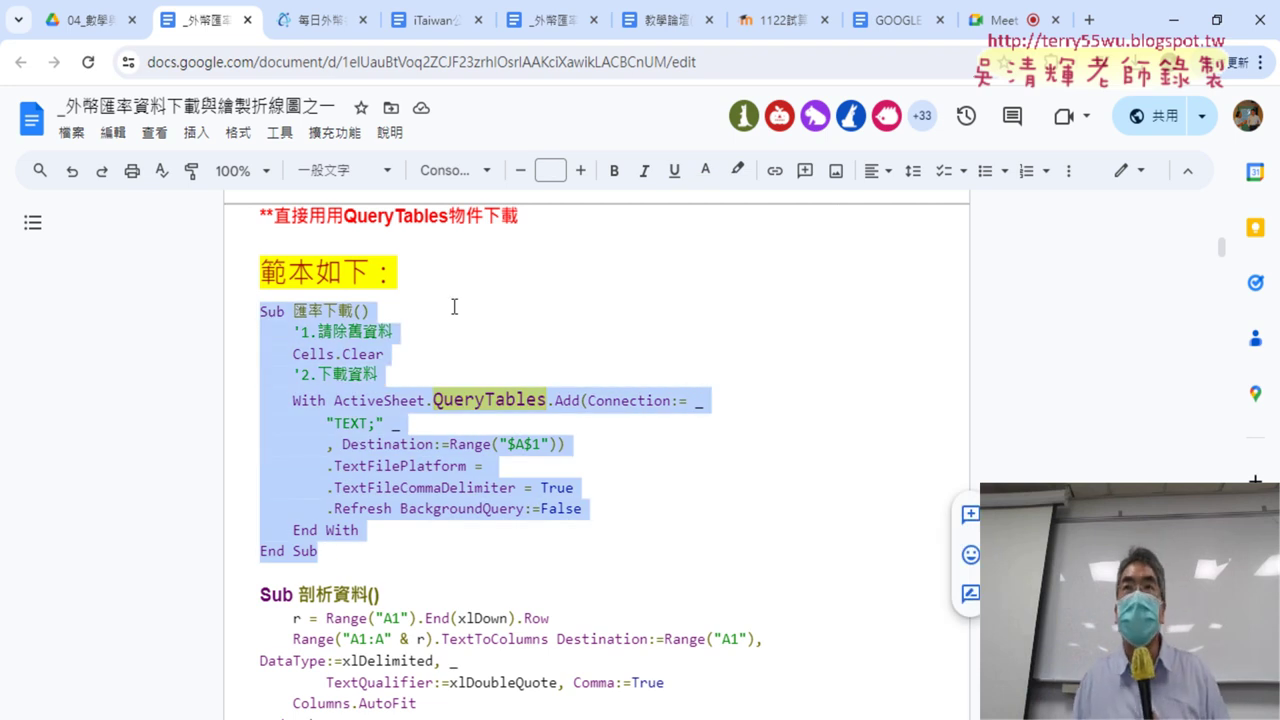
{"action": "left_click", "coordinate": [454, 400]}
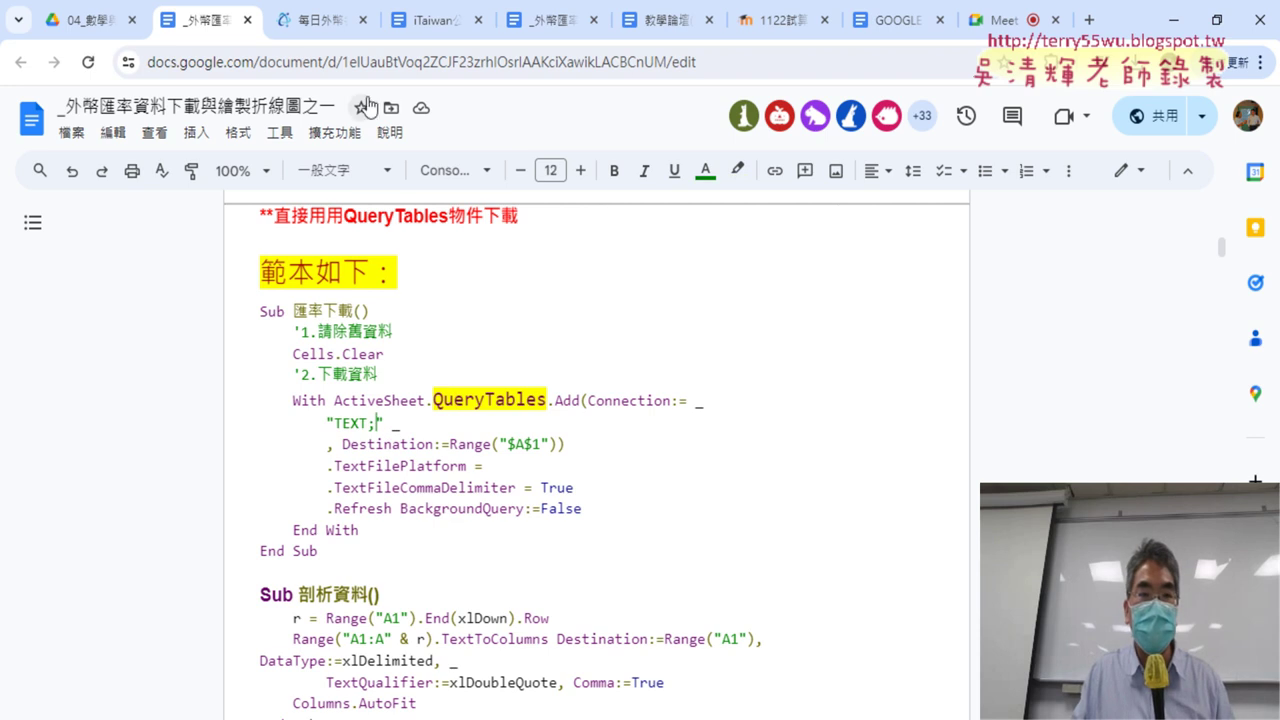
{"action": "left_click", "coordinate": [345, 28]}
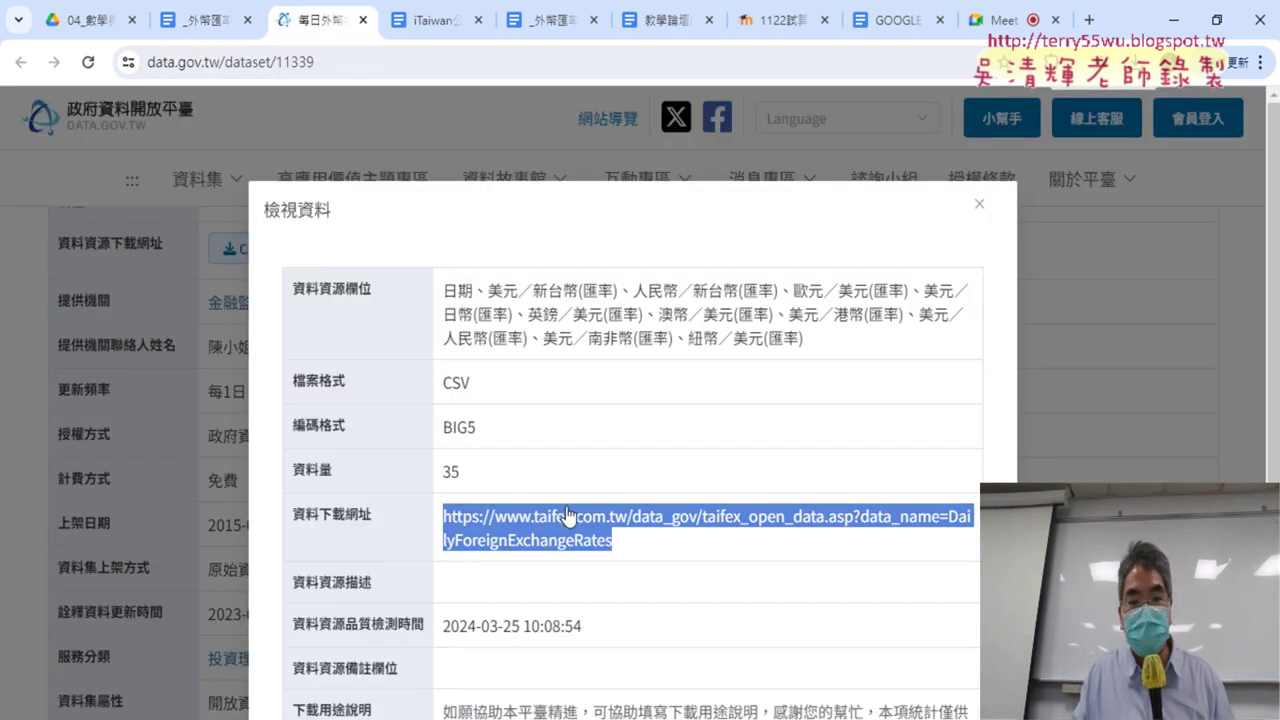
{"action": "left_click", "coordinate": [222, 30]}
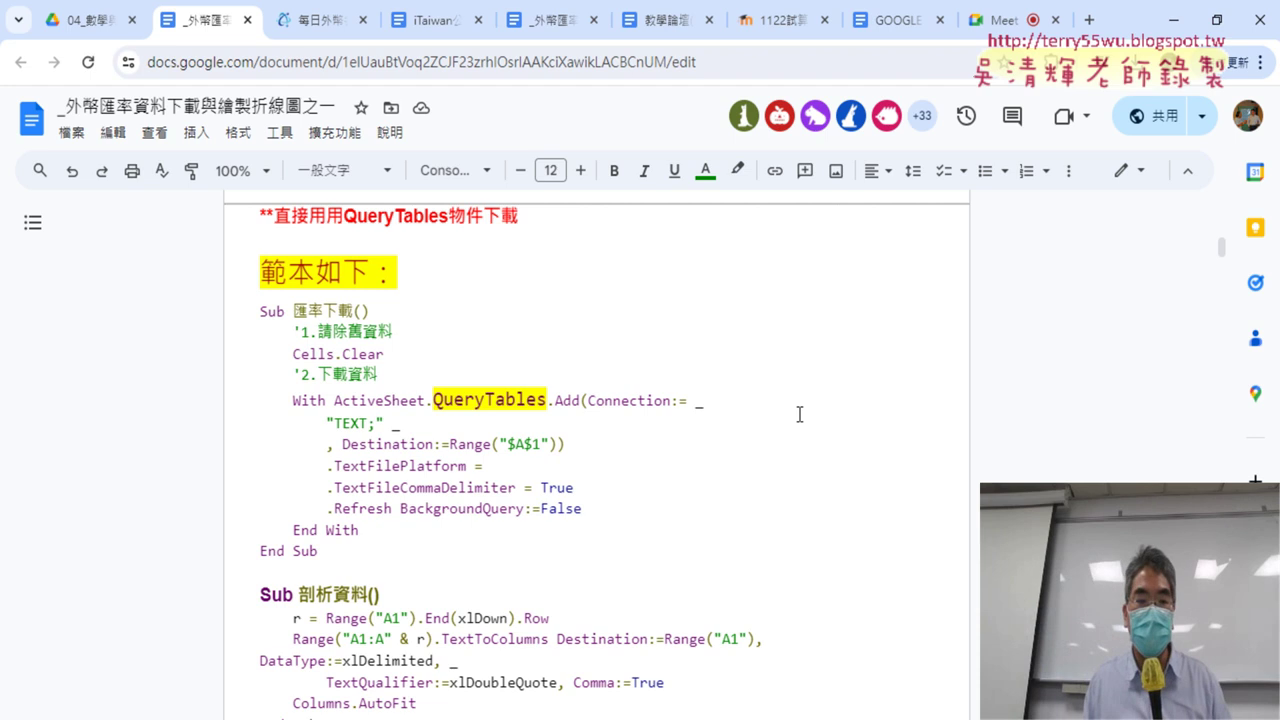
{"action": "scroll", "coordinate": [811, 380], "scroll_direction": "down", "scroll_amount": 1}
{"action": "scroll", "coordinate": [550, 297], "scroll_direction": "down", "scroll_amount": 1}
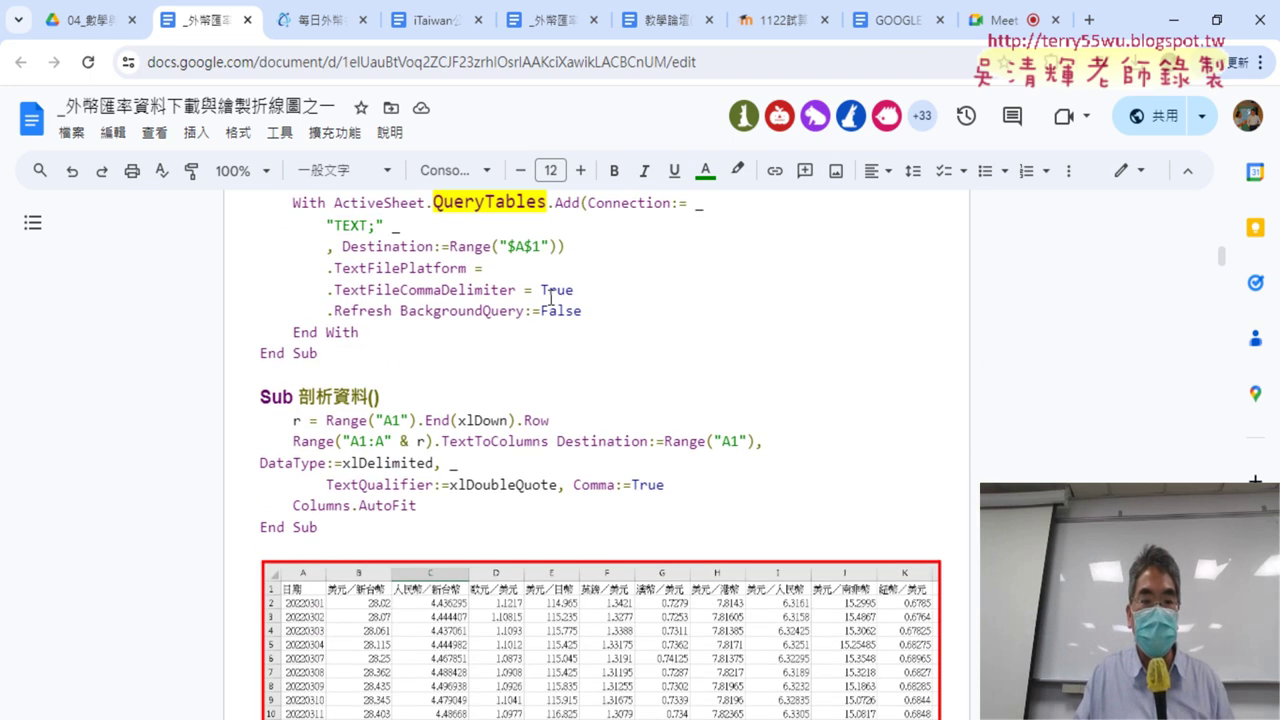
{"action": "left_click_drag", "start_coordinate": [335, 268], "coordinate": [481, 270]}
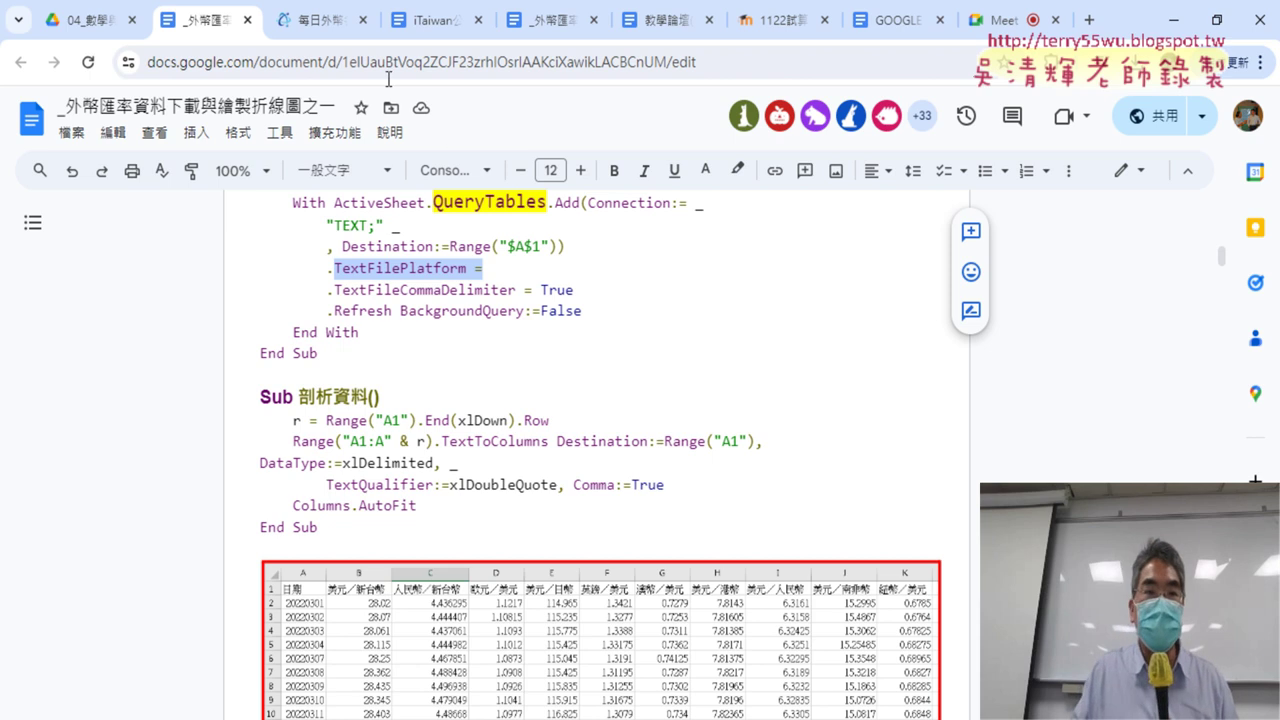
{"action": "left_click", "coordinate": [318, 20]}
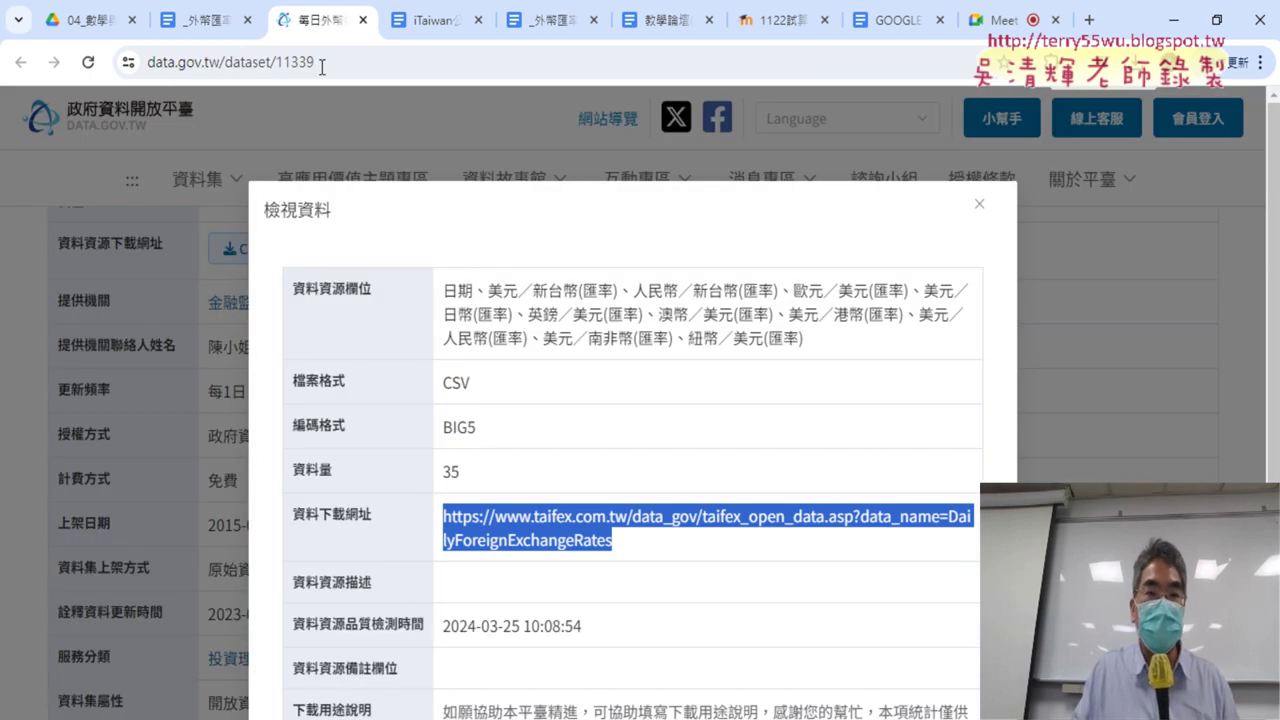
{"action": "double_click", "coordinate": [489, 429]}
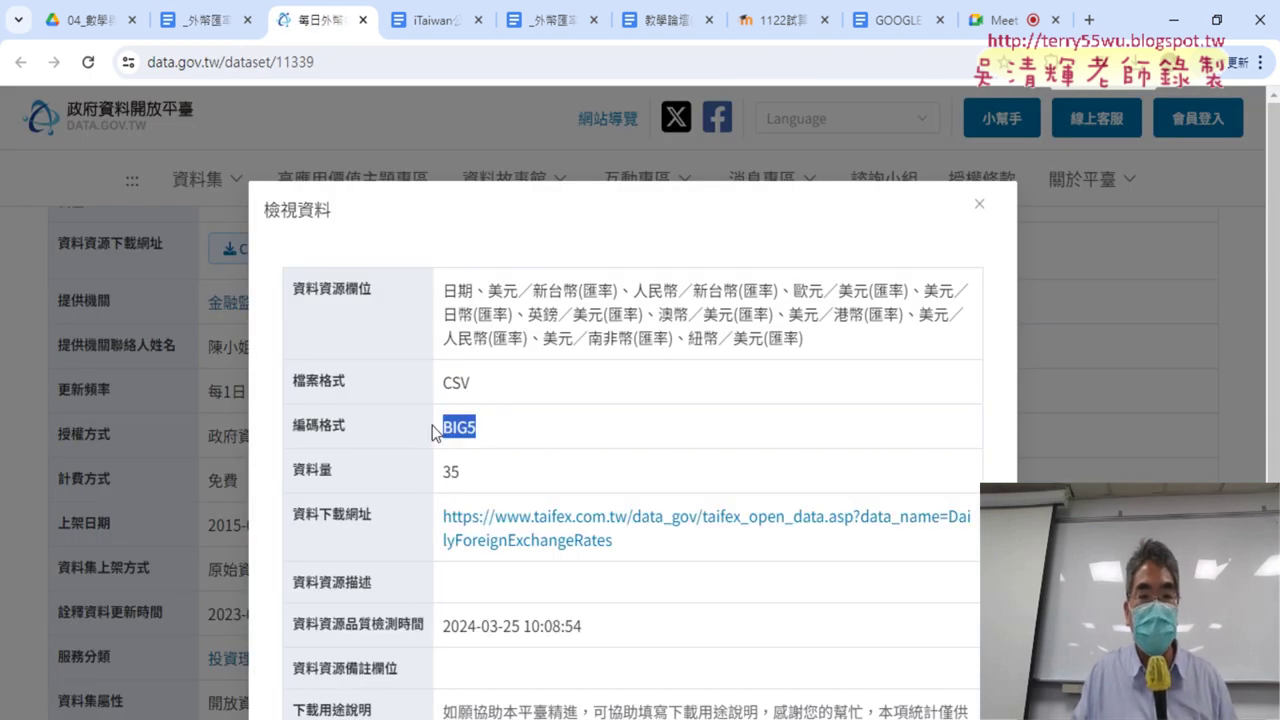
{"action": "left_click", "coordinate": [205, 20]}
{"action": "left_click", "coordinate": [506, 273]}
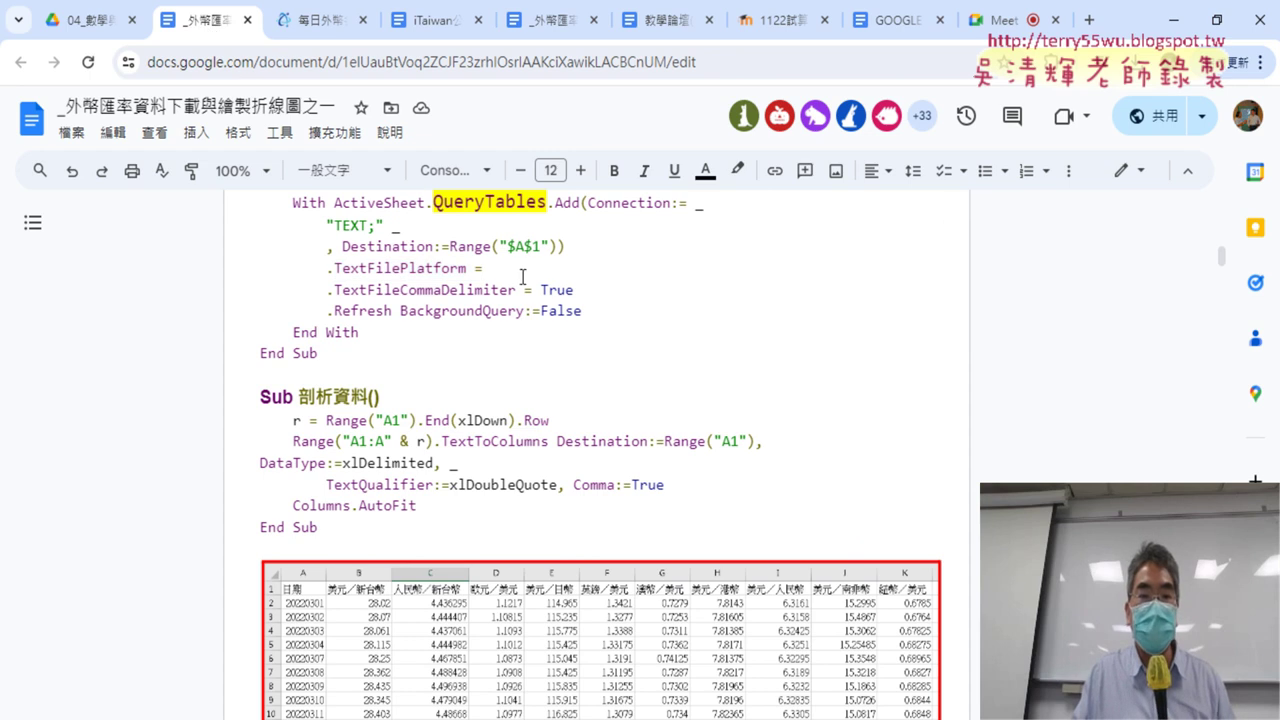
{"action": "type", "text": "950"}
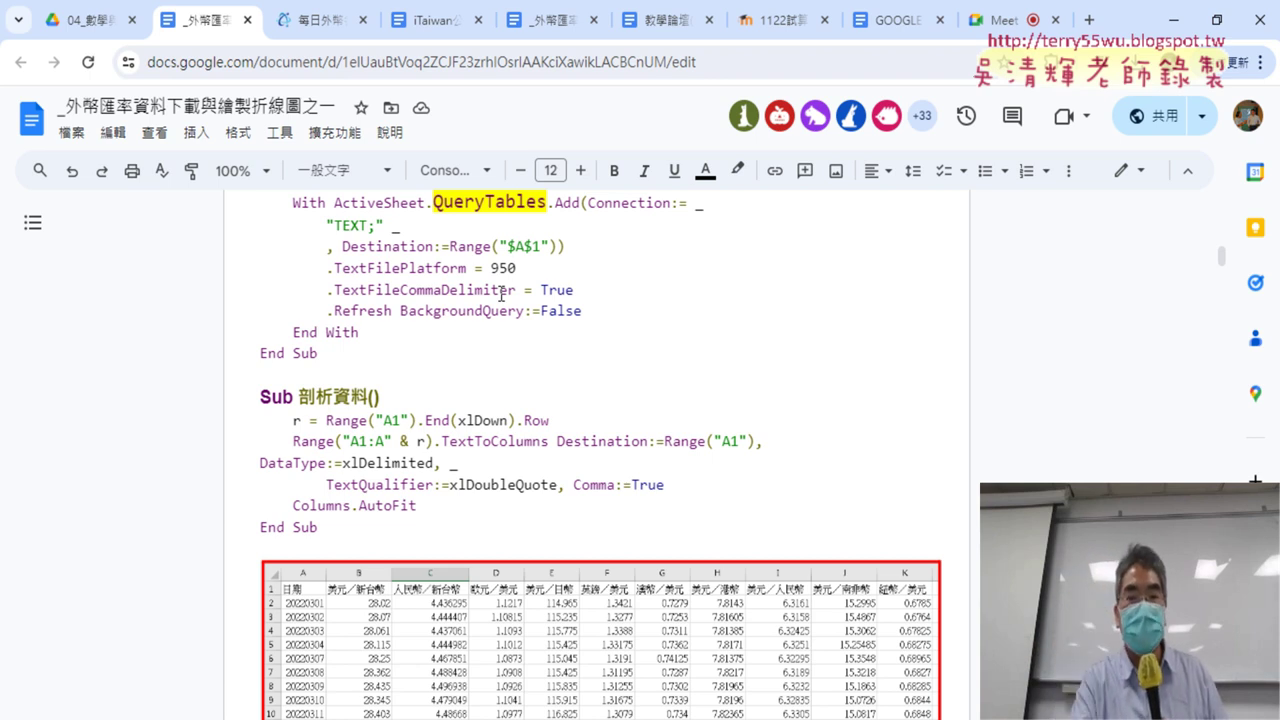
{"action": "key", "text": "BackSpace"}
{"action": "key", "text": "BackSpace"}
{"action": "key", "text": "BackSpace"}
{"action": "type", "text": "6500"}
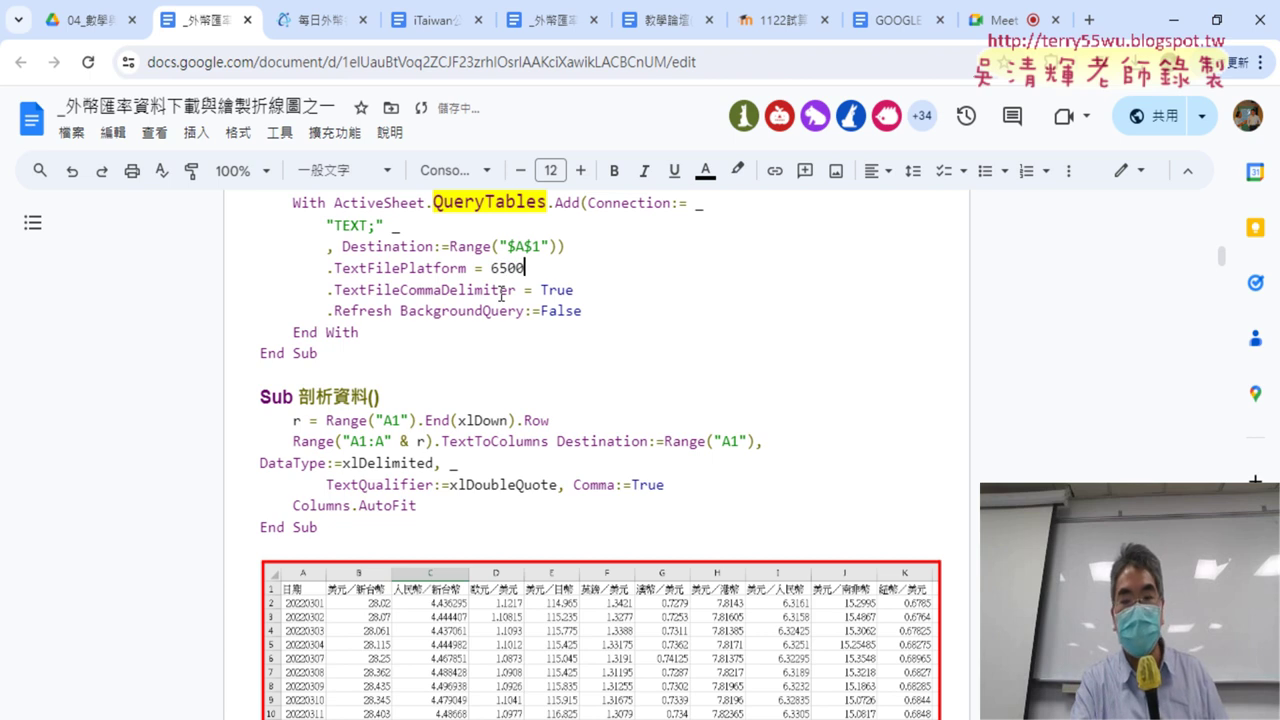
{"action": "type", "text": "1"}
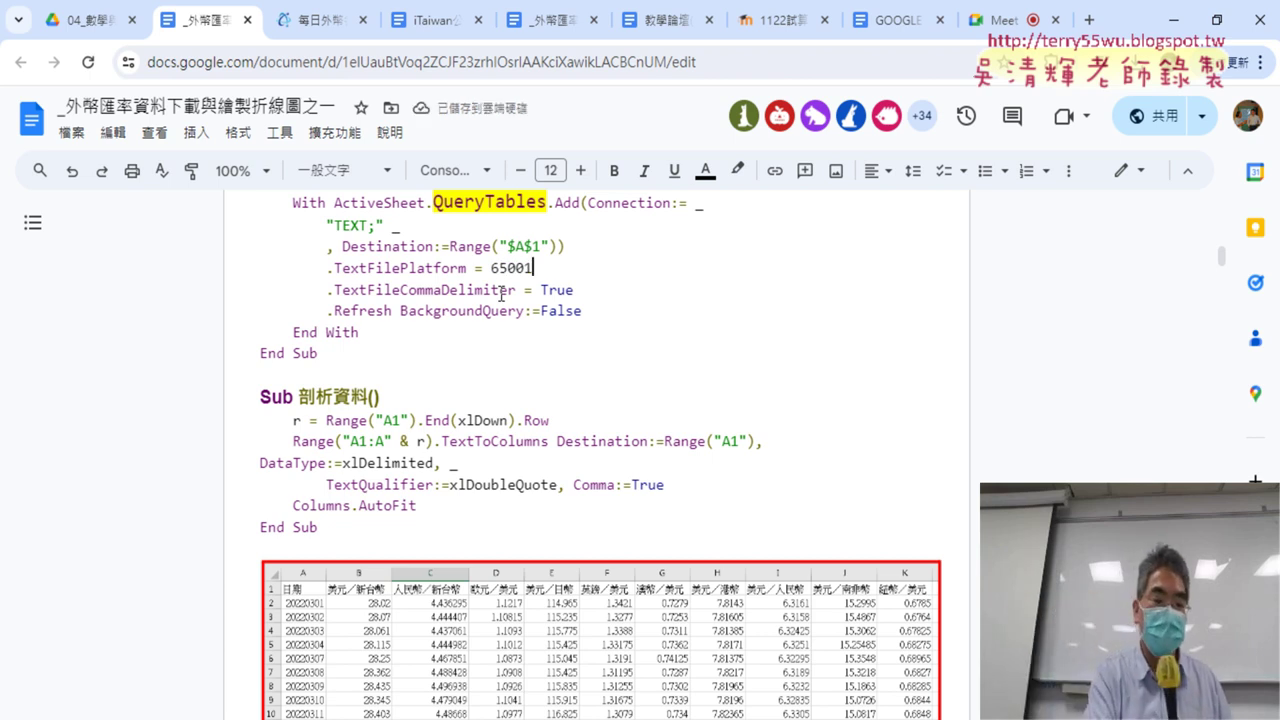
{"action": "key", "text": "BackSpace"}
{"action": "key", "text": "BackSpace"}
{"action": "key", "text": "BackSpace"}
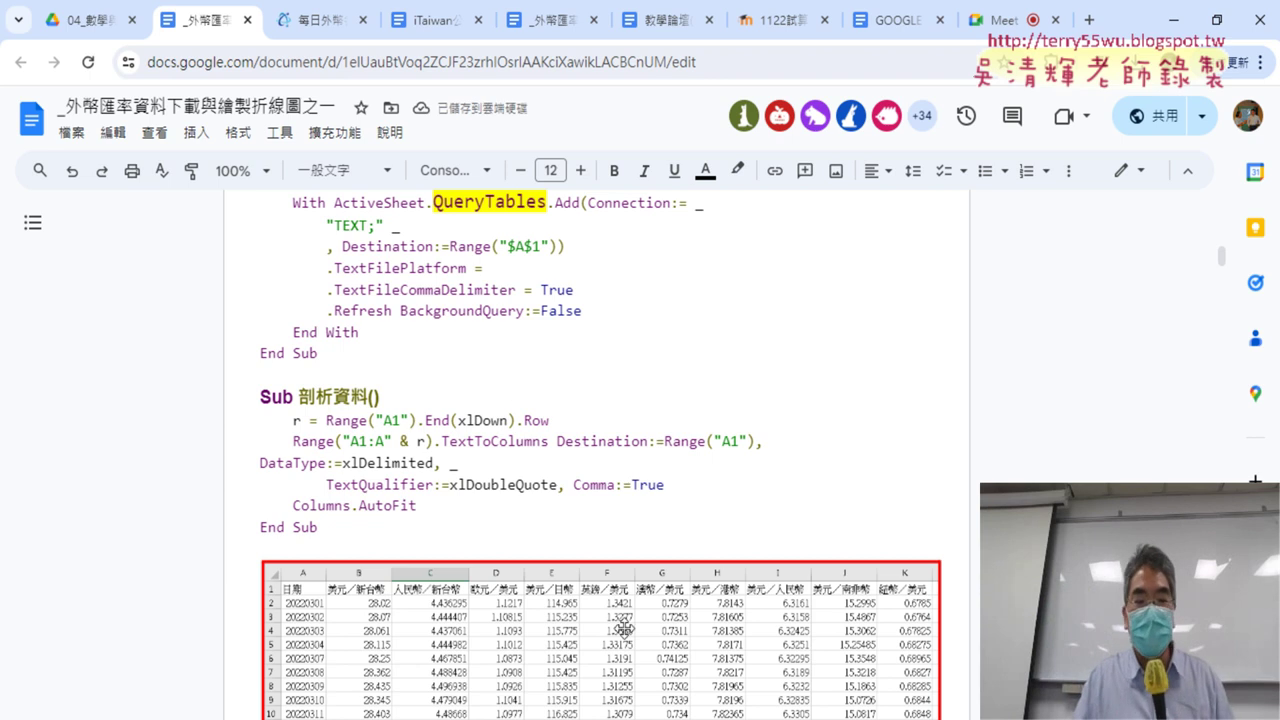
{"action": "mouse_move", "coordinate": [615, 719]}
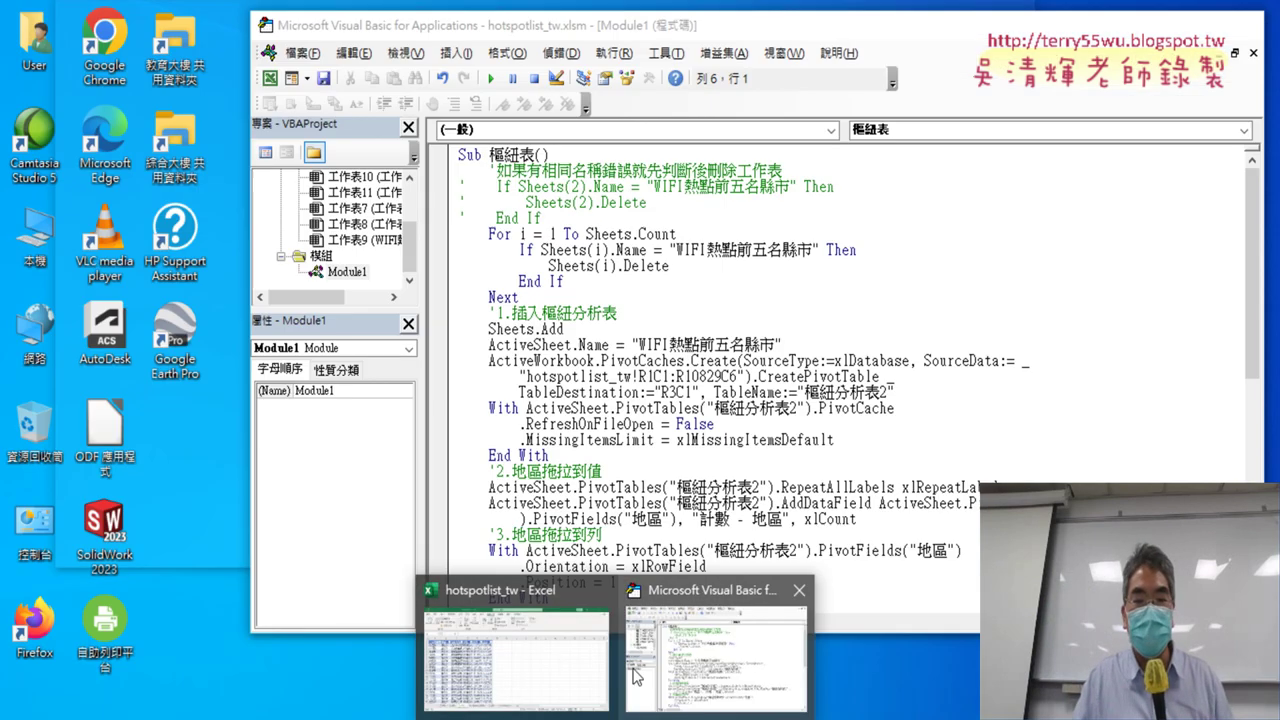
- Create the new blank workbook 活頁簿1 and launch Visual Basic from the 開發人員 tab
{"action": "left_click", "coordinate": [515, 650]}
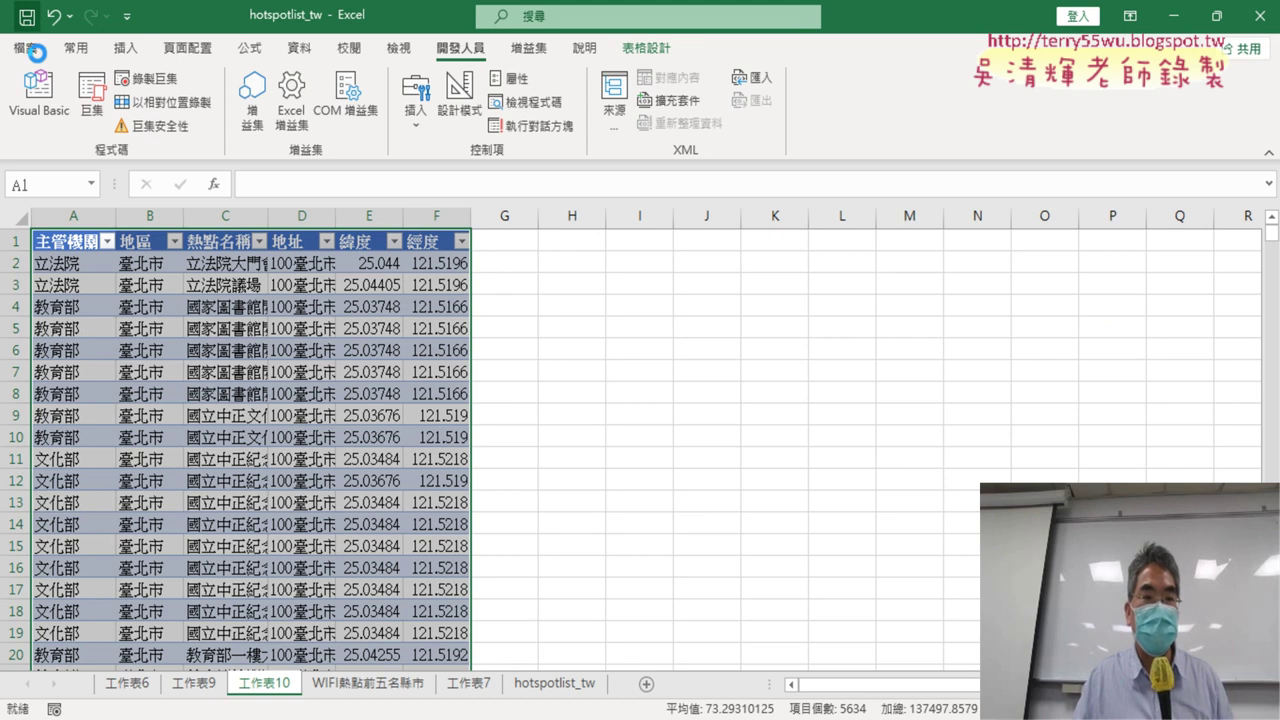
{"action": "left_click", "coordinate": [37, 57]}
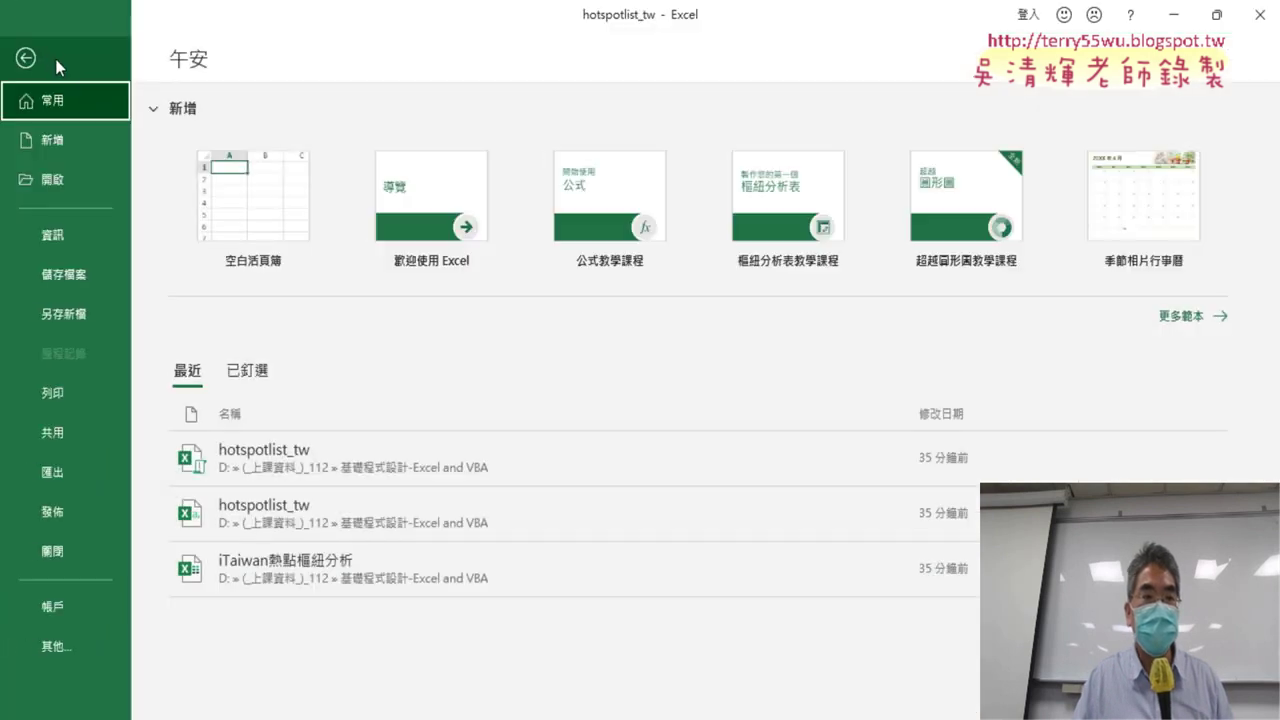
{"action": "left_click", "coordinate": [243, 201]}
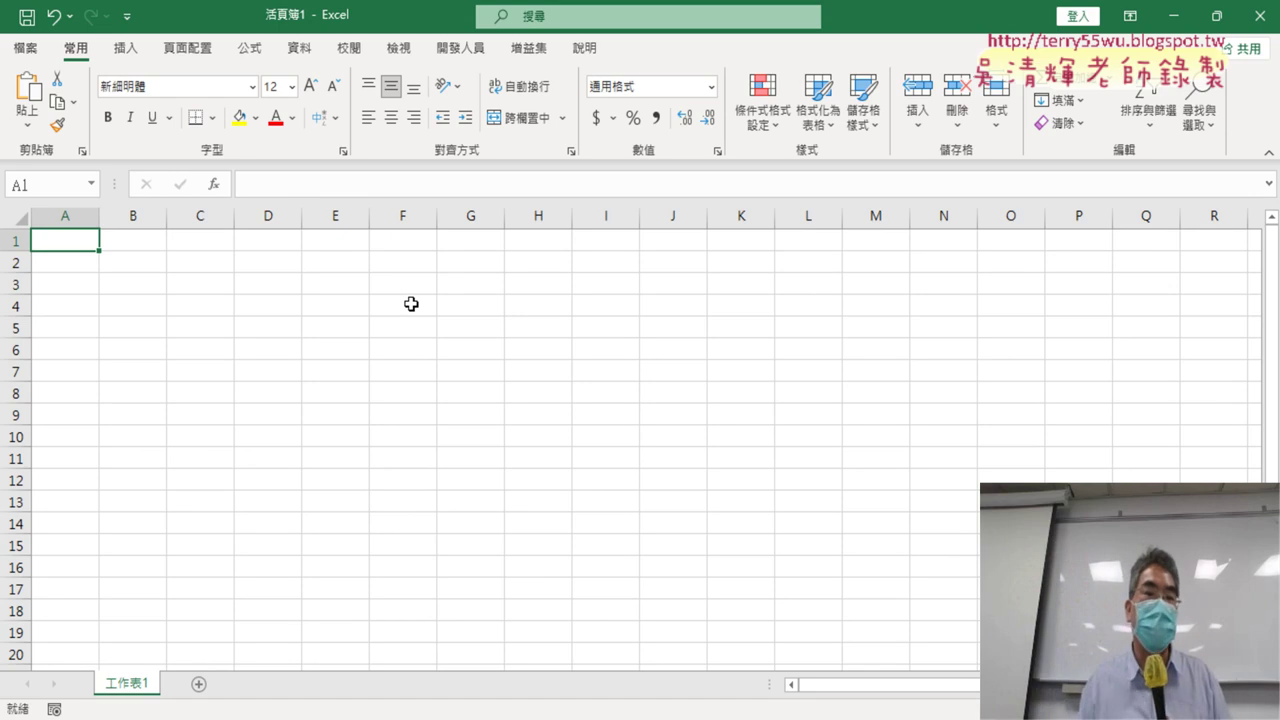
{"action": "left_click", "coordinate": [455, 48]}
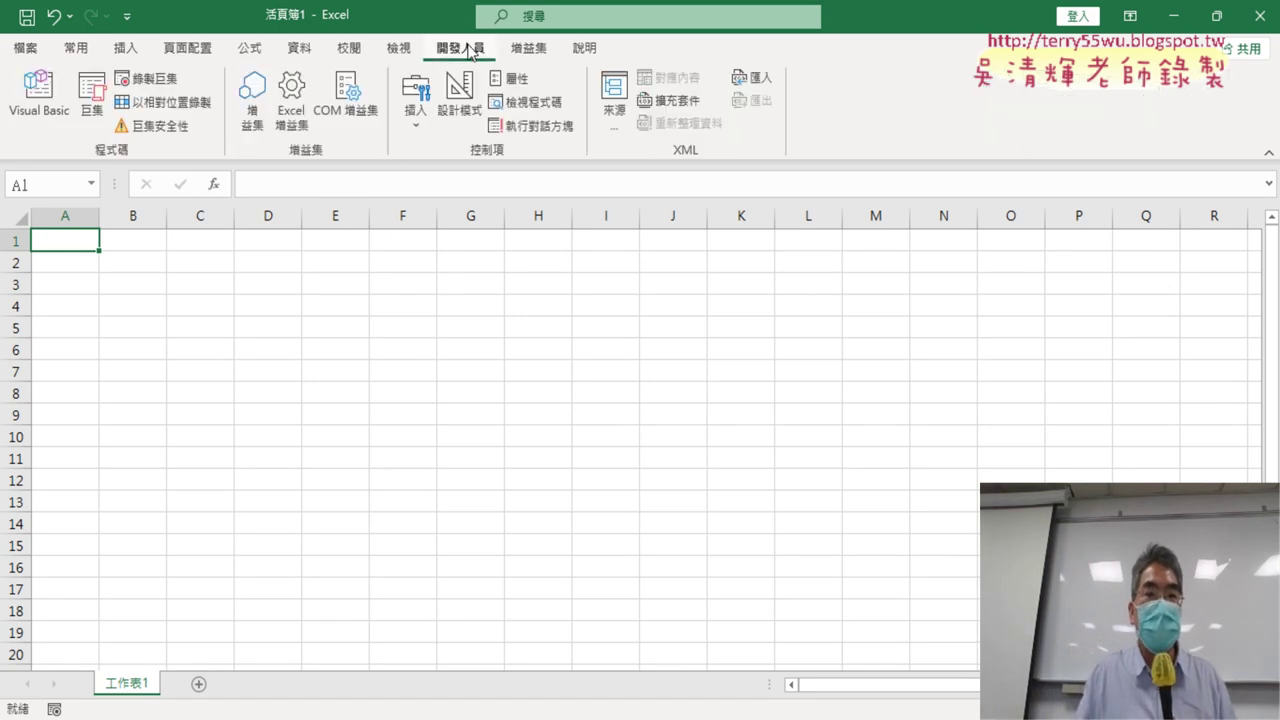
{"action": "left_click", "coordinate": [47, 110]}
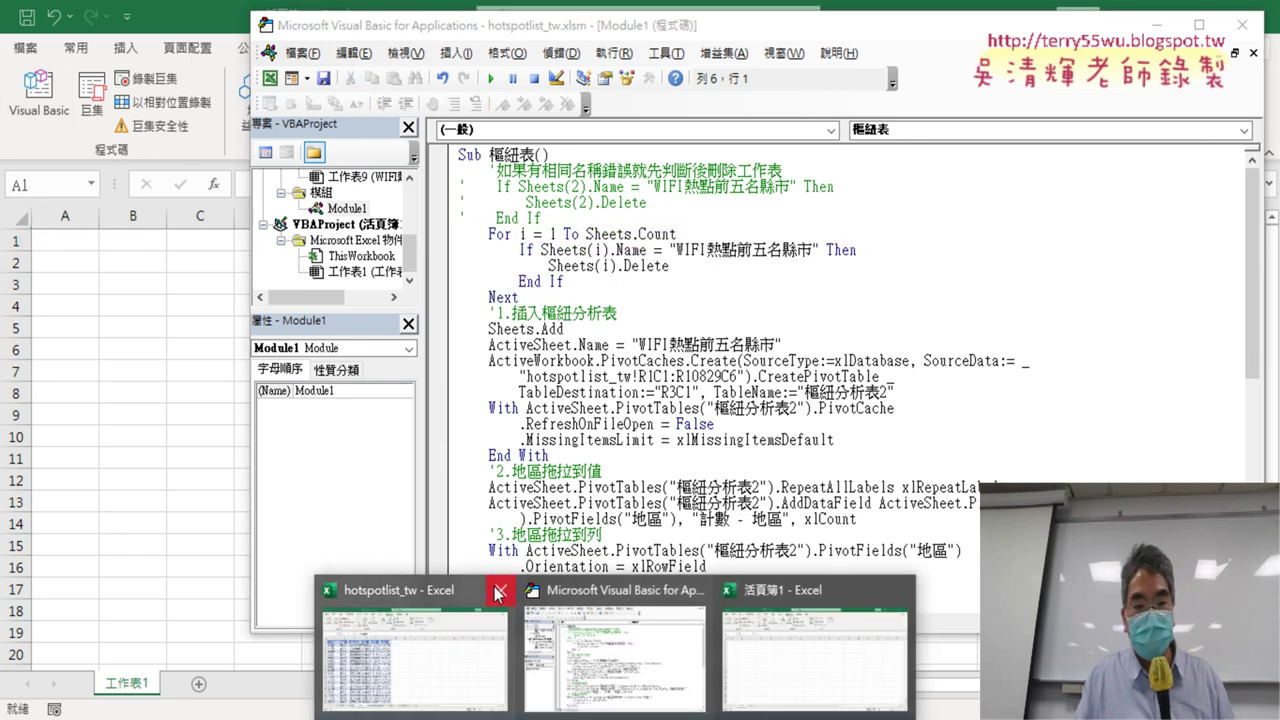
- Close hotspotlist_tw, then widen the project panes and select 活頁簿1's VBA project
{"action": "left_click", "coordinate": [501, 590]}
{"action": "left_click", "coordinate": [39, 100]}
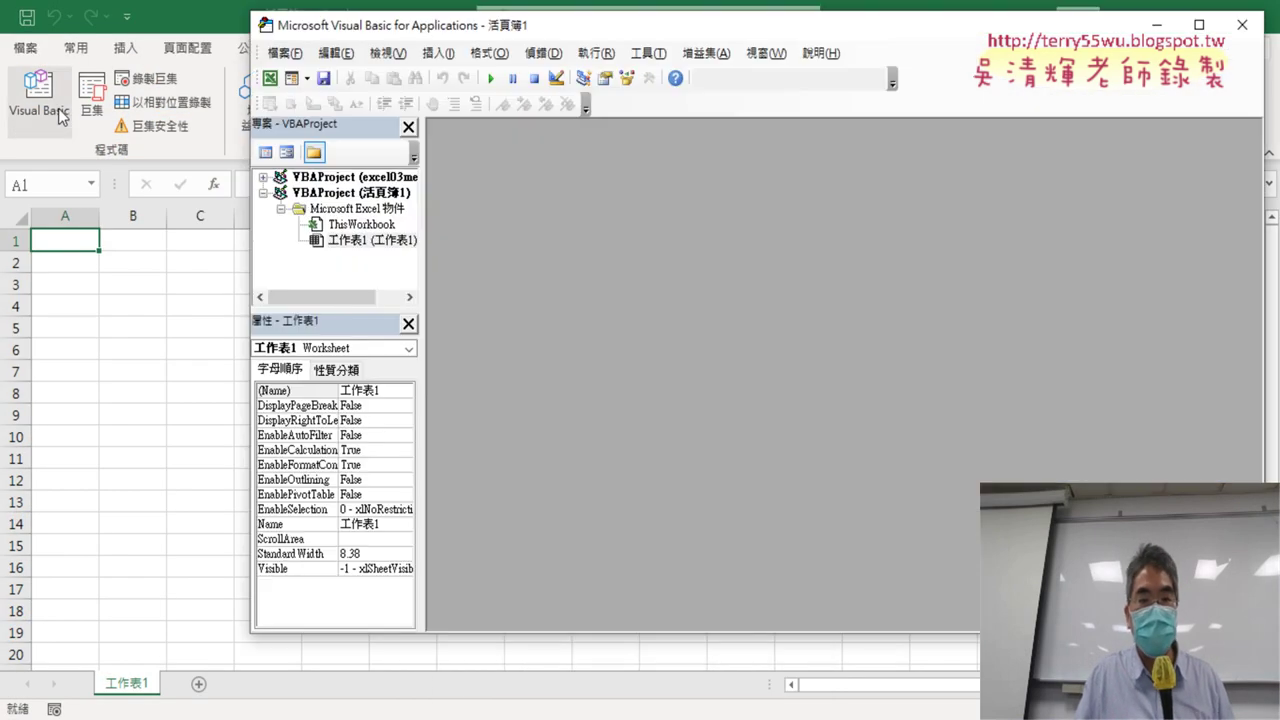
{"action": "left_click_drag", "start_coordinate": [424, 243], "coordinate": [509, 177]}
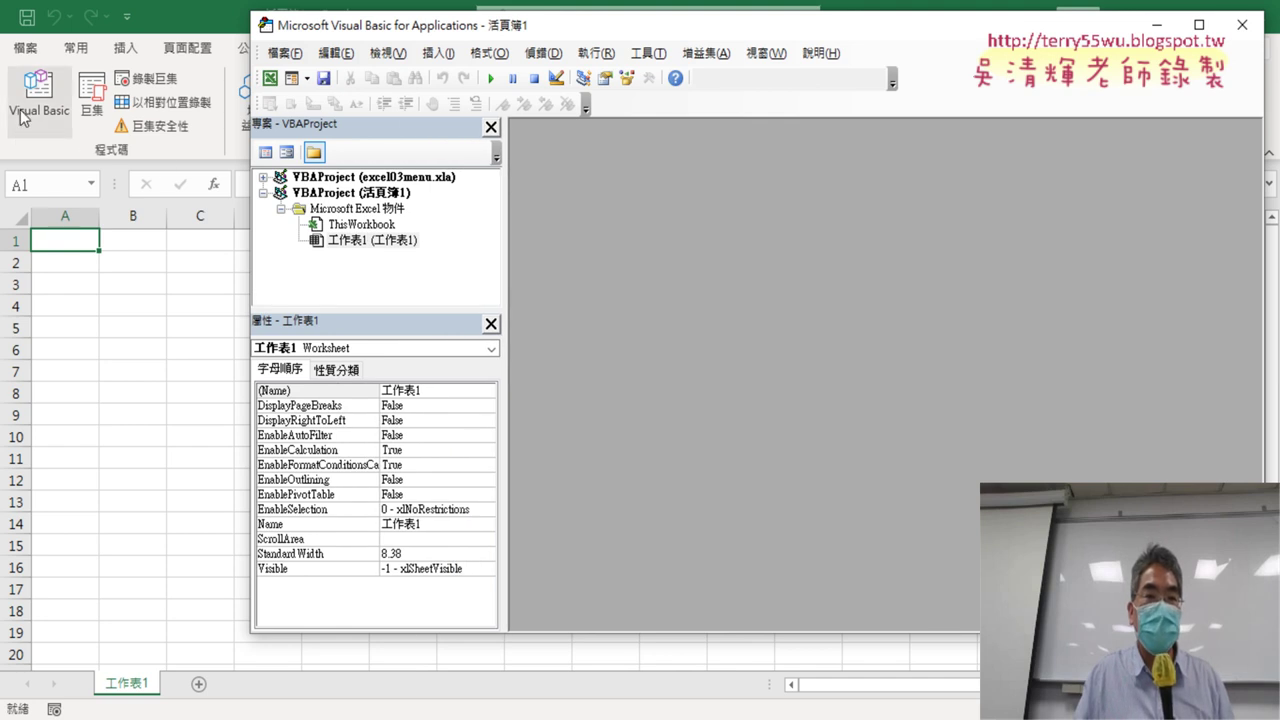
{"action": "left_click", "coordinate": [356, 193]}
{"action": "left_click_drag", "start_coordinate": [404, 25], "coordinate": [352, 106]}
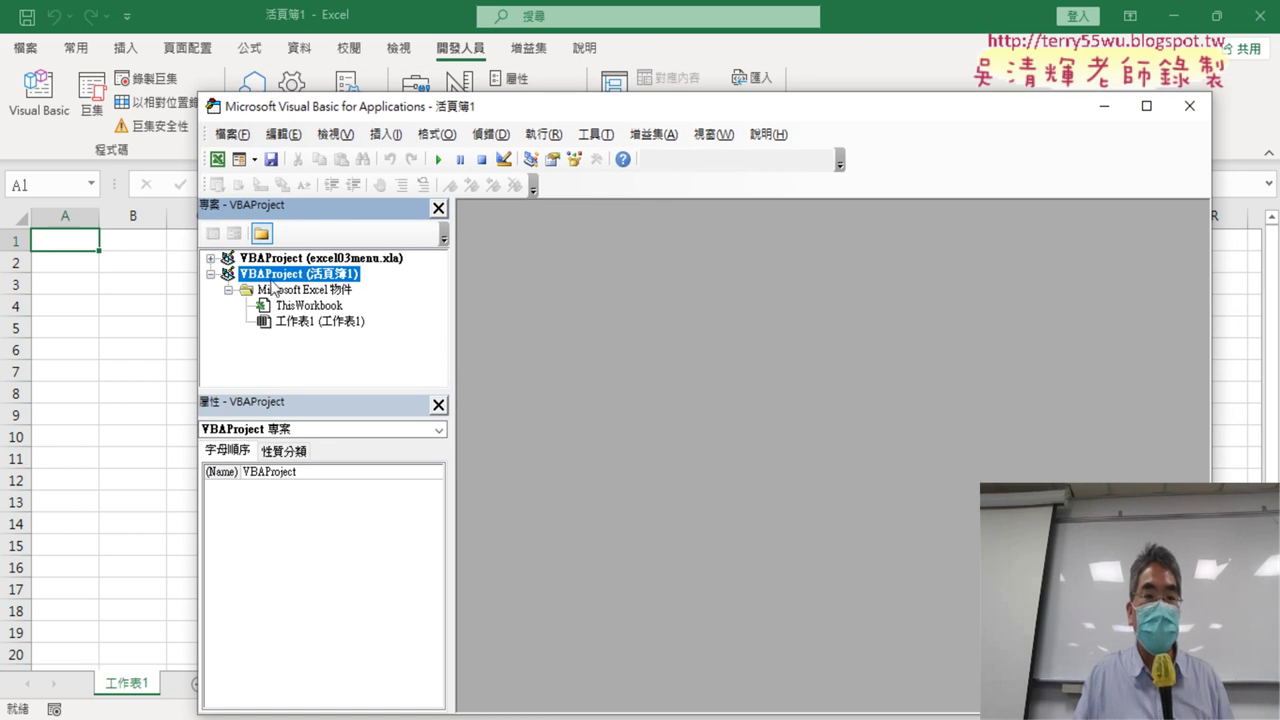
- Insert a new empty module (Module1) into VBAProject (活頁簿1) via 插入 > 模組
{"action": "right_click", "coordinate": [314, 307]}
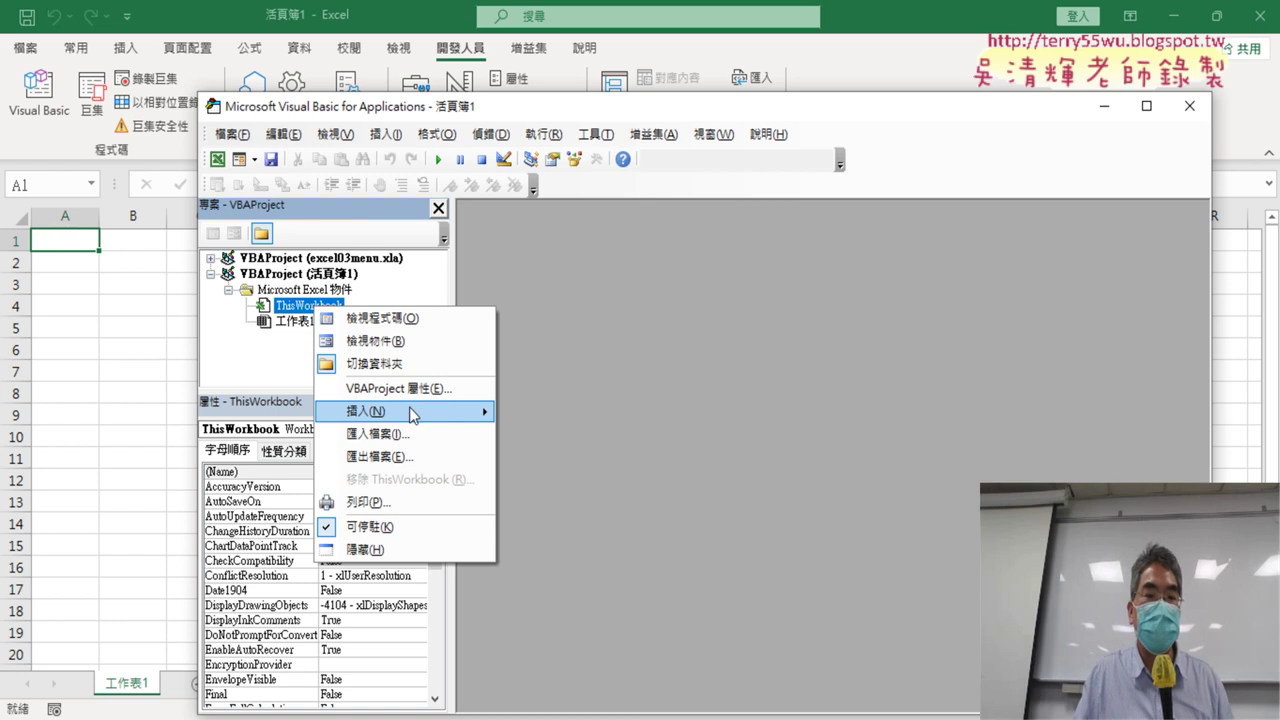
{"action": "mouse_move", "coordinate": [420, 414]}
{"action": "left_click", "coordinate": [545, 437]}
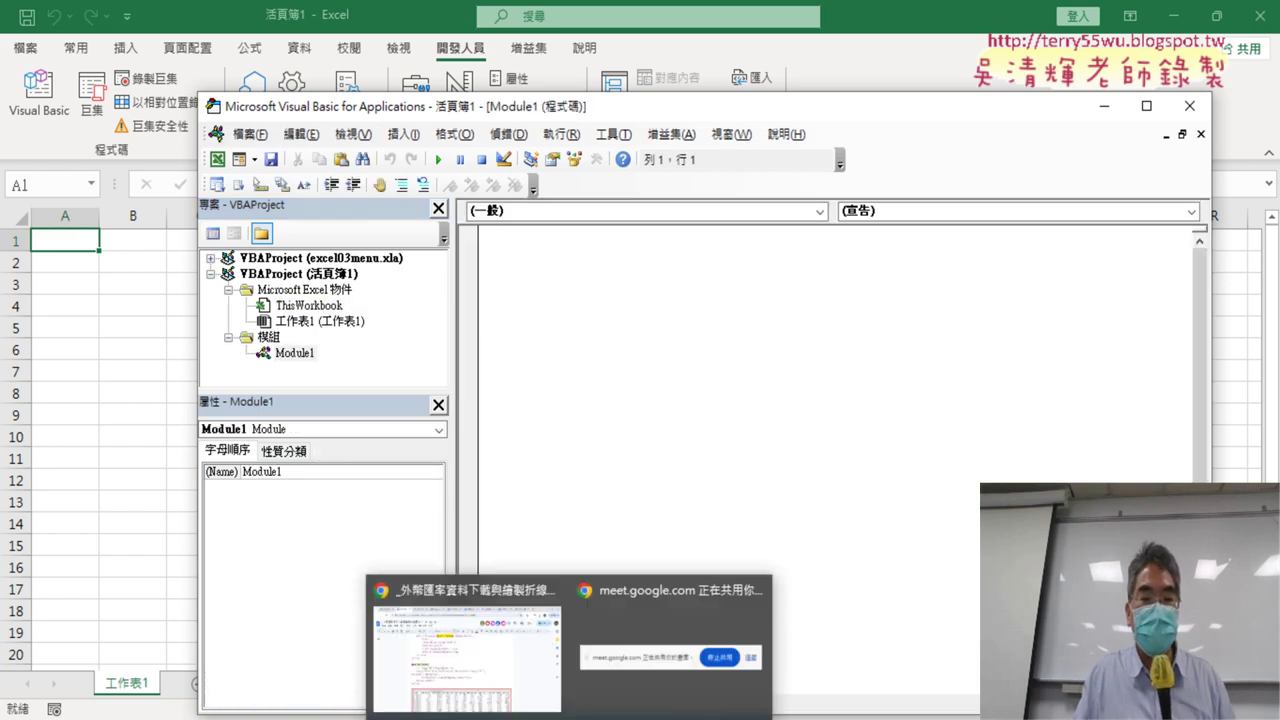
{"action": "left_click", "coordinate": [506, 654]}
- Select the full 匯率下載 macro code, from Sub 匯率下載() to End Sub, for copying
{"action": "scroll", "coordinate": [512, 428], "scroll_direction": "up", "scroll_amount": 3}
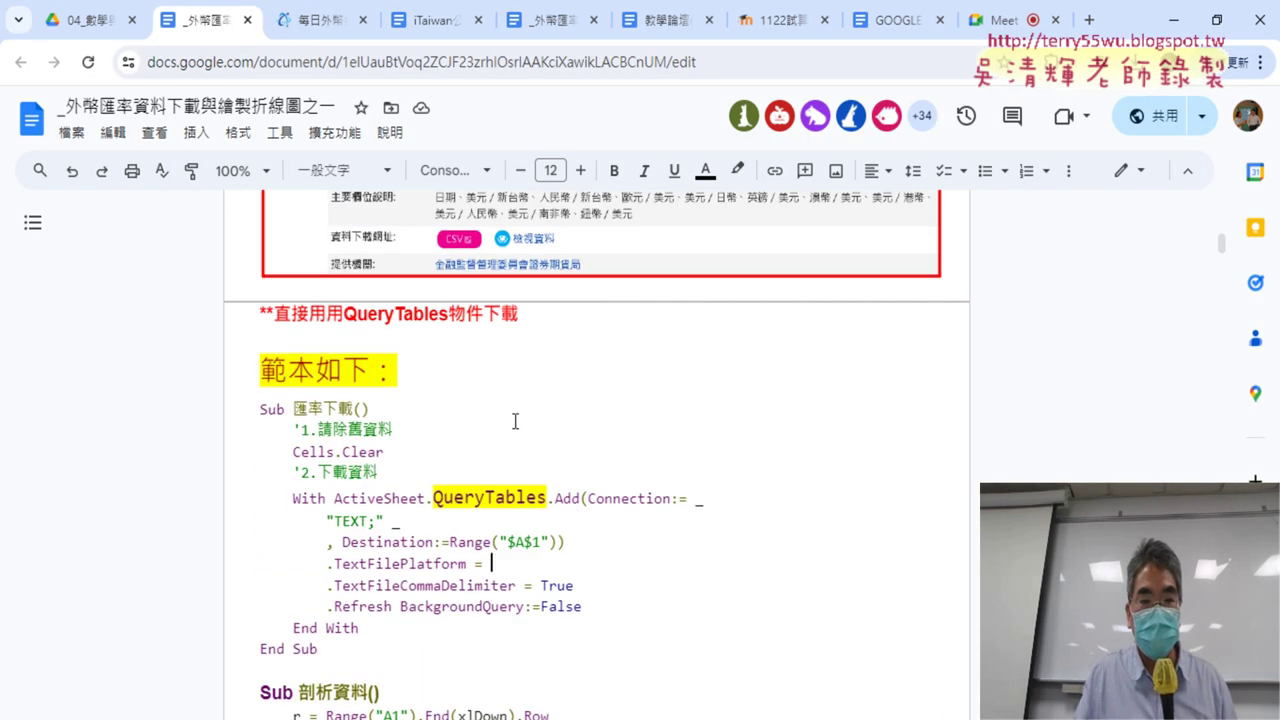
{"action": "scroll", "coordinate": [540, 400], "scroll_direction": "up", "scroll_amount": 4}
{"action": "scroll", "coordinate": [620, 360], "scroll_direction": "up", "scroll_amount": 6}
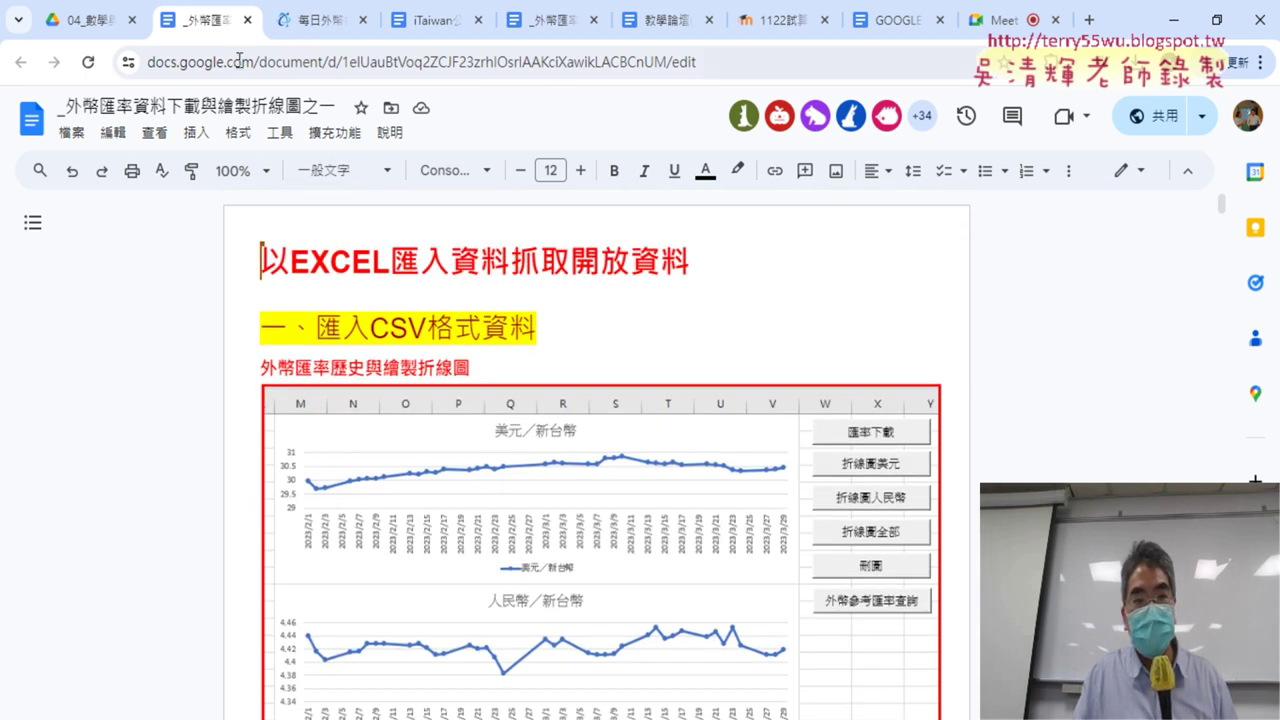
{"action": "scroll", "coordinate": [660, 278], "scroll_direction": "down", "scroll_amount": 7}
{"action": "scroll", "coordinate": [660, 278], "scroll_direction": "down", "scroll_amount": 4}
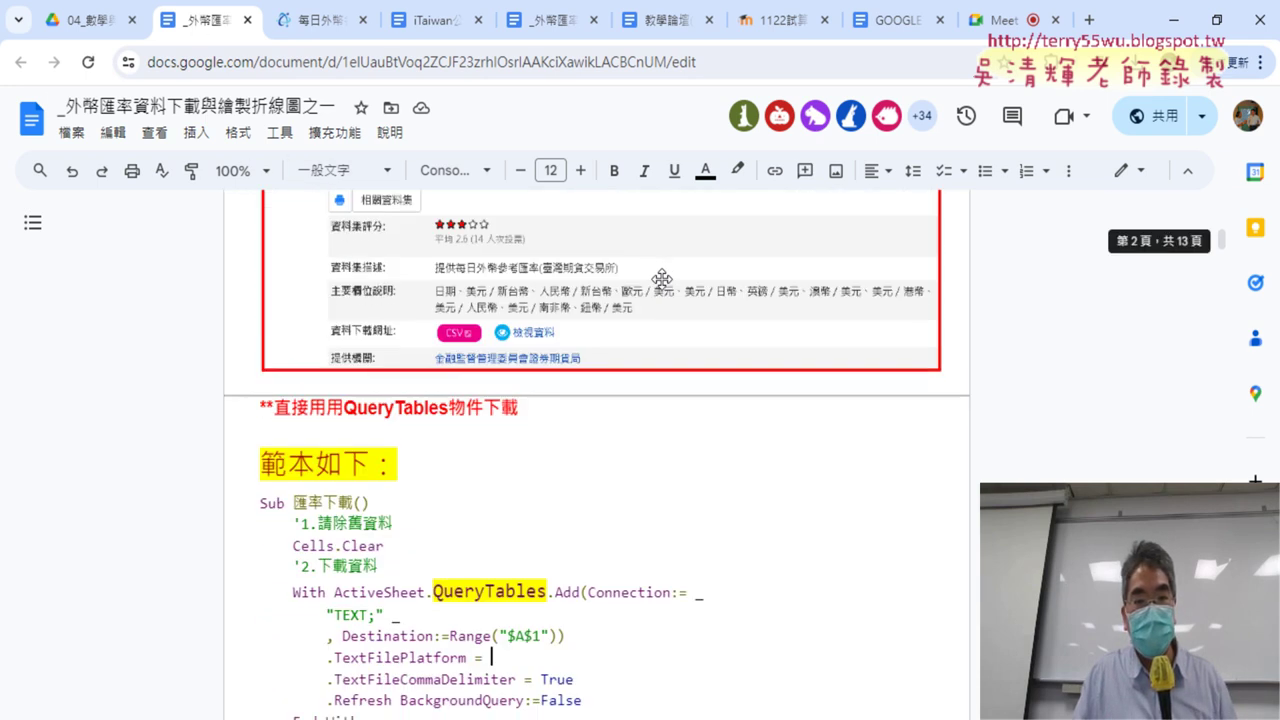
{"action": "scroll", "coordinate": [600, 282], "scroll_direction": "down", "scroll_amount": 2}
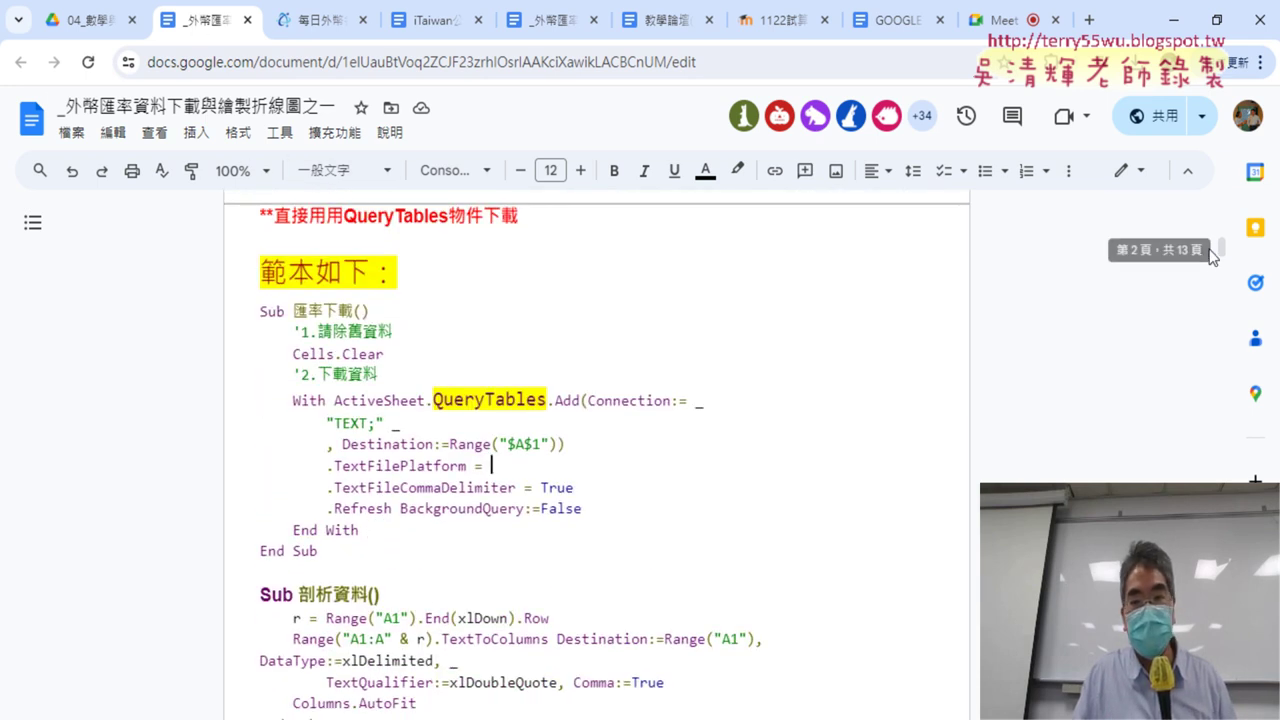
{"action": "left_click_drag", "start_coordinate": [261, 311], "coordinate": [378, 548]}
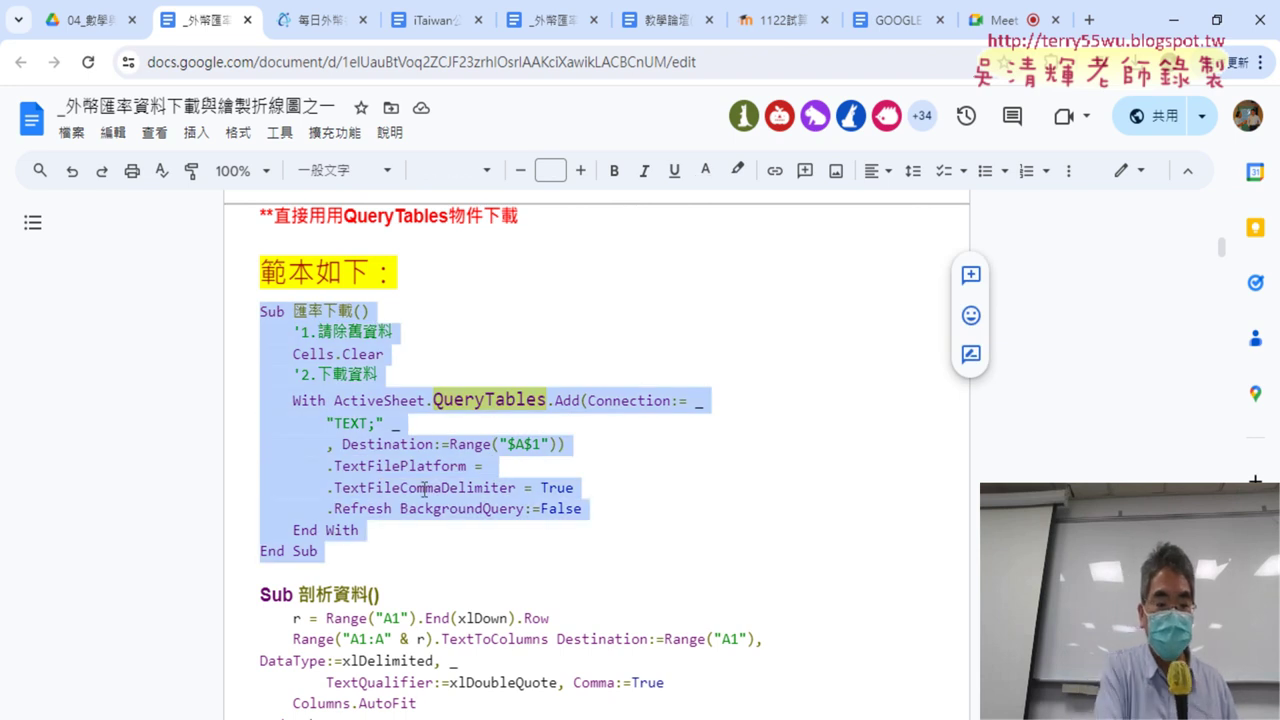
- Paste the 匯率下載 macro into 活頁簿1's Module1 and place the cursor right after "TEXT;"
{"action": "left_click", "coordinate": [1173, 20]}
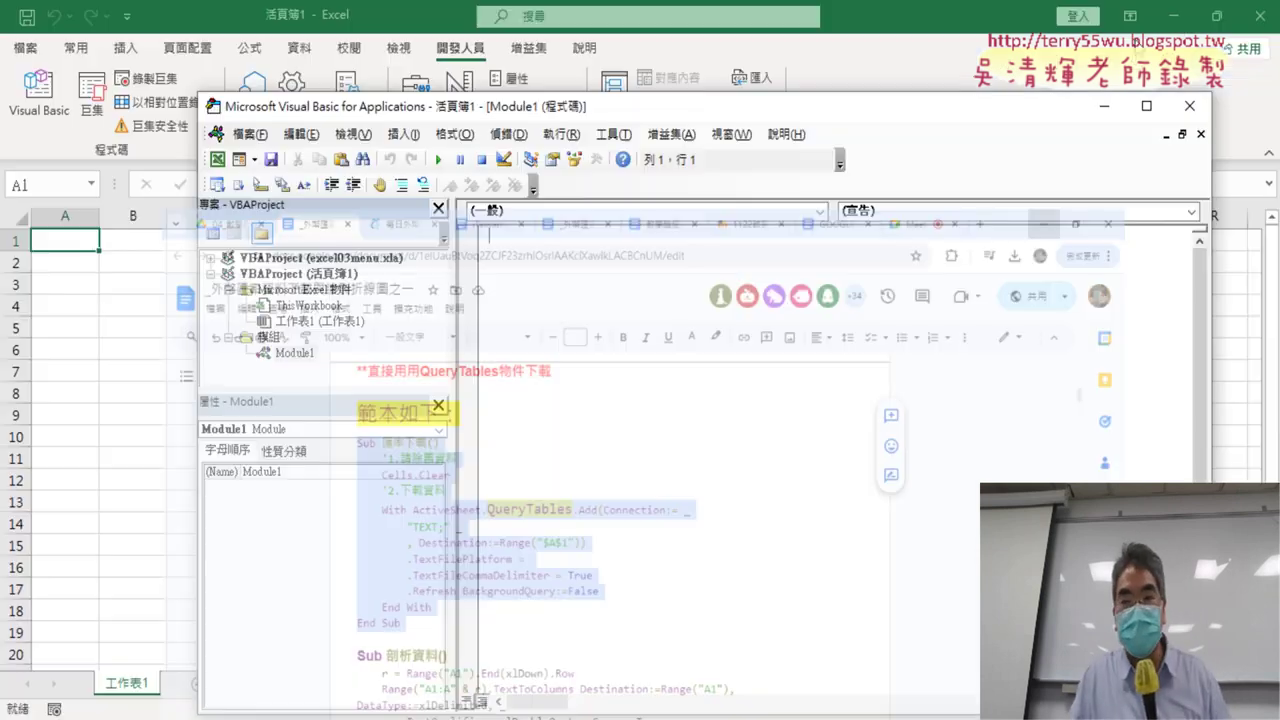
{"action": "type", "text": "Sub 匯率下載()     '1.請除舊資料     Cells.Clear     '2.下載資料     With ActiveSheet.QueryTables.Add(Connection:= _         \"TEXT;\" _         , Destination:=Range(\"$A$1\"))         .TextFilePlatform =         .TextFileCommaDelimiter = True         .Refresh BackgroundQuery:=False     End With End Sub"}
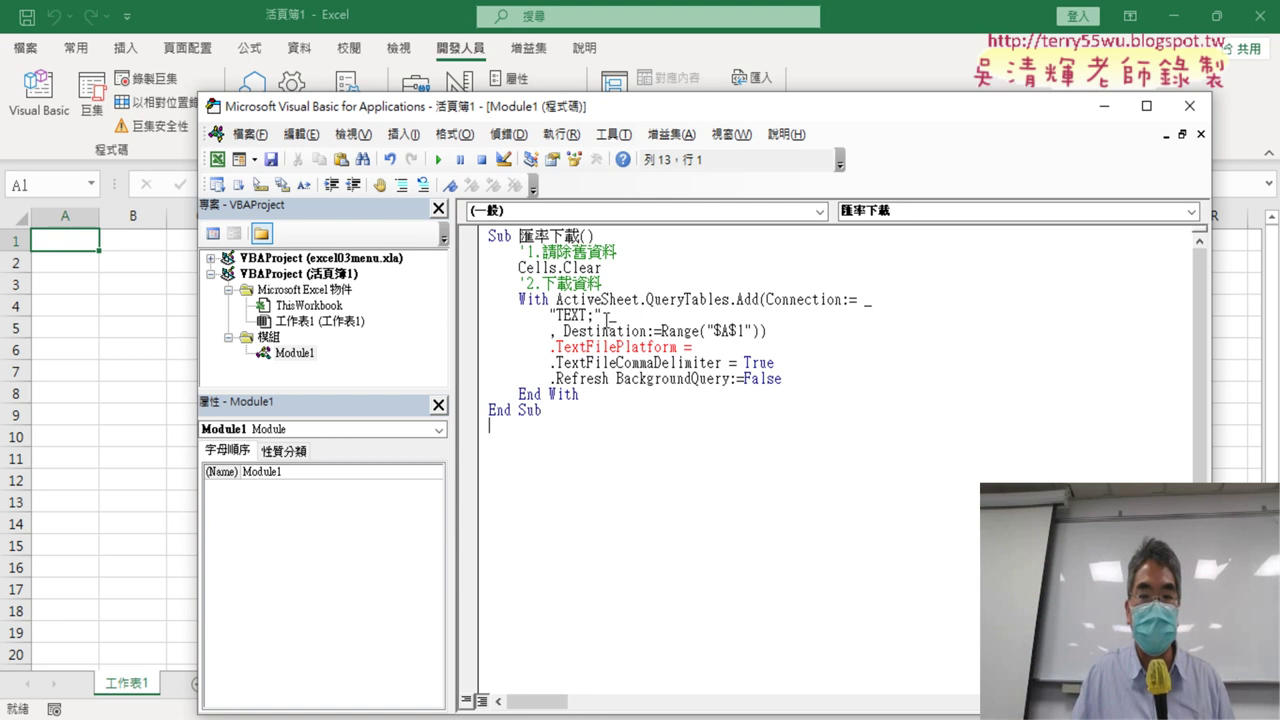
{"action": "left_click", "coordinate": [596, 316]}
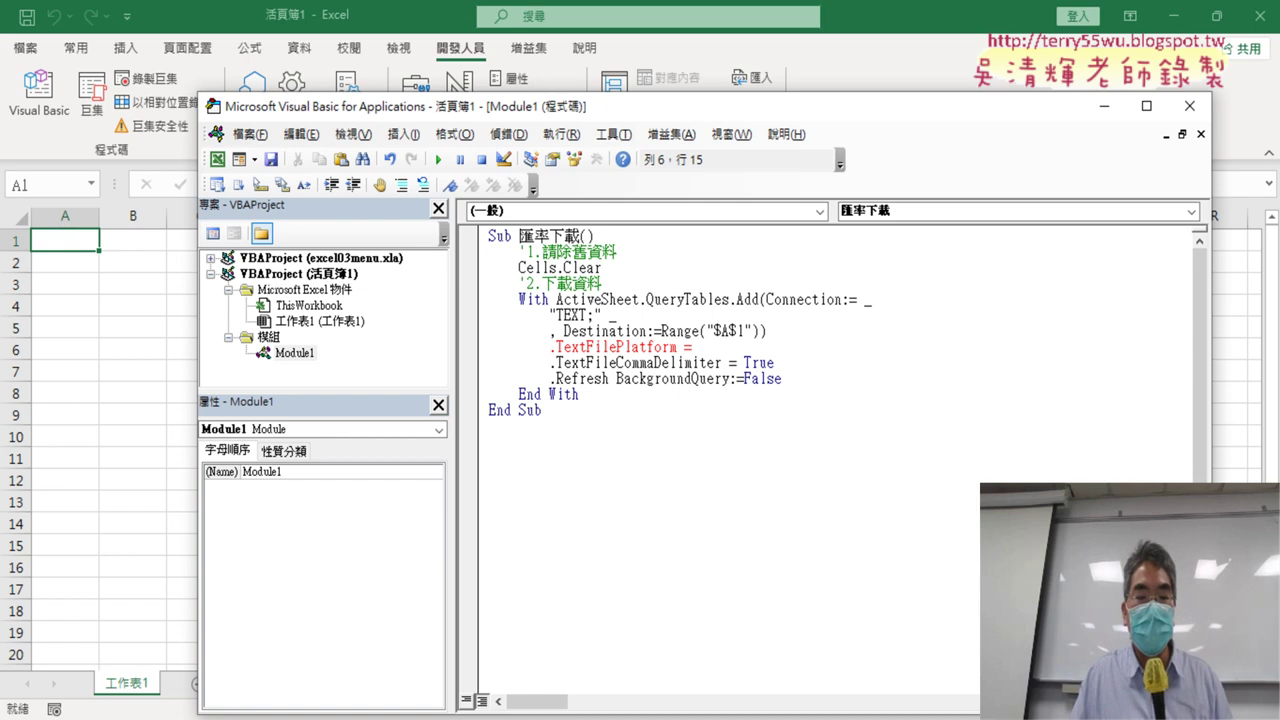
{"action": "mouse_move", "coordinate": [546, 712]}
{"action": "left_click", "coordinate": [500, 677]}
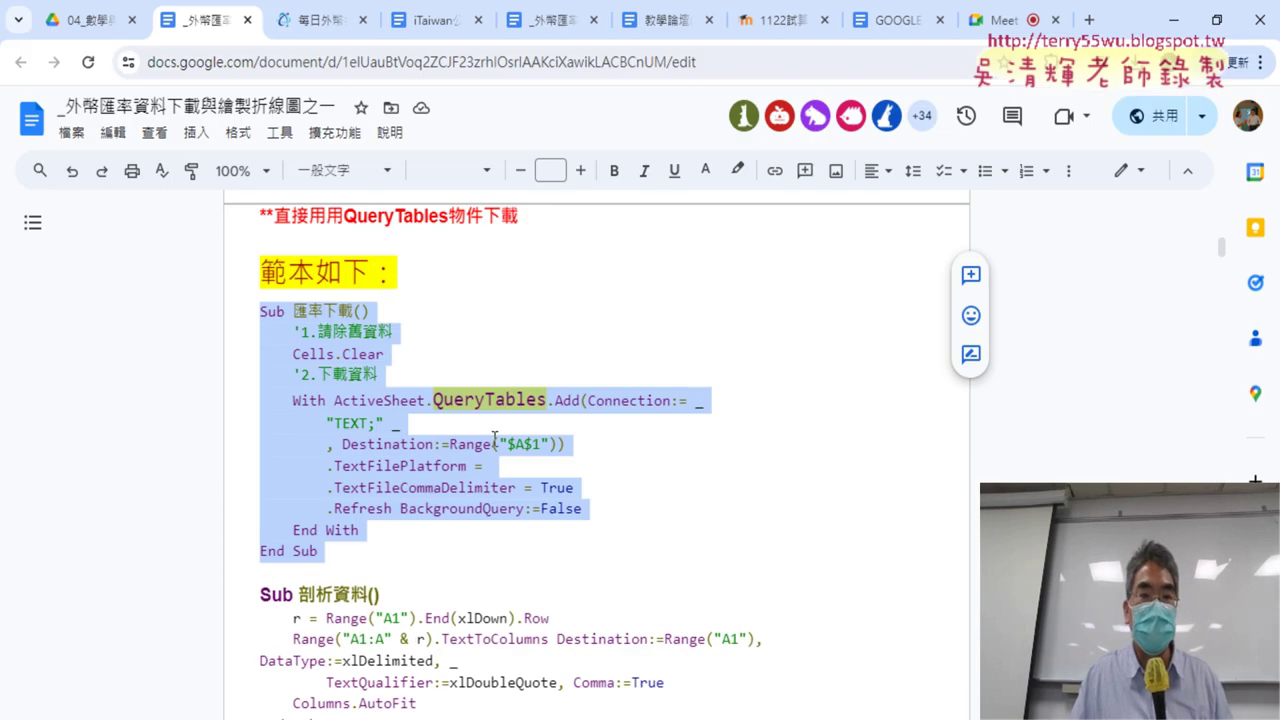
- Select the taifex DailyForeignExchangeRates download URL on the 每日外幣 dataset page
{"action": "left_click", "coordinate": [318, 20]}
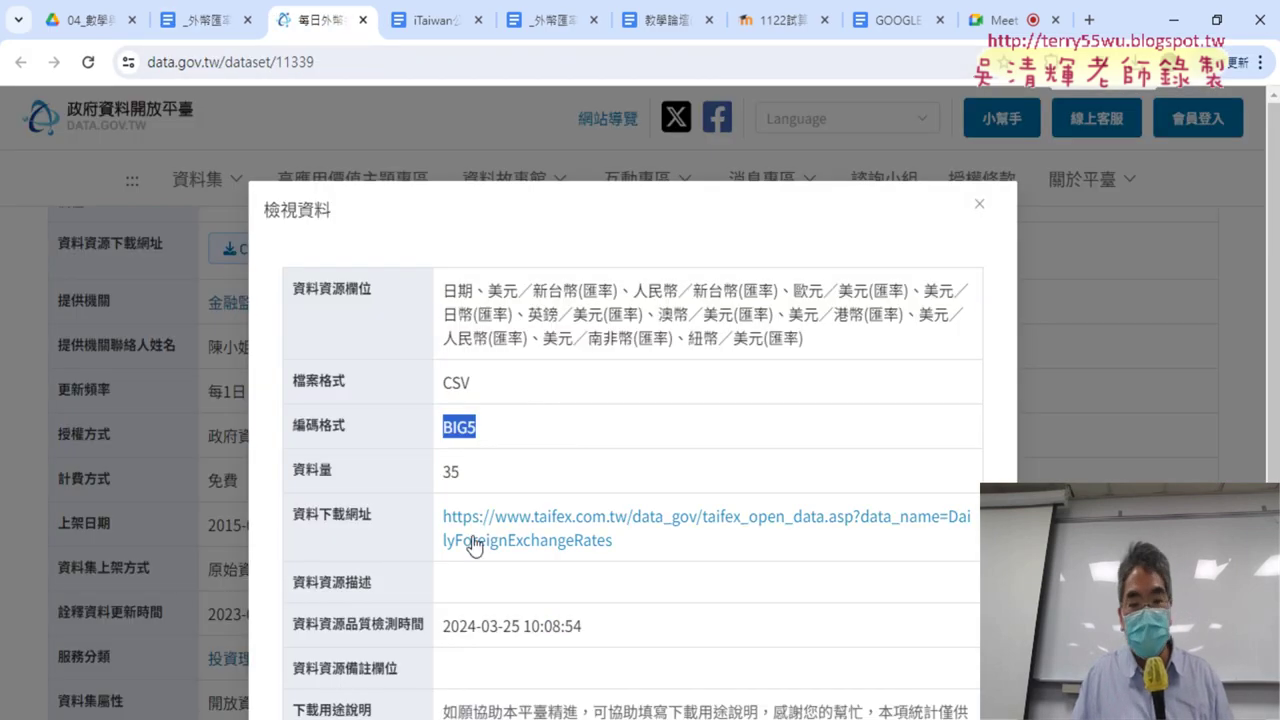
{"action": "left_click_drag", "start_coordinate": [319, 514], "coordinate": [373, 515]}
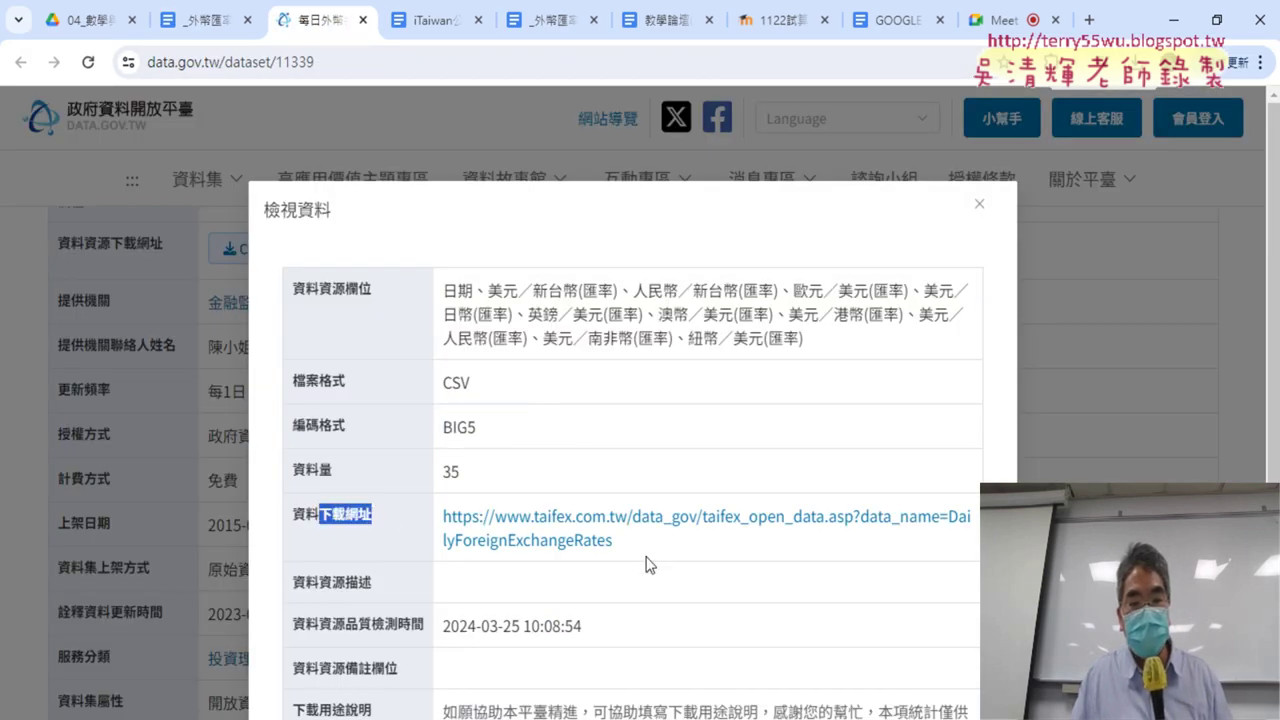
{"action": "left_click_drag", "start_coordinate": [613, 541], "coordinate": [441, 514]}
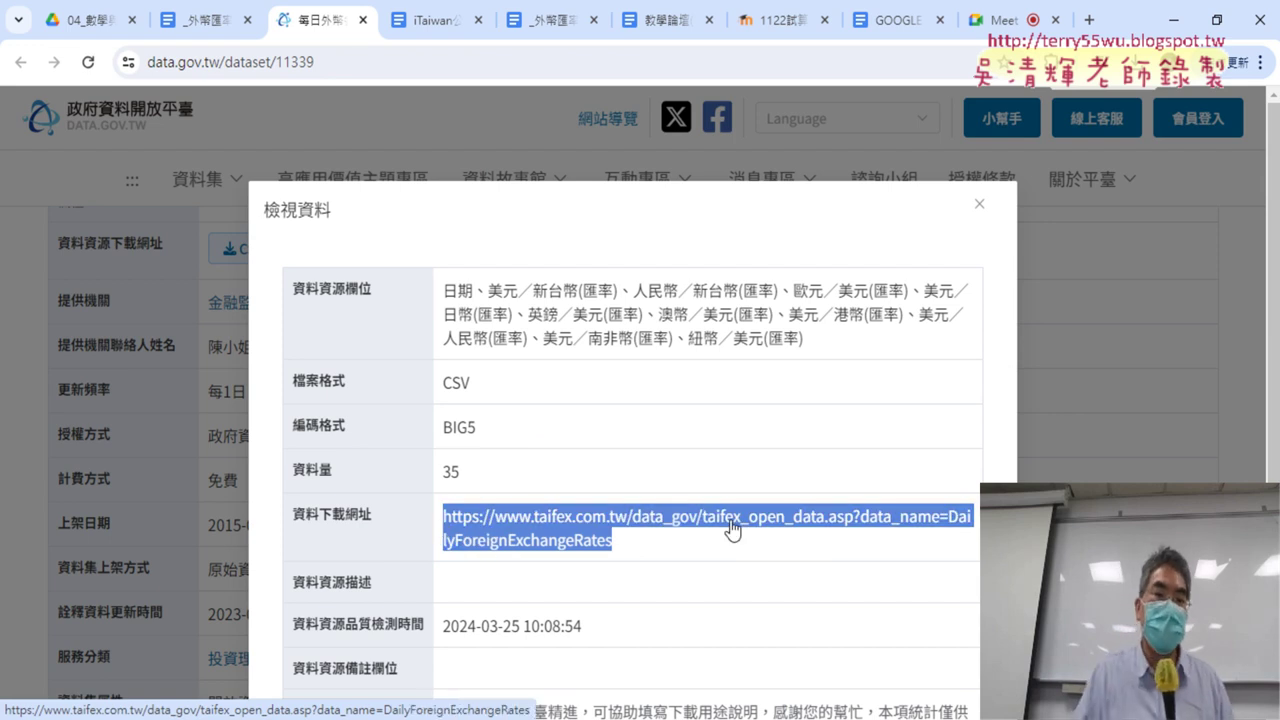
{"action": "left_click", "coordinate": [615, 719]}
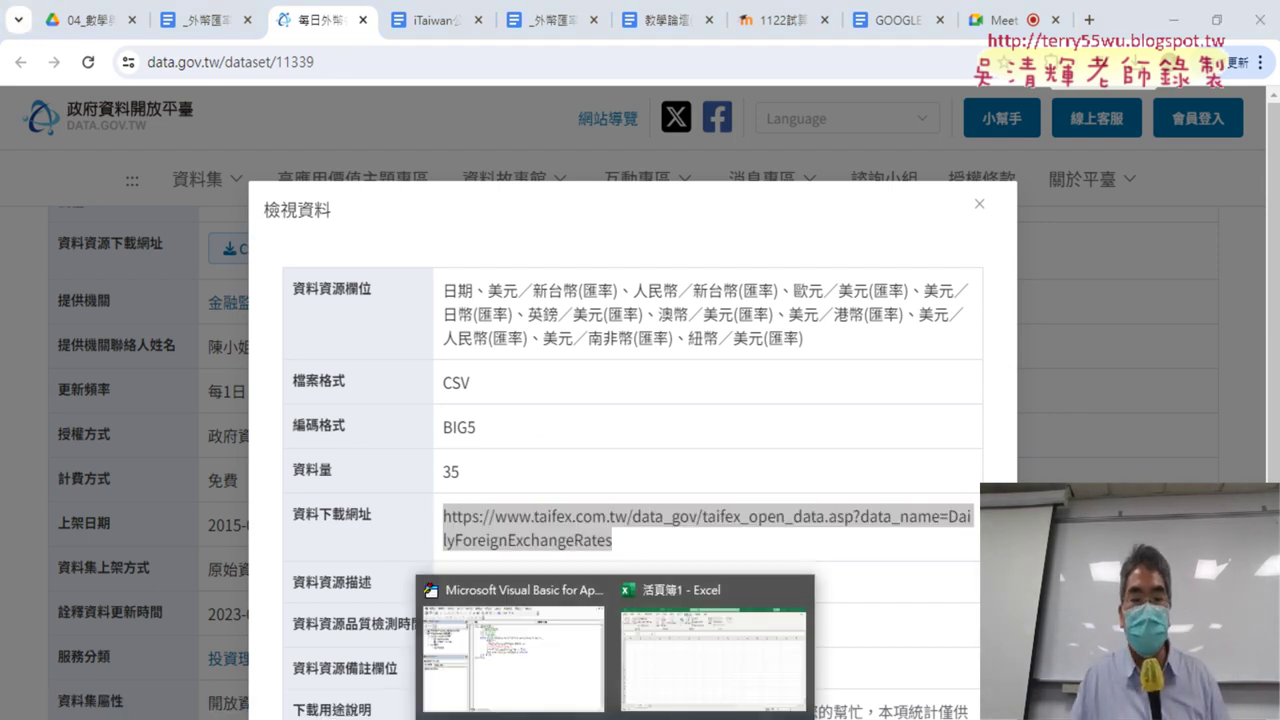
{"action": "left_click", "coordinate": [522, 666]}
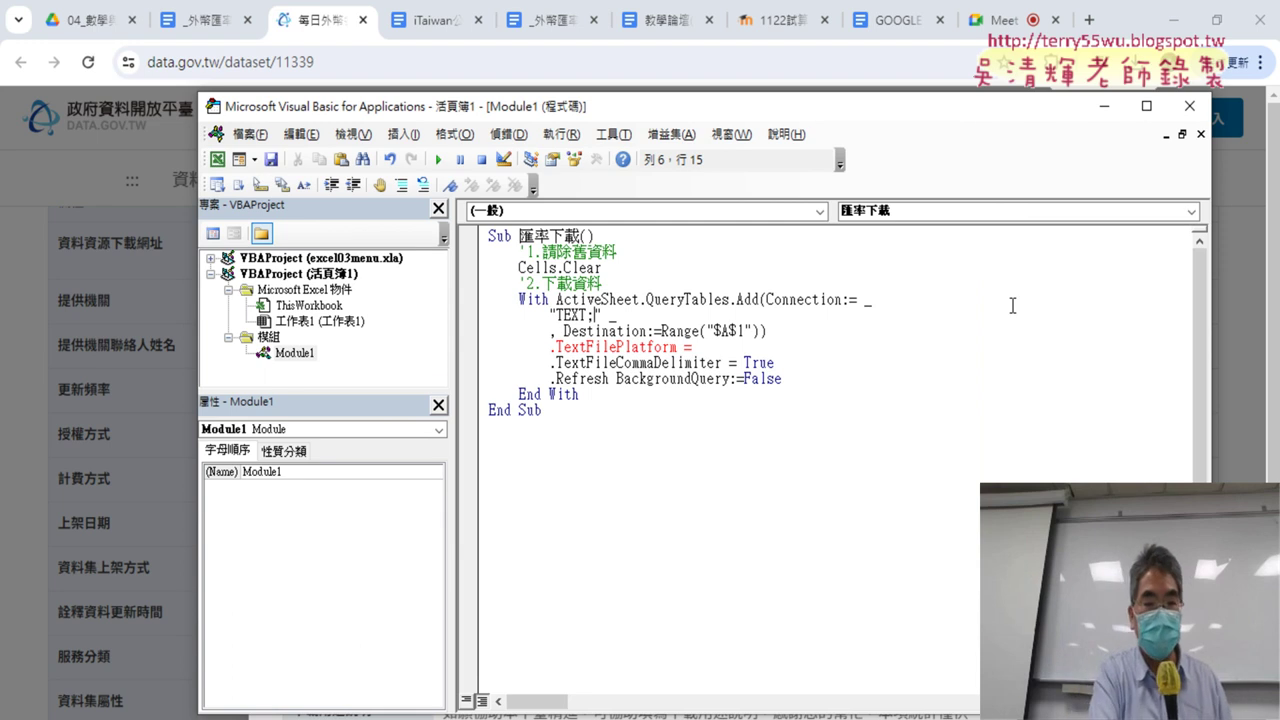
- Paste the taifex download URL after TEXT; and highlight the .TextFilePlatform setting
{"action": "key", "text": "ctrl+v"}
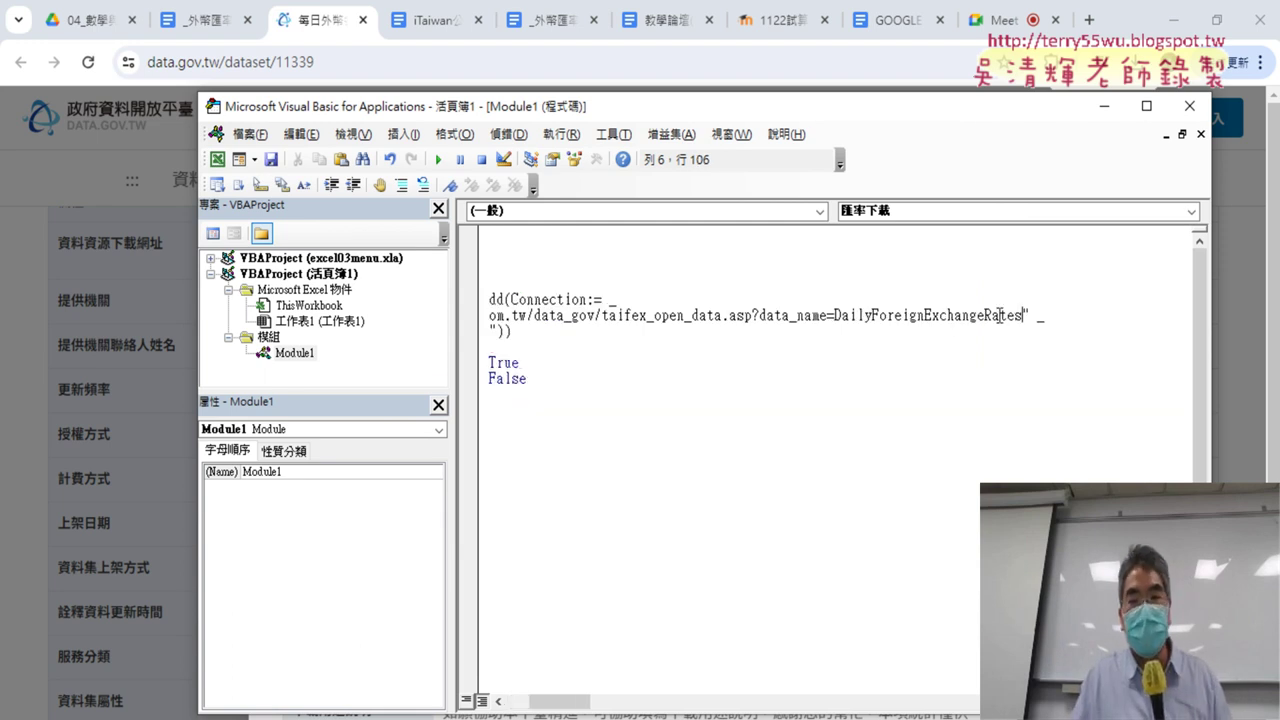
{"action": "left_click_drag", "start_coordinate": [565, 701], "coordinate": [540, 701]}
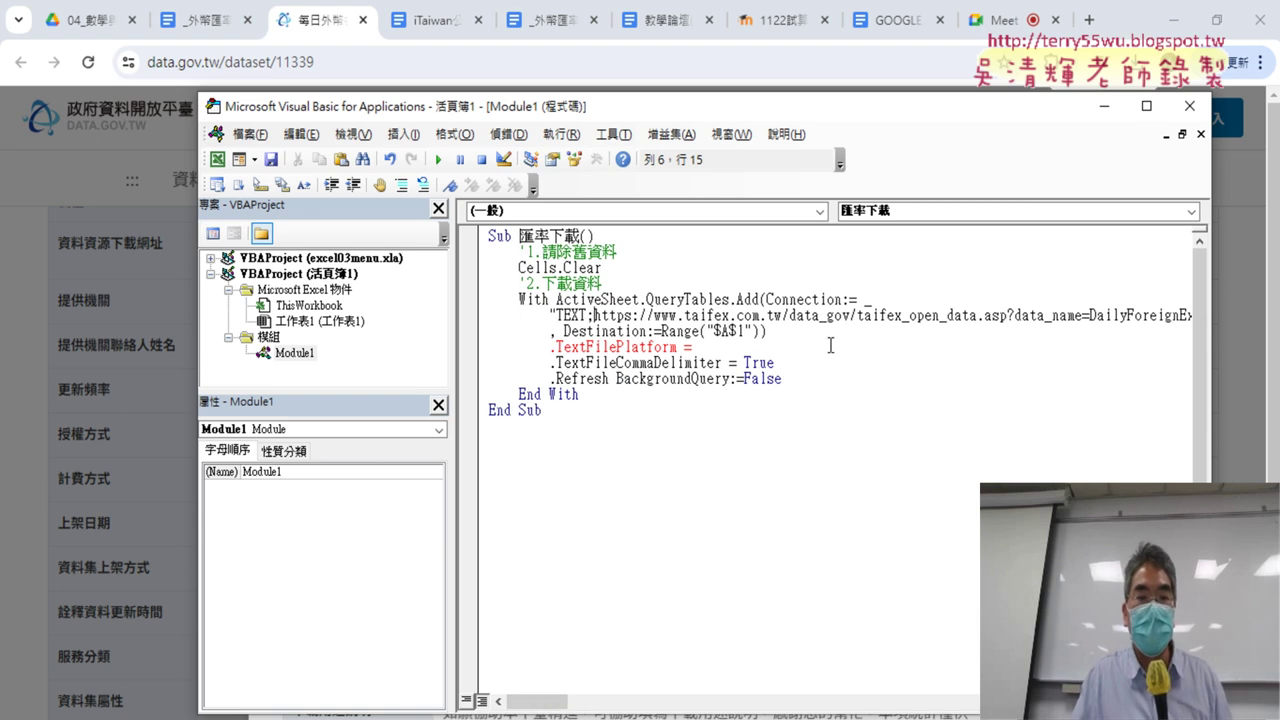
{"action": "left_click", "coordinate": [703, 349]}
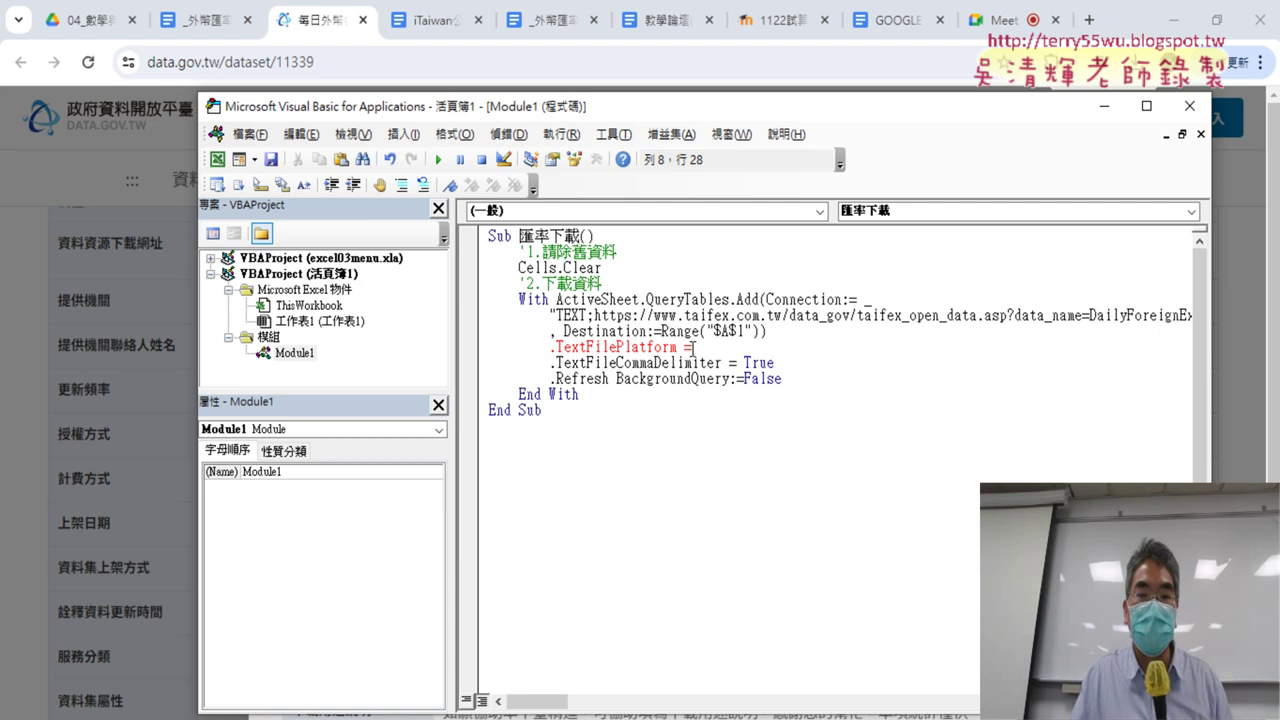
{"action": "left_click_drag", "start_coordinate": [708, 355], "coordinate": [554, 348]}
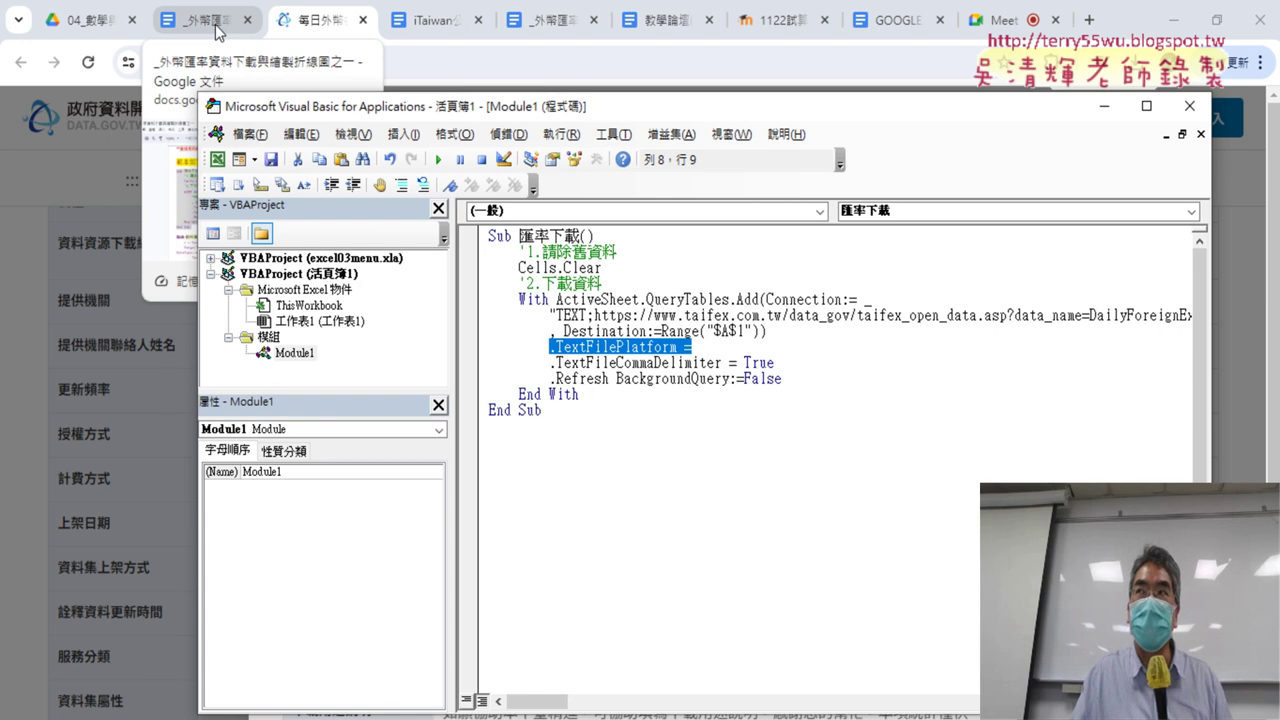
{"action": "left_click", "coordinate": [316, 30]}
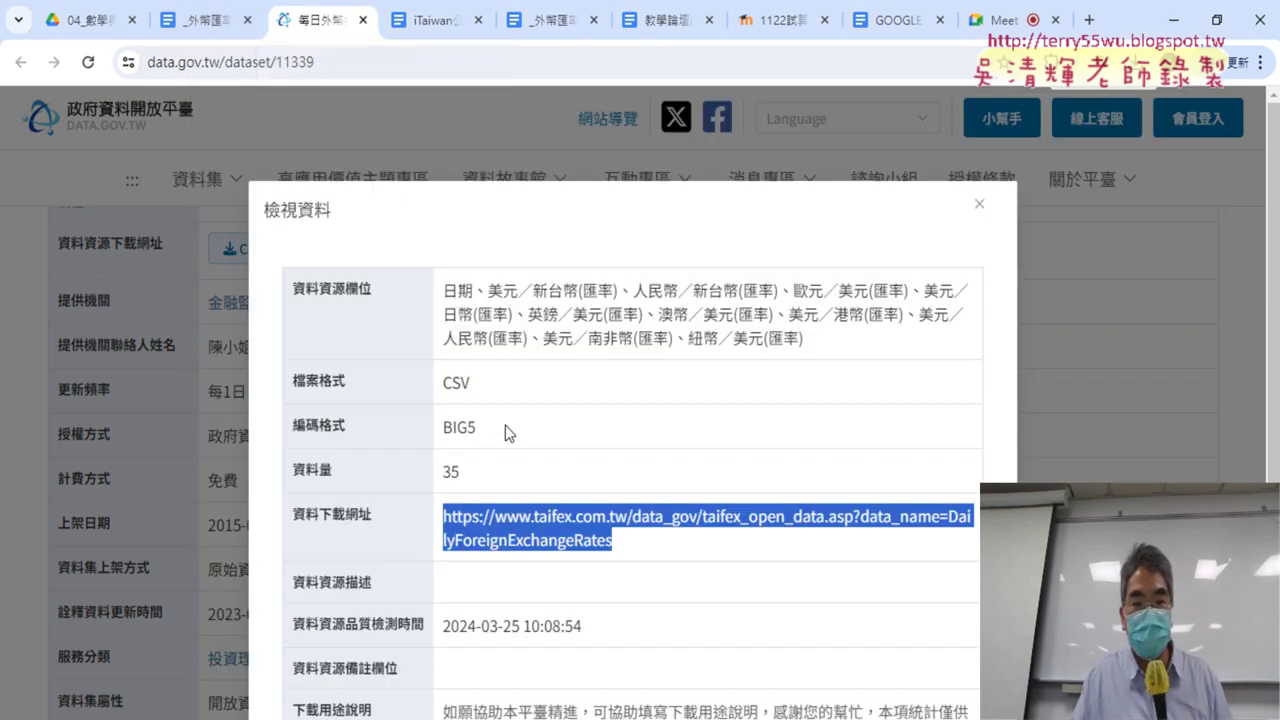
- Copy the BIG5 value from the dataset's 編碼格式 row
{"action": "left_click_drag", "start_coordinate": [505, 425], "coordinate": [306, 427]}
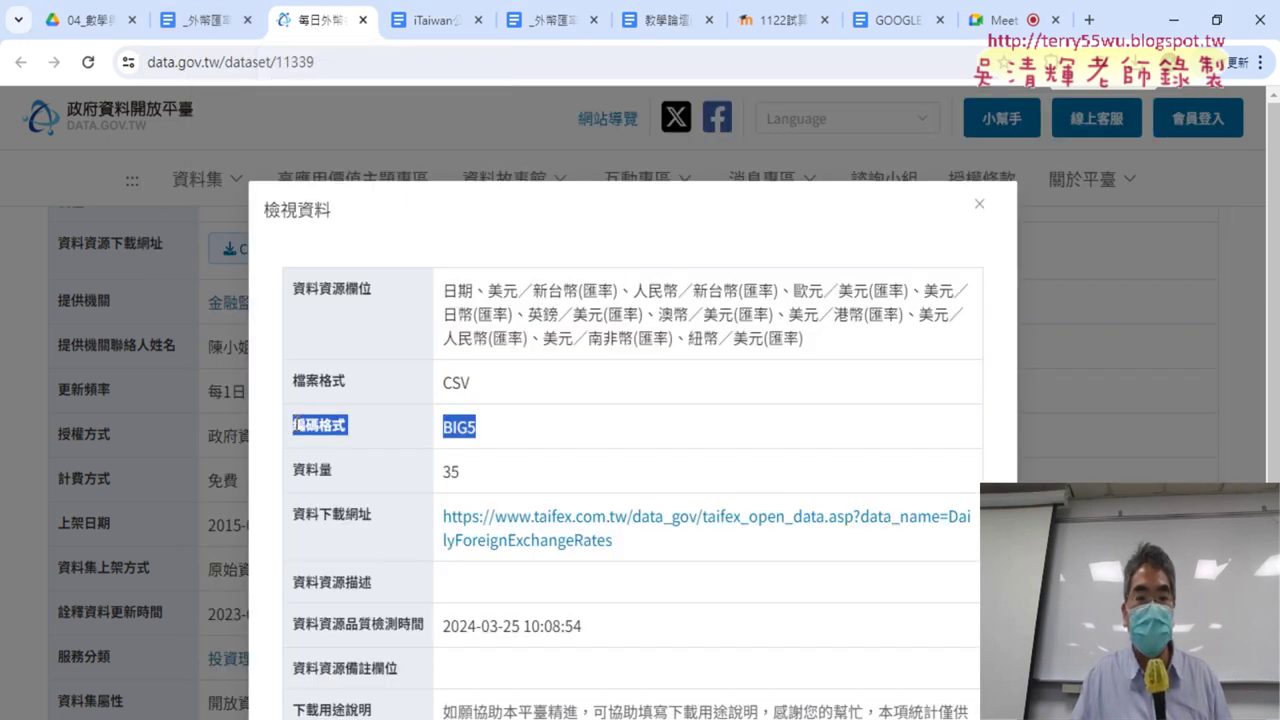
{"action": "right_click", "coordinate": [470, 434]}
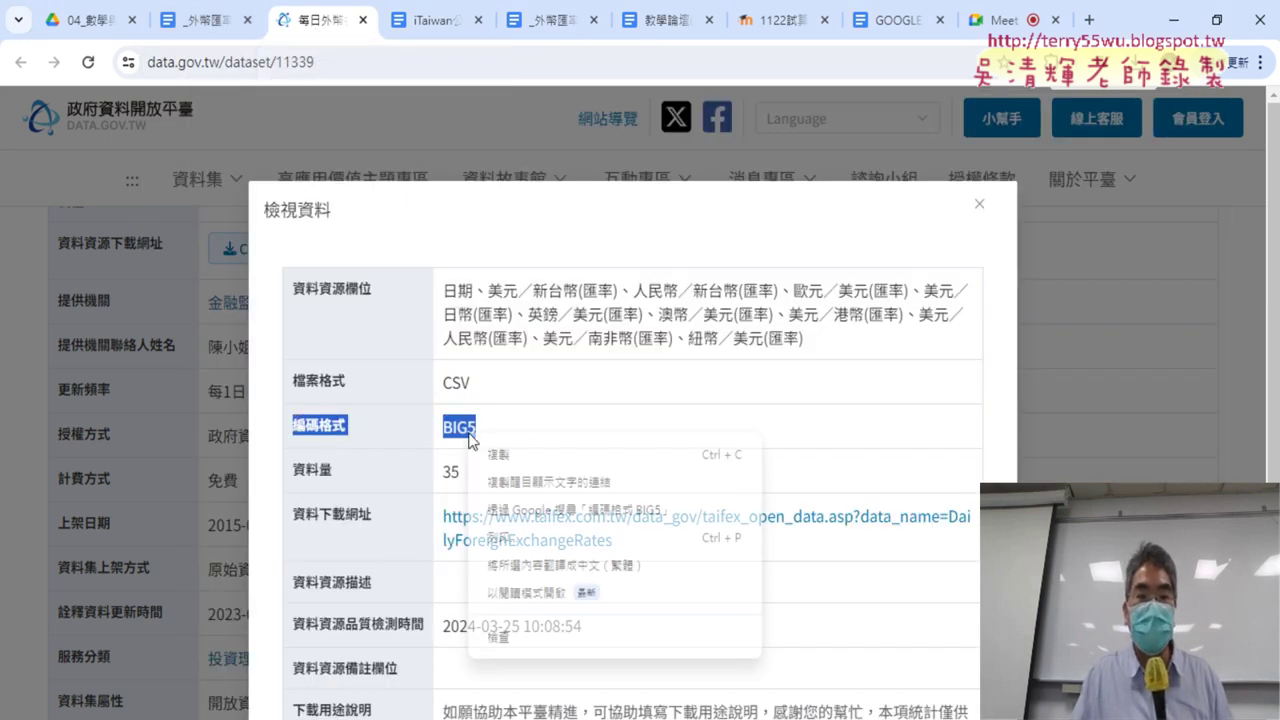
{"action": "left_click", "coordinate": [500, 456]}
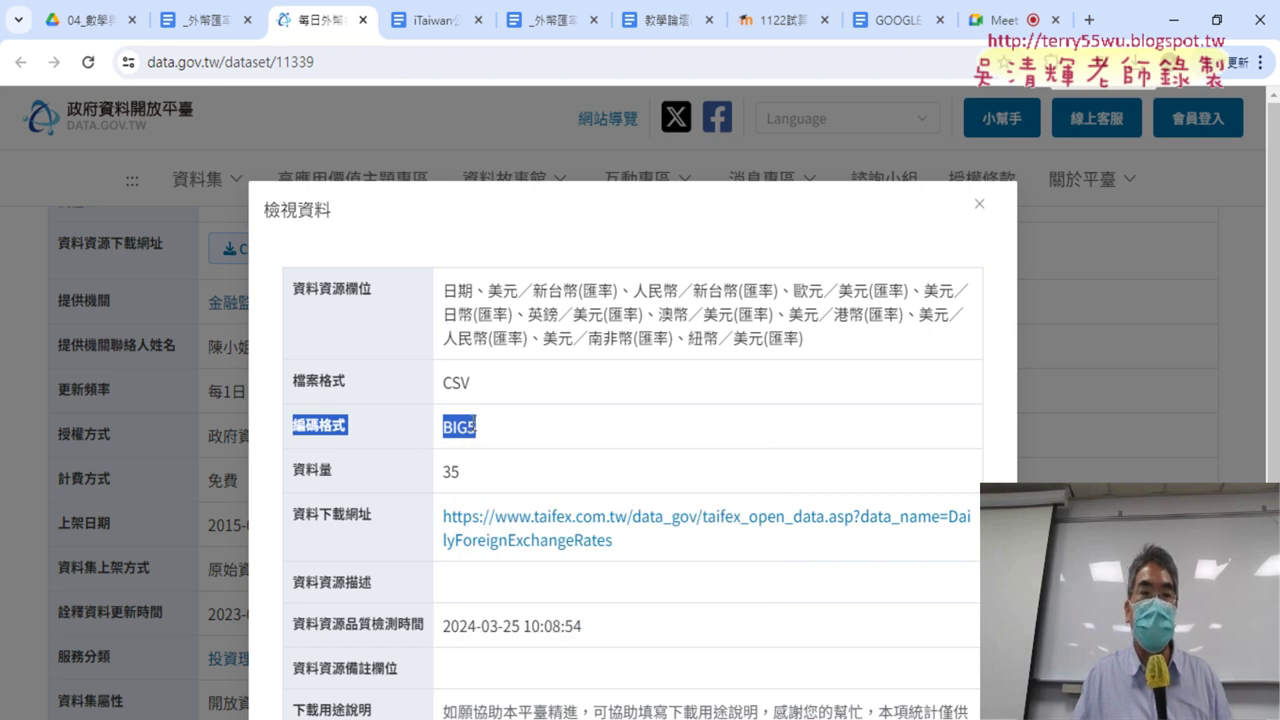
- Try typing 9 at the end of the tutorial's TextFilePlatform line, then delete it
{"action": "left_click", "coordinate": [225, 20]}
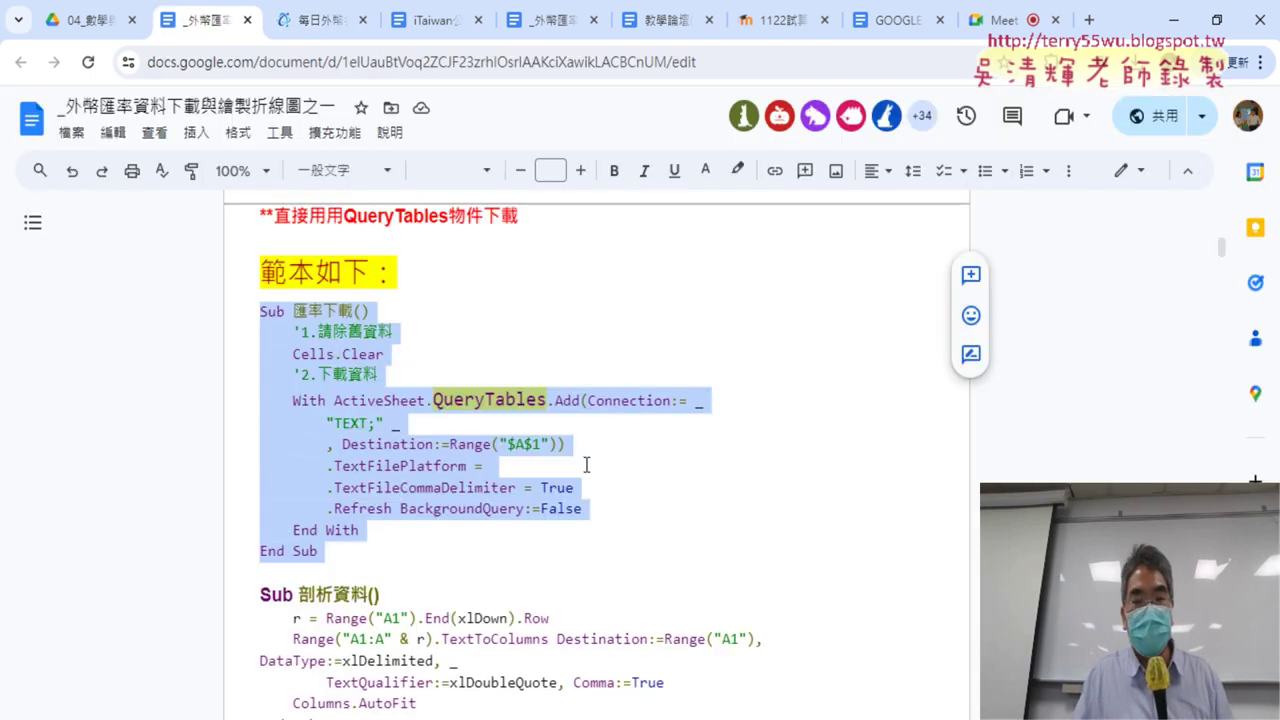
{"action": "left_click", "coordinate": [552, 470]}
{"action": "type", "text": "9"}
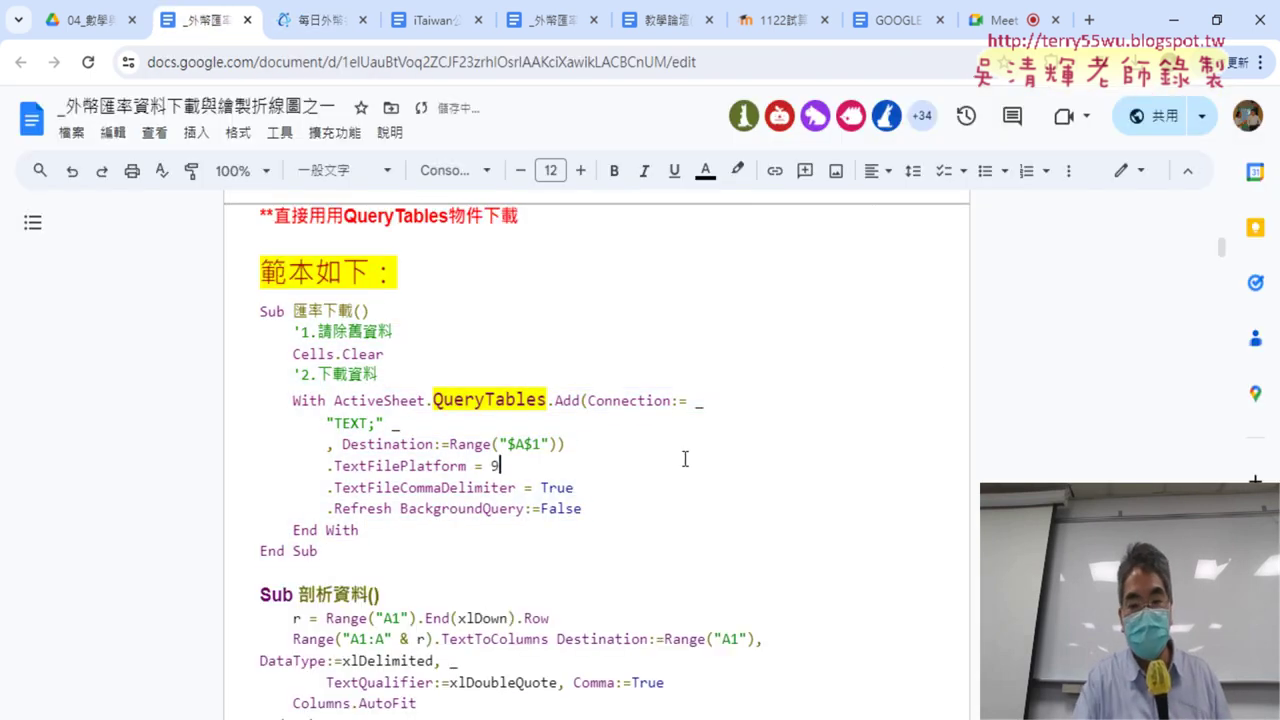
{"action": "key", "text": "BackSpace"}
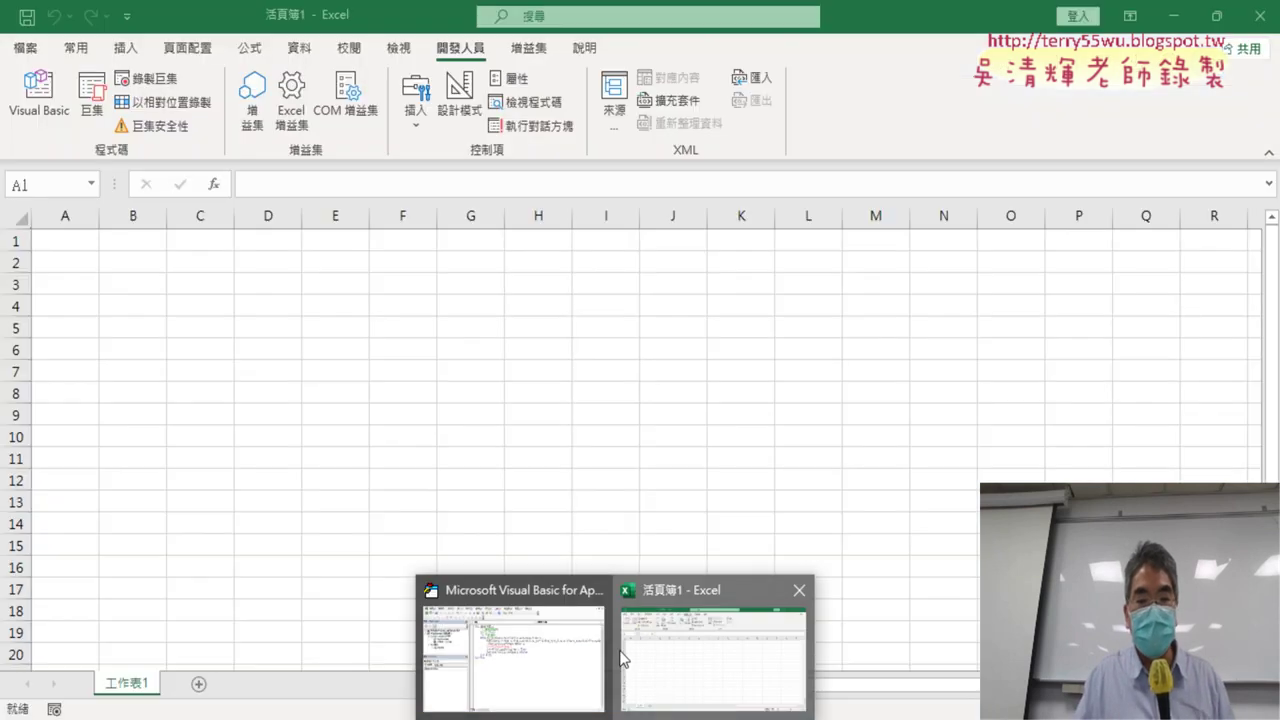
- Set .TextFilePlatform to 950 so the download reads Big5 text, and minimise Chrome
{"action": "left_click", "coordinate": [536, 652]}
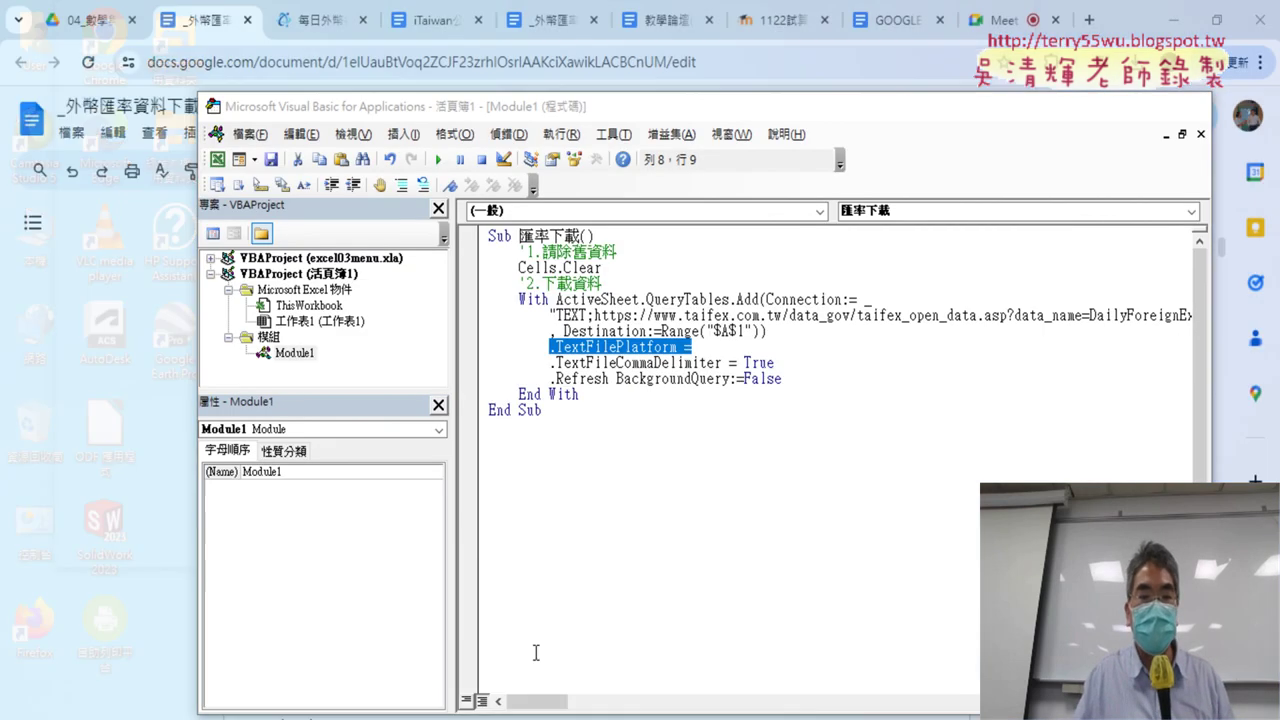
{"action": "left_click", "coordinate": [789, 350]}
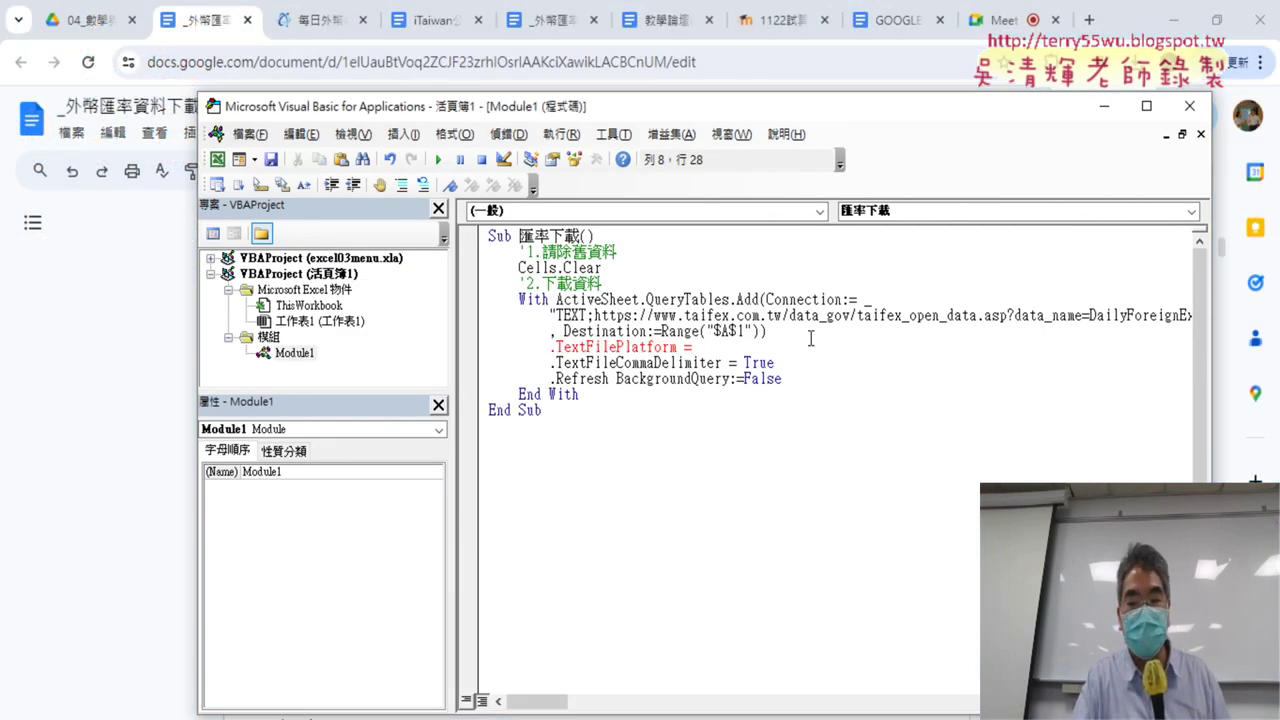
{"action": "type", "text": " 950"}
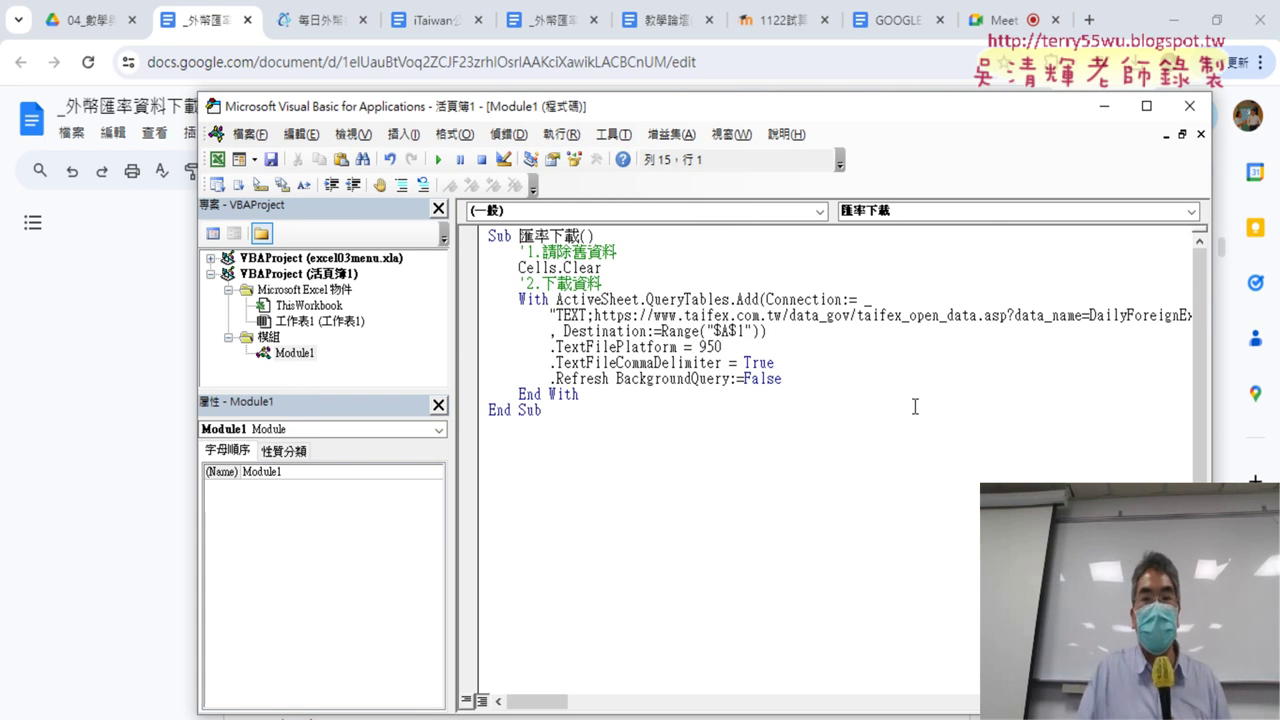
{"action": "left_click", "coordinate": [1177, 20]}
{"action": "left_click", "coordinate": [1177, 20]}
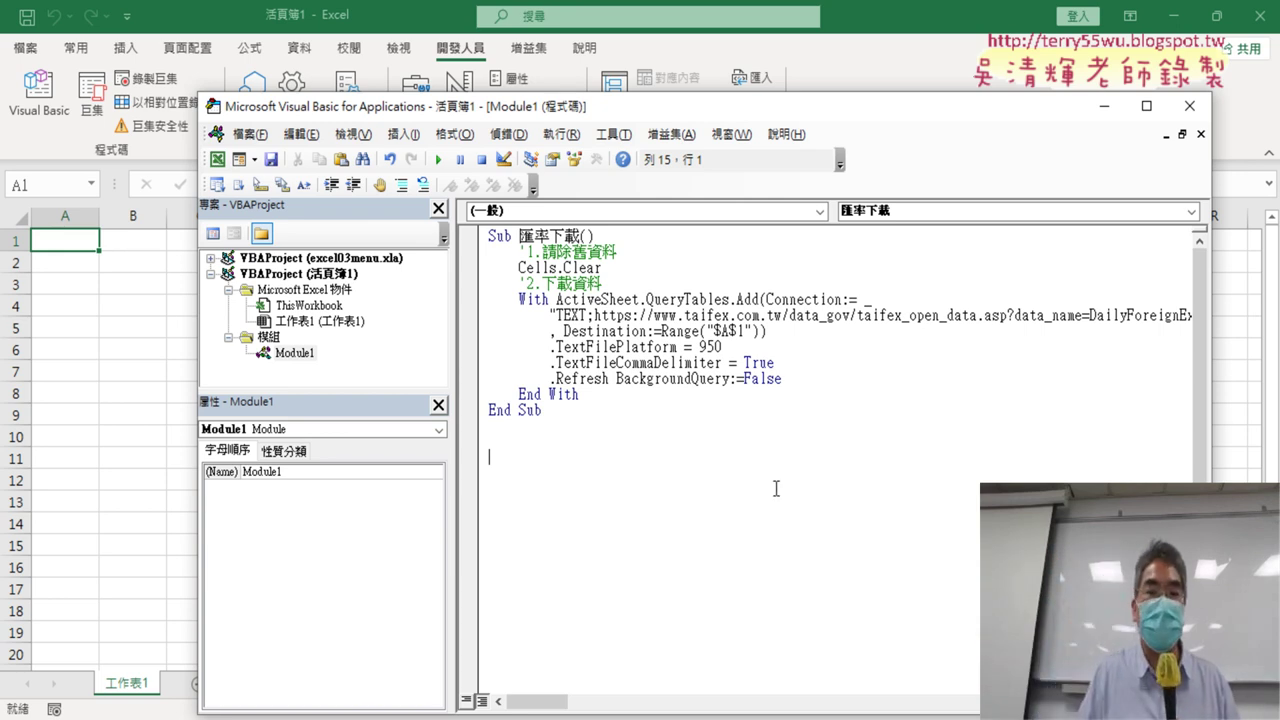
- Shrink and move the VBA editor beside the sheet, then run the 匯率下載 macro
{"action": "left_click", "coordinate": [645, 363]}
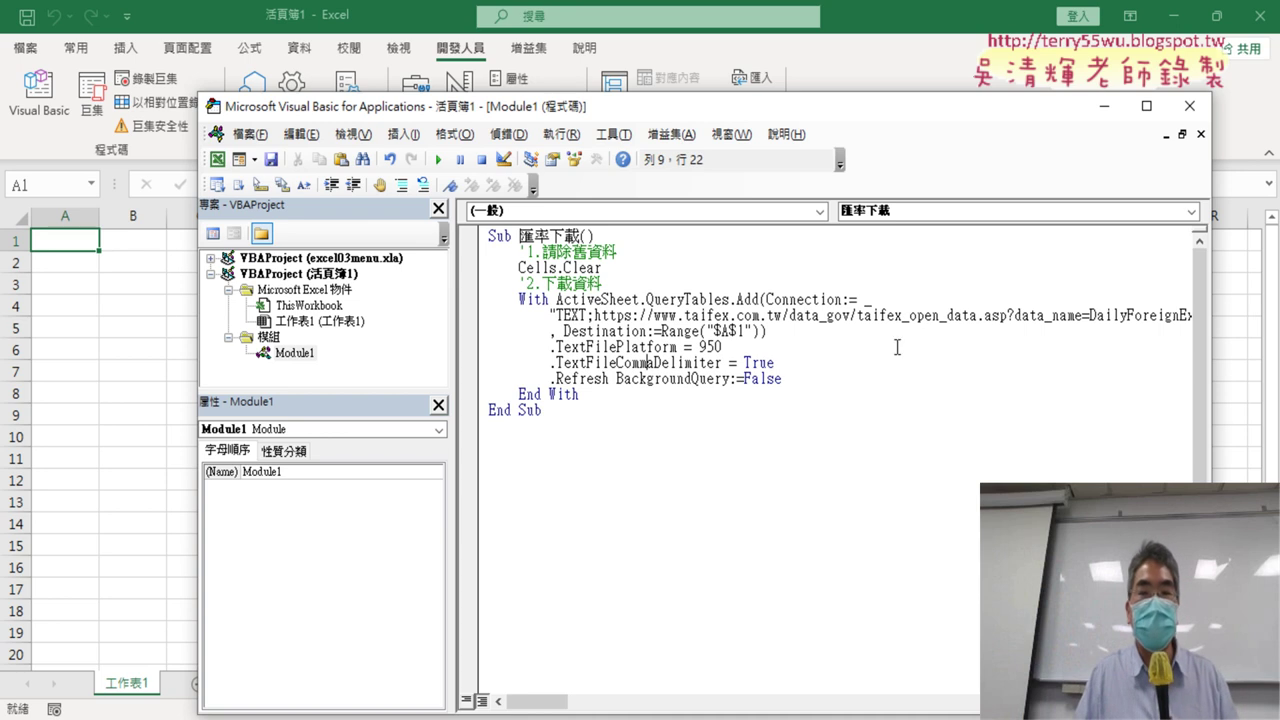
{"action": "left_click_drag", "start_coordinate": [1216, 369], "coordinate": [972, 369]}
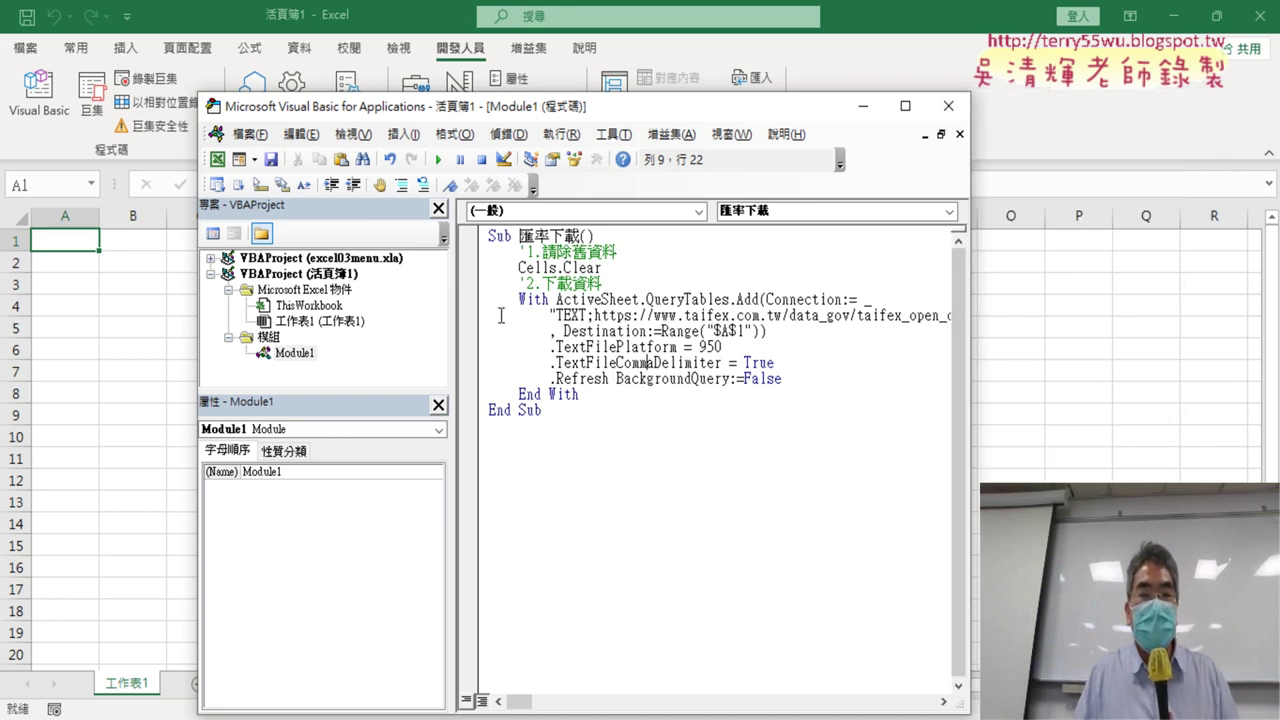
{"action": "left_click_drag", "start_coordinate": [450, 310], "coordinate": [347, 310]}
{"action": "left_click", "coordinate": [561, 134]}
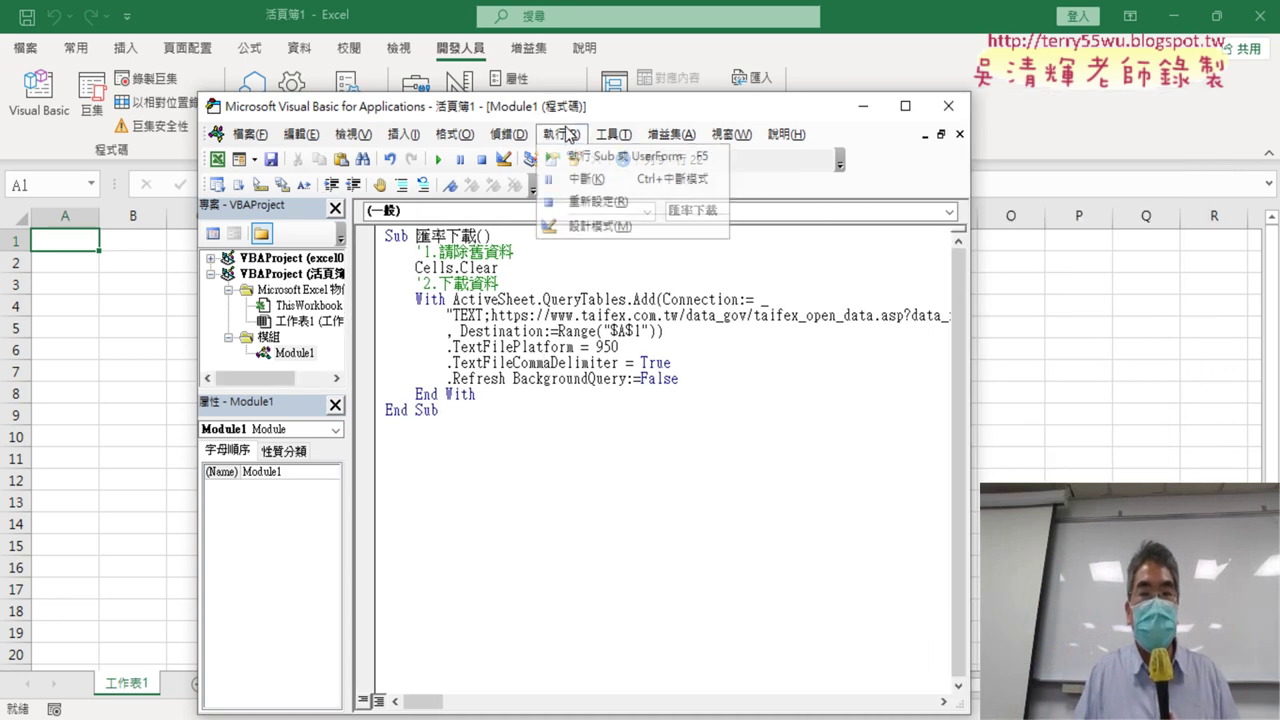
{"action": "left_click", "coordinate": [567, 112]}
{"action": "left_click_drag", "start_coordinate": [567, 112], "coordinate": [831, 59]}
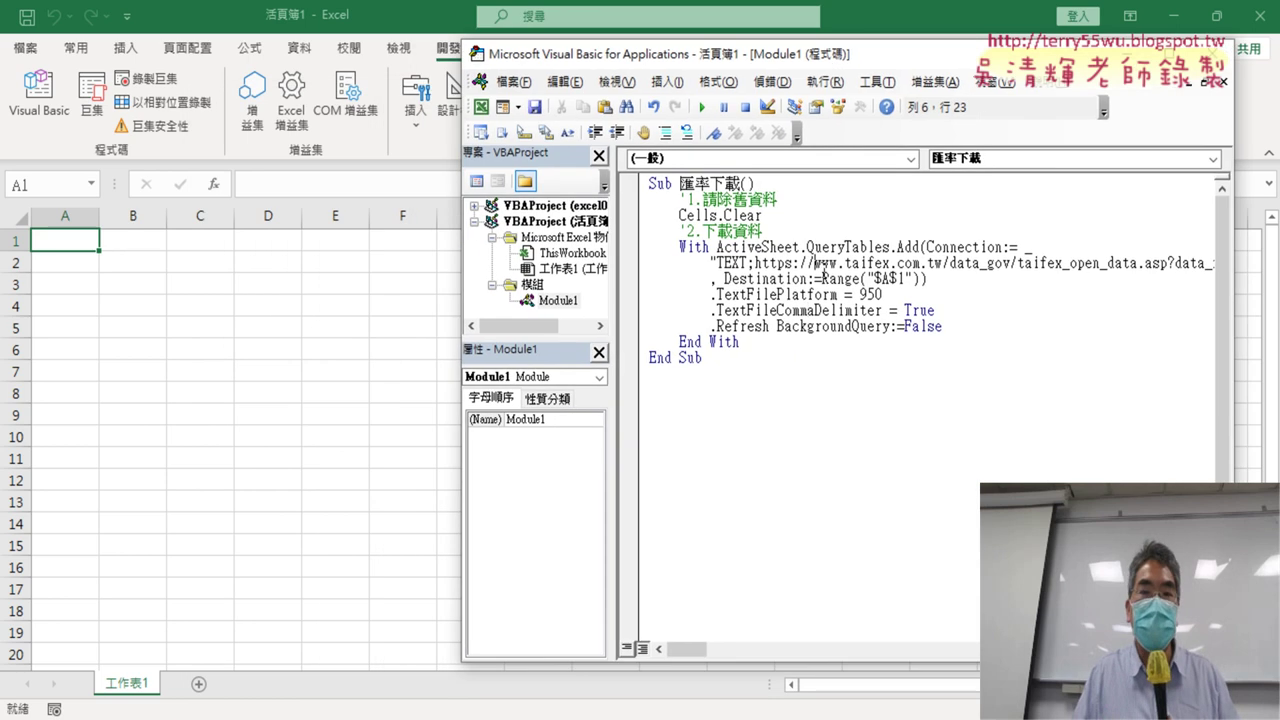
{"action": "left_click", "coordinate": [701, 106]}
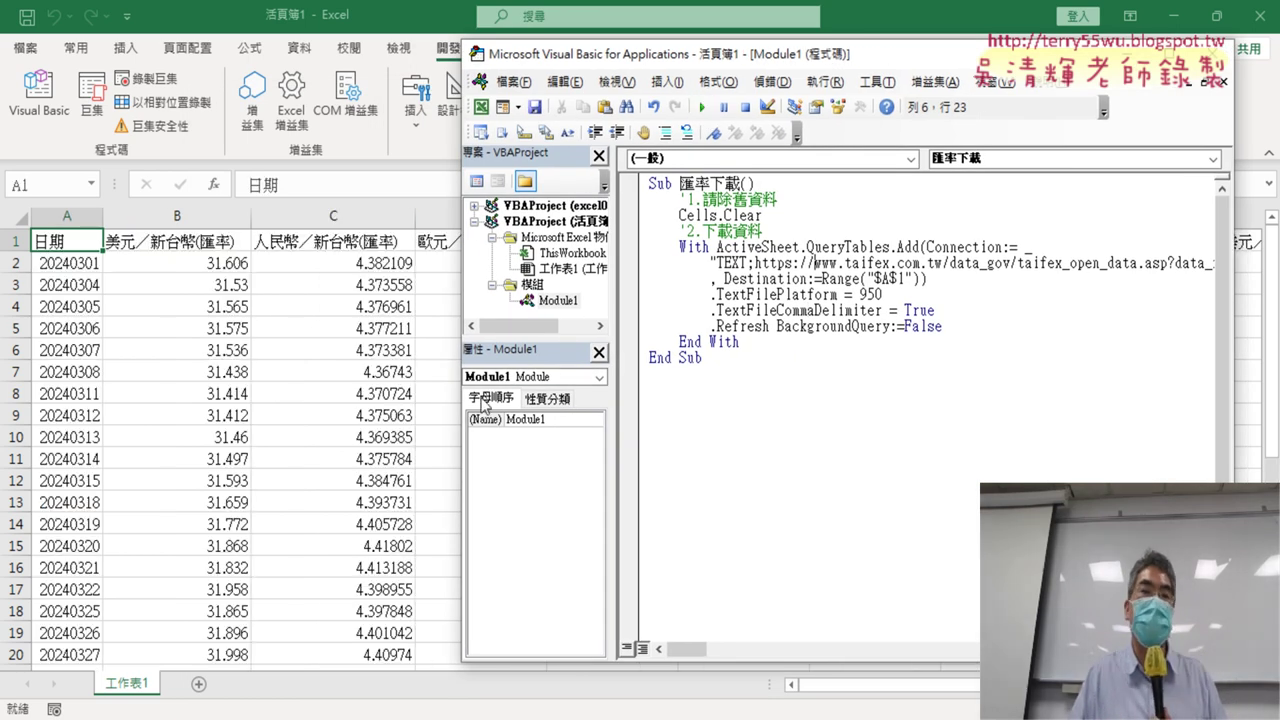
- Scroll across the rate table through column K, then reopen Module1's 匯率下載 code
{"action": "left_click", "coordinate": [161, 328]}
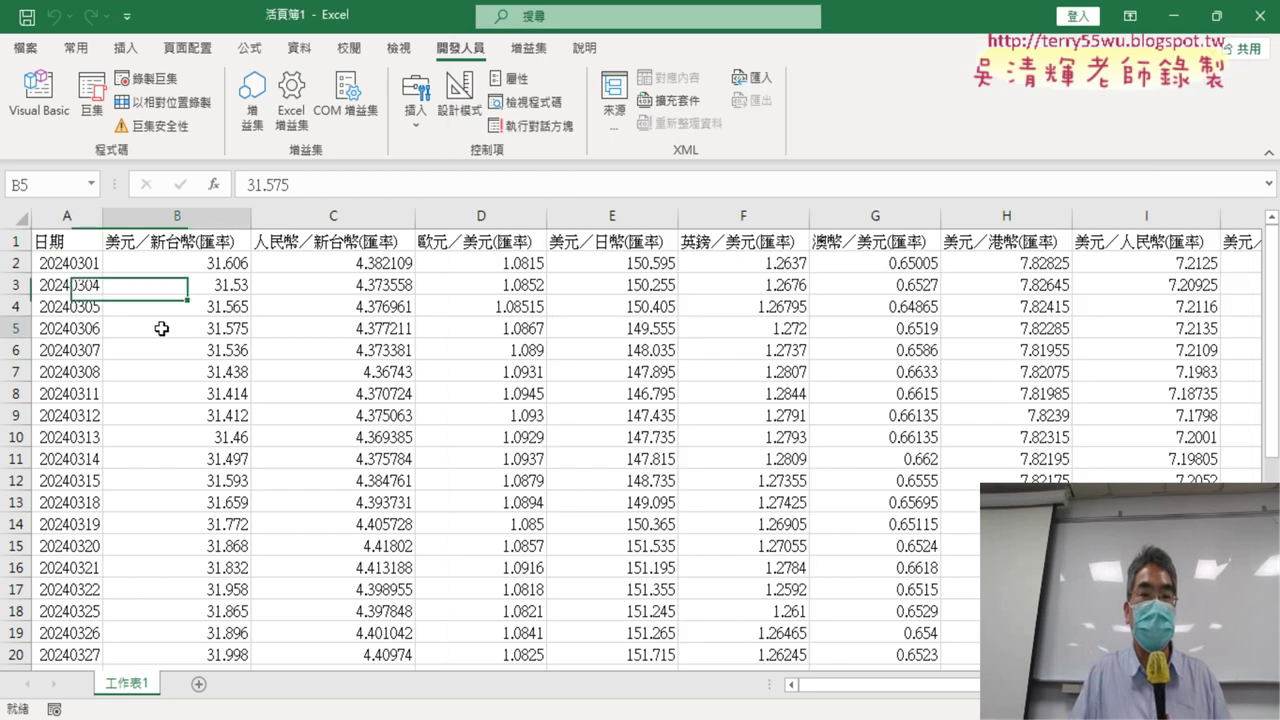
{"action": "left_click_drag", "start_coordinate": [918, 686], "coordinate": [1040, 686]}
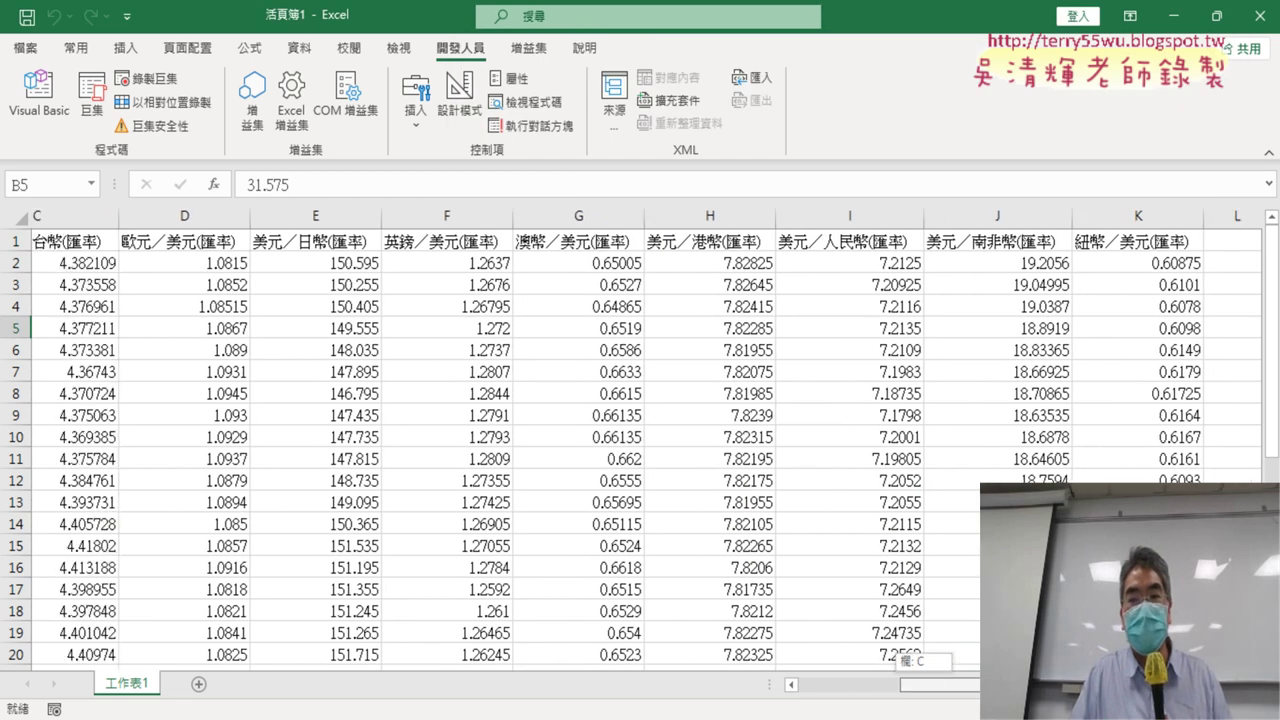
{"action": "left_click_drag", "start_coordinate": [950, 686], "coordinate": [830, 686]}
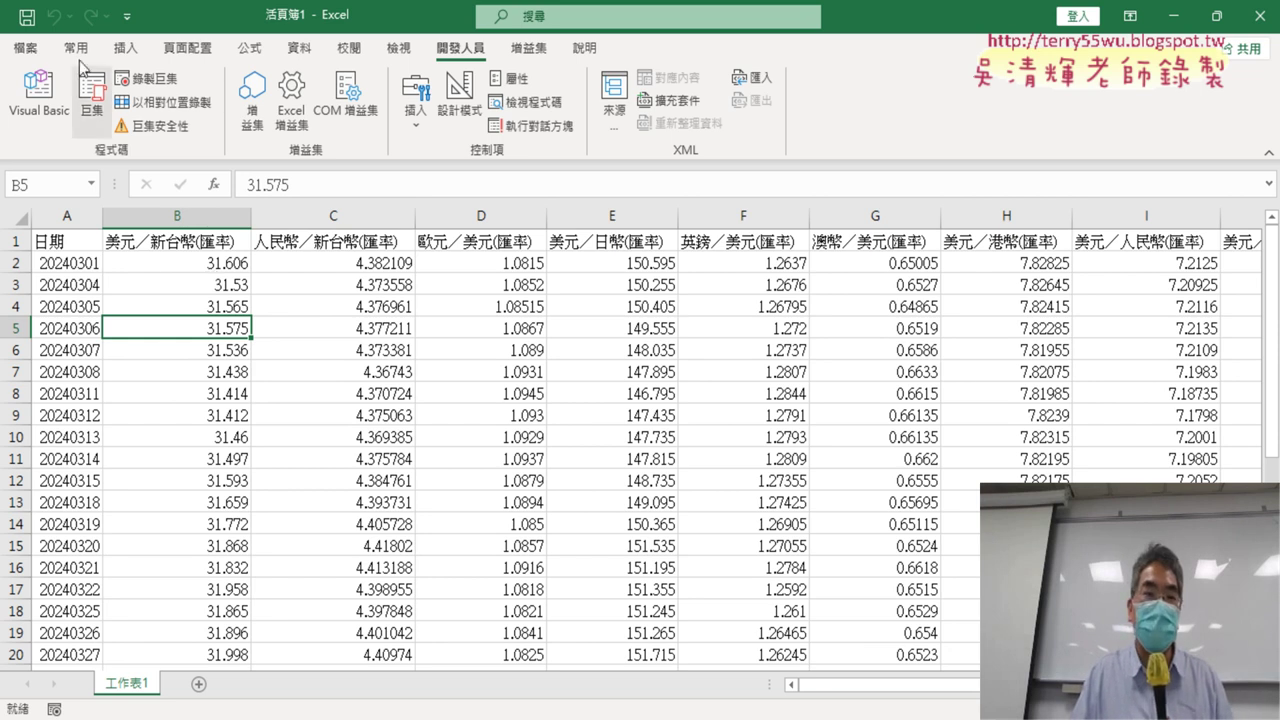
{"action": "left_click", "coordinate": [39, 92]}
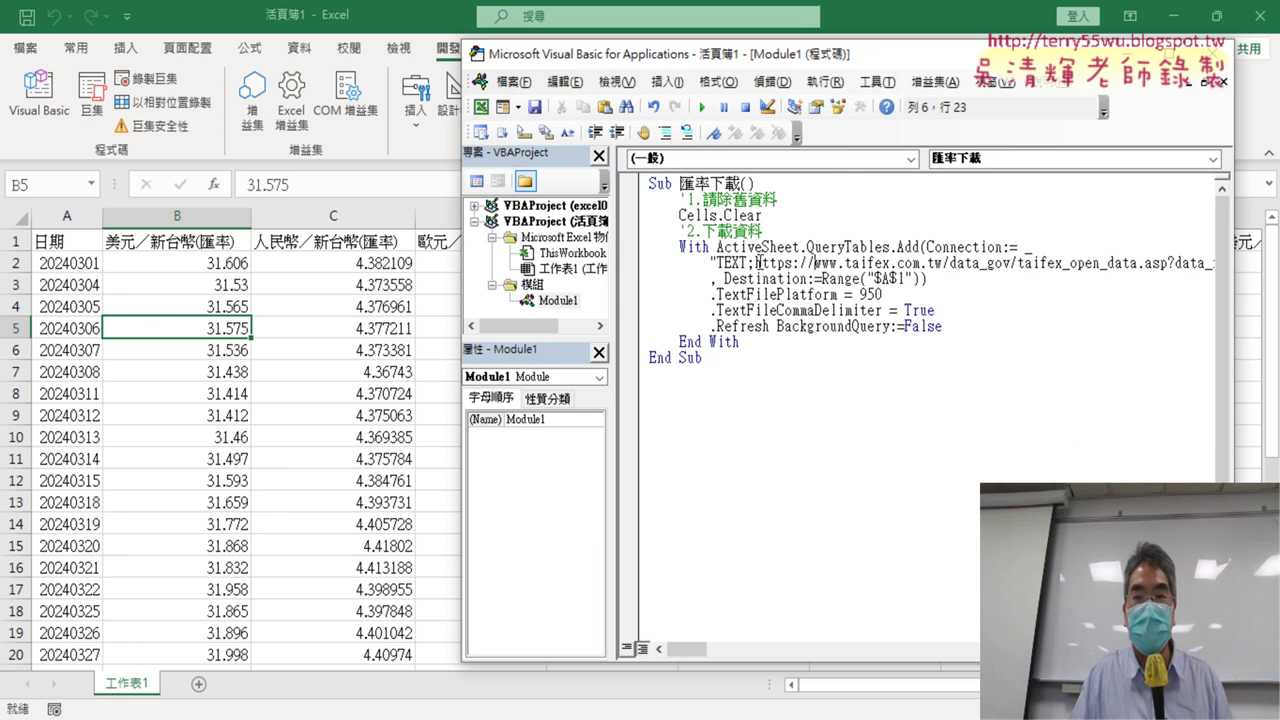
- Highlight the download URL, the 950 platform value, the Sub name and QueryTables in the code
{"action": "left_click_drag", "start_coordinate": [755, 263], "coordinate": [1030, 263]}
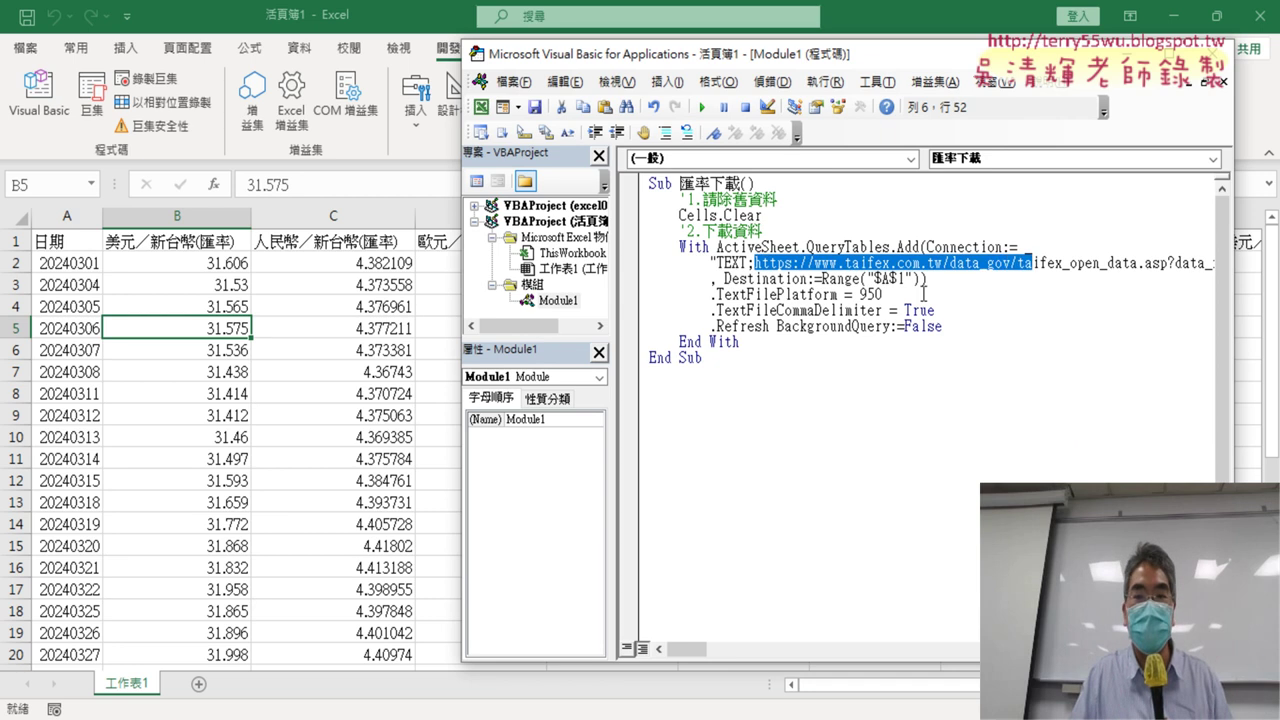
{"action": "left_click_drag", "start_coordinate": [882, 294], "coordinate": [868, 294]}
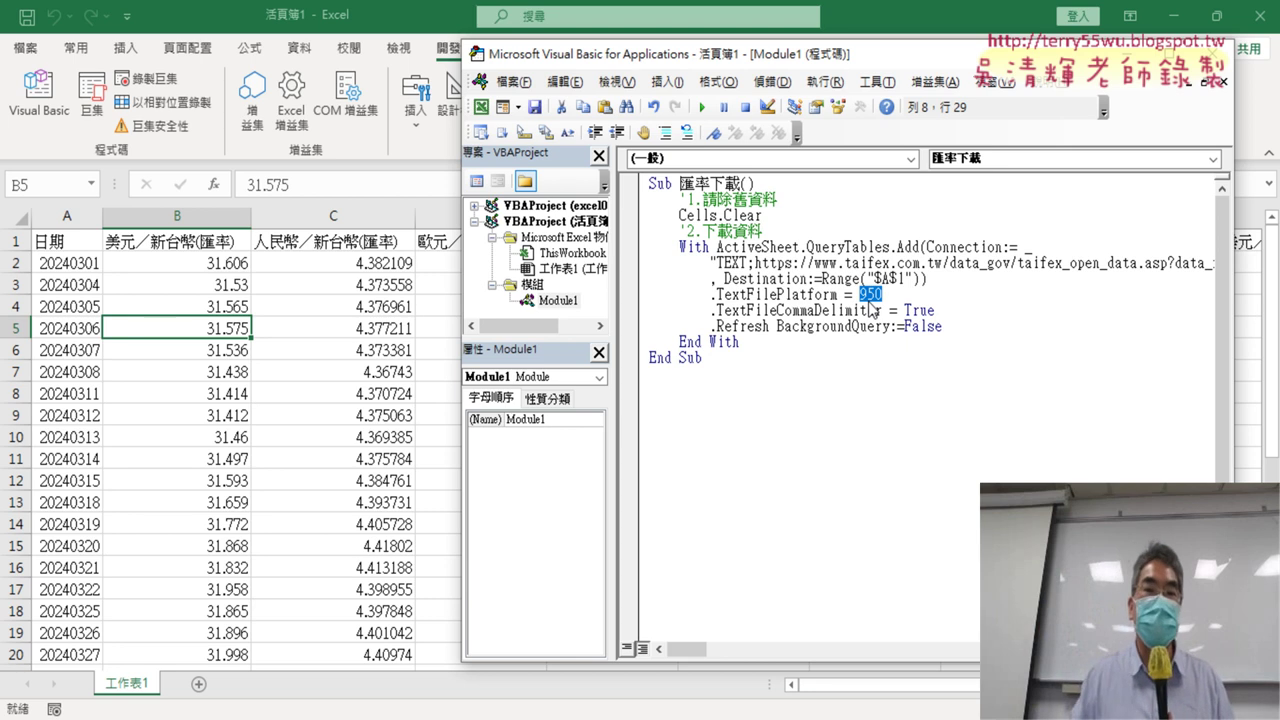
{"action": "left_click_drag", "start_coordinate": [679, 184], "coordinate": [723, 184]}
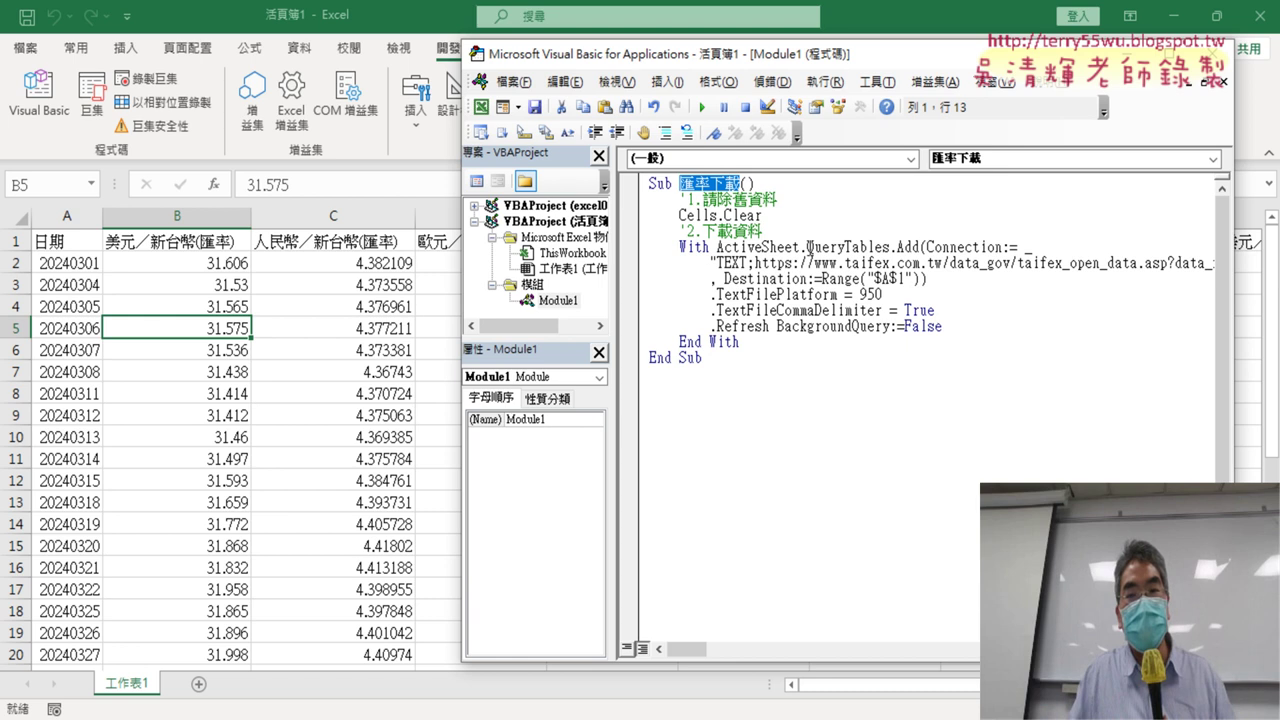
{"action": "left_click_drag", "start_coordinate": [808, 247], "coordinate": [889, 247]}
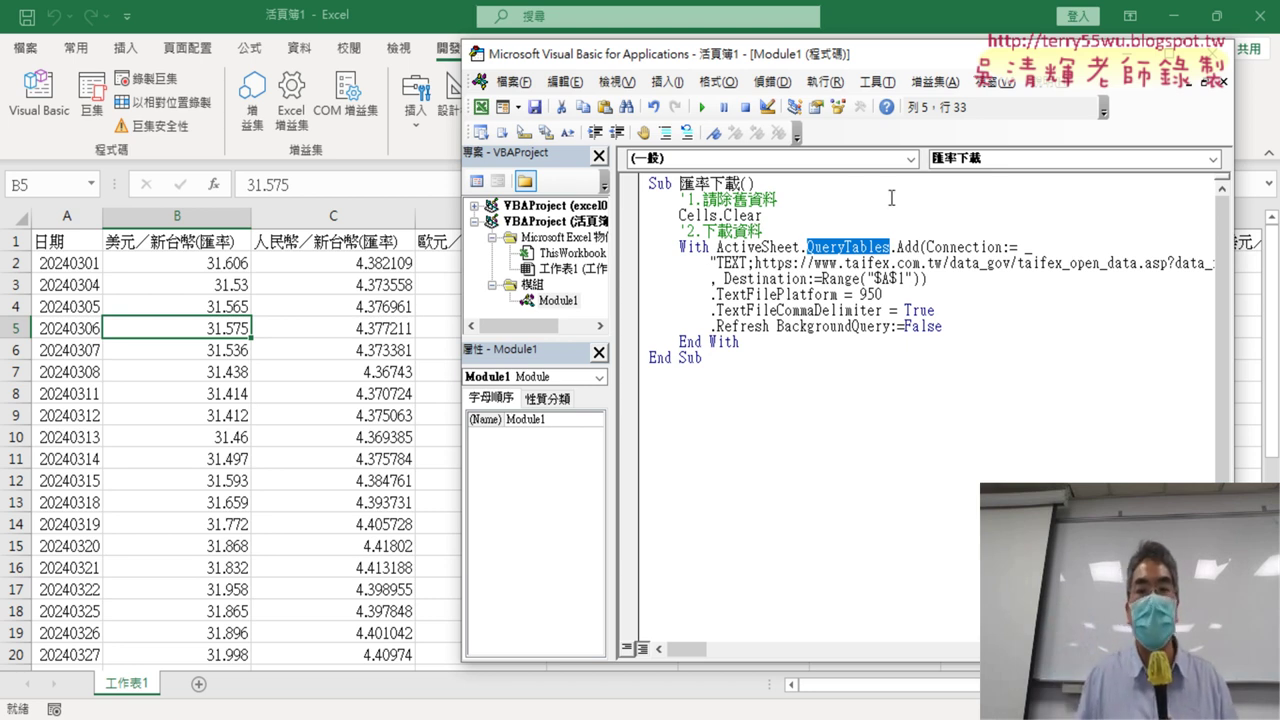
- Highlight the Cells.Clear statement, then go back to the 工作表1 worksheet
{"action": "left_click_drag", "start_coordinate": [942, 62], "coordinate": [732, 66]}
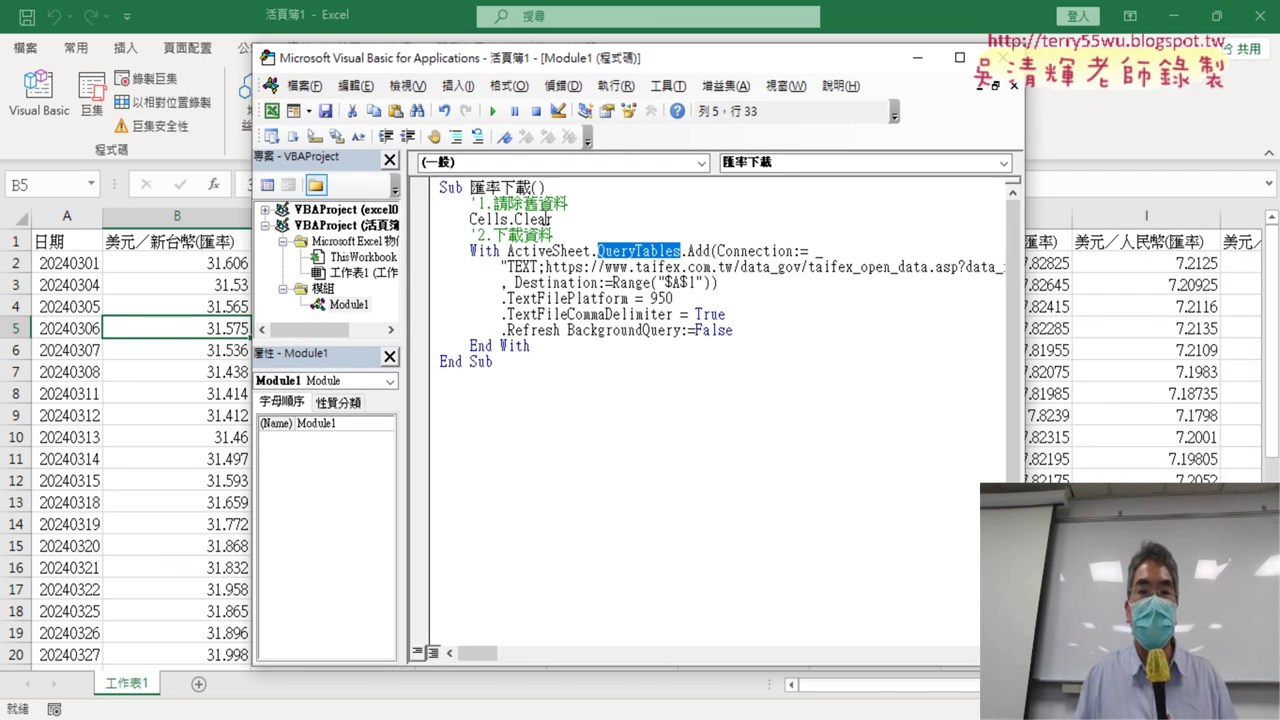
{"action": "left_click", "coordinate": [547, 218]}
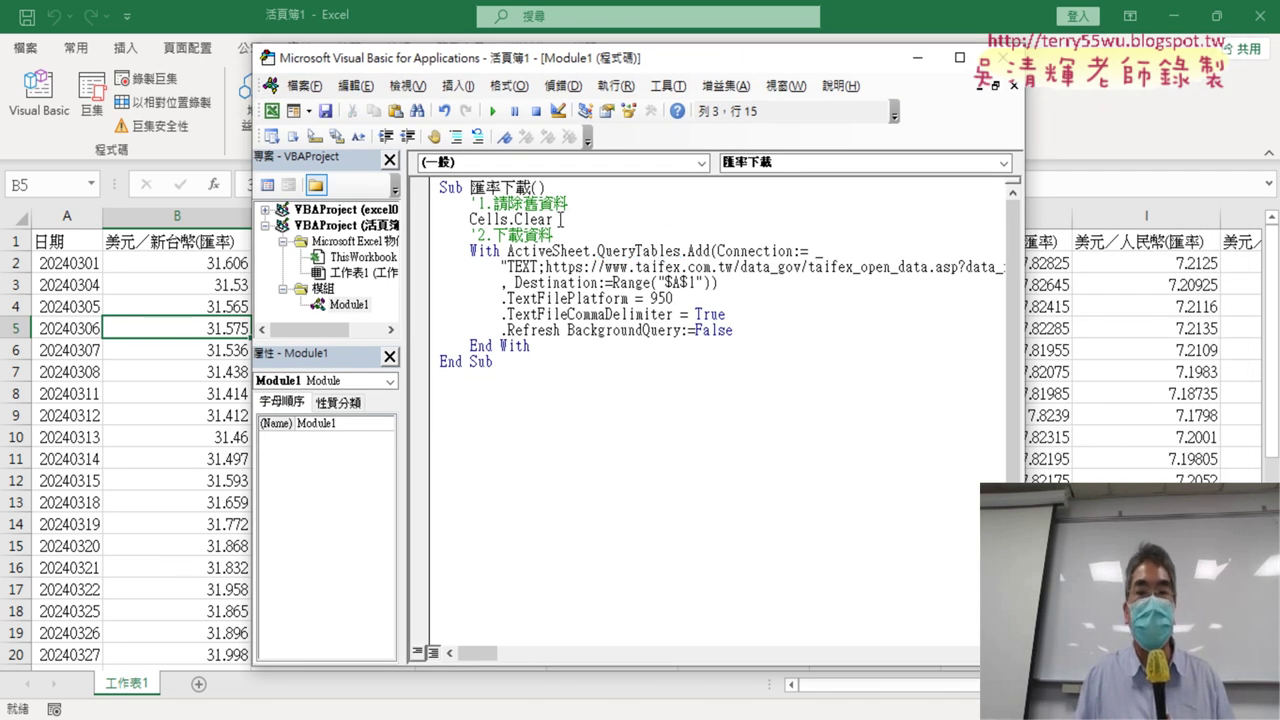
{"action": "left_click_drag", "start_coordinate": [556, 219], "coordinate": [470, 219]}
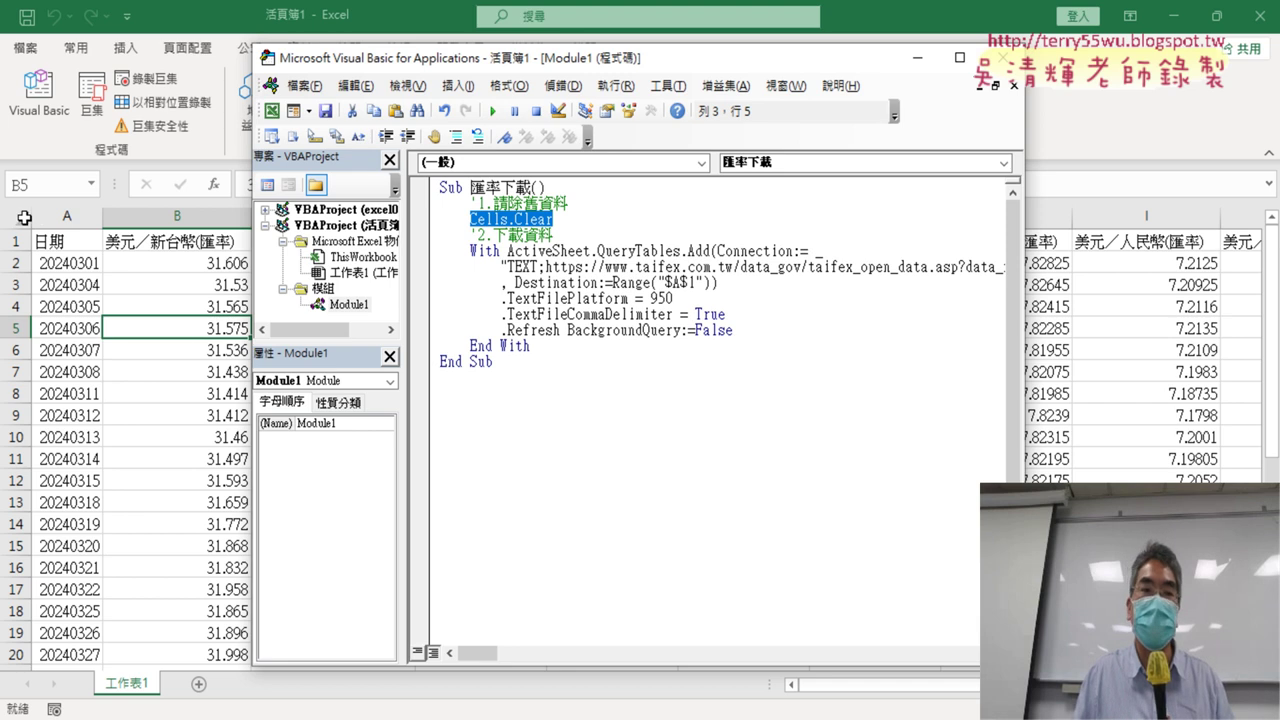
{"action": "left_click", "coordinate": [66, 258]}
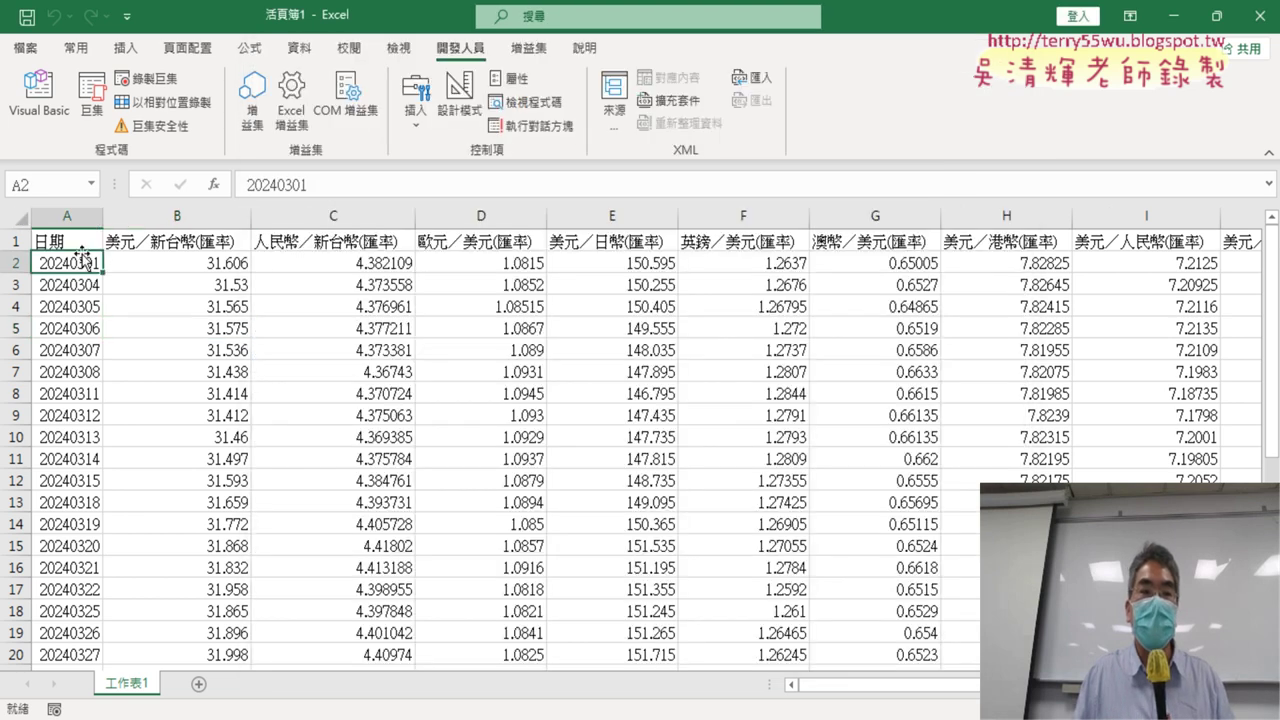
- Clear all of 工作表1, confirm deleting its external data query, and return to the macro code
{"action": "left_click", "coordinate": [18, 216]}
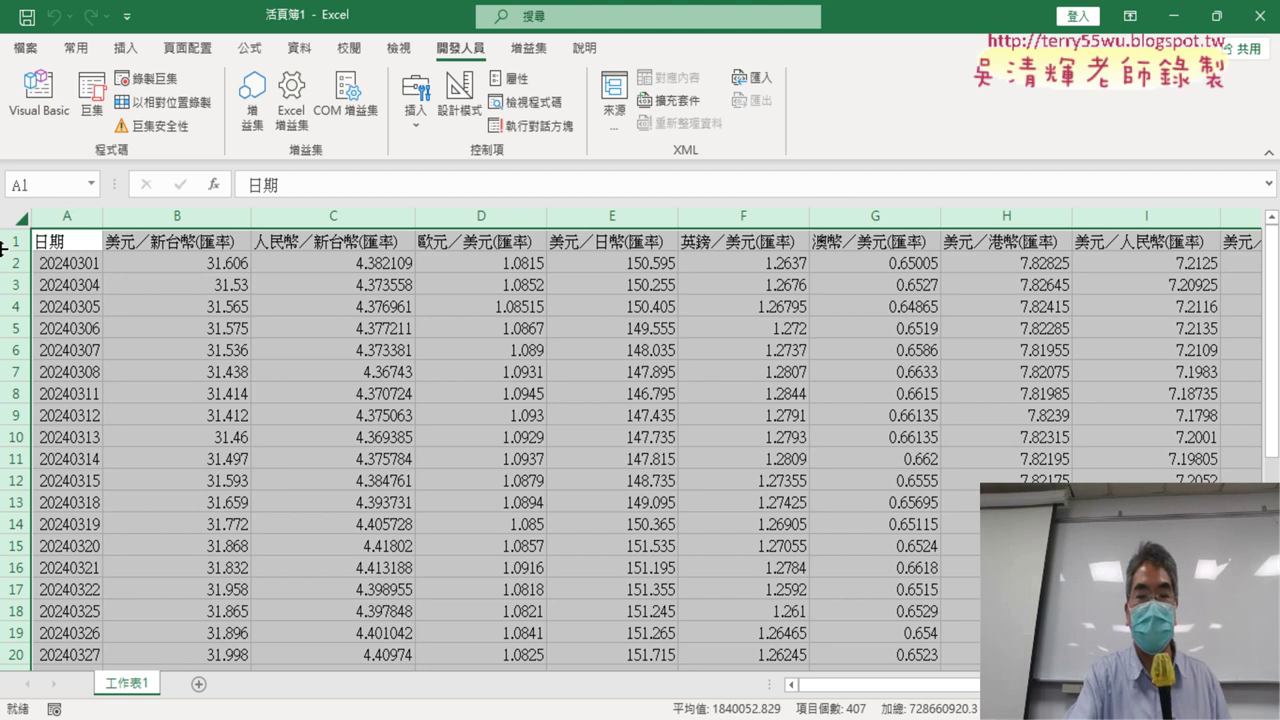
{"action": "key", "text": "Delete"}
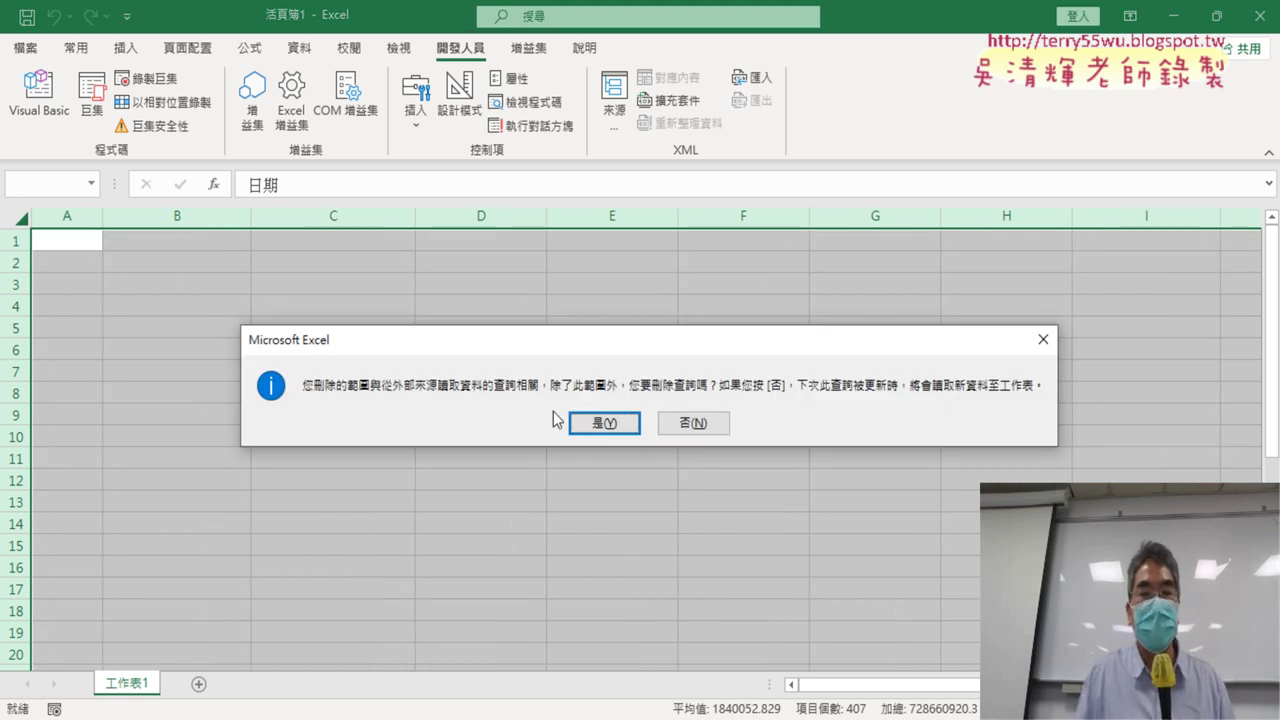
{"action": "left_click", "coordinate": [580, 422]}
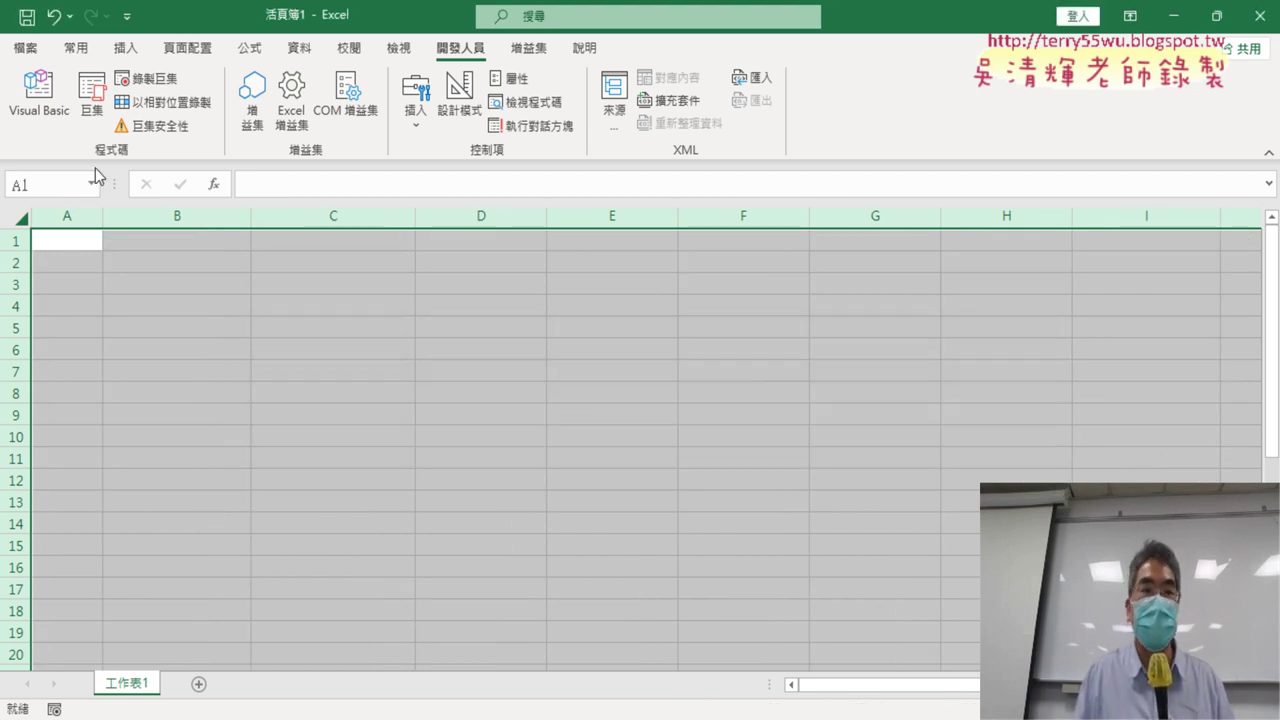
{"action": "left_click", "coordinate": [38, 95]}
{"action": "left_click", "coordinate": [705, 303]}
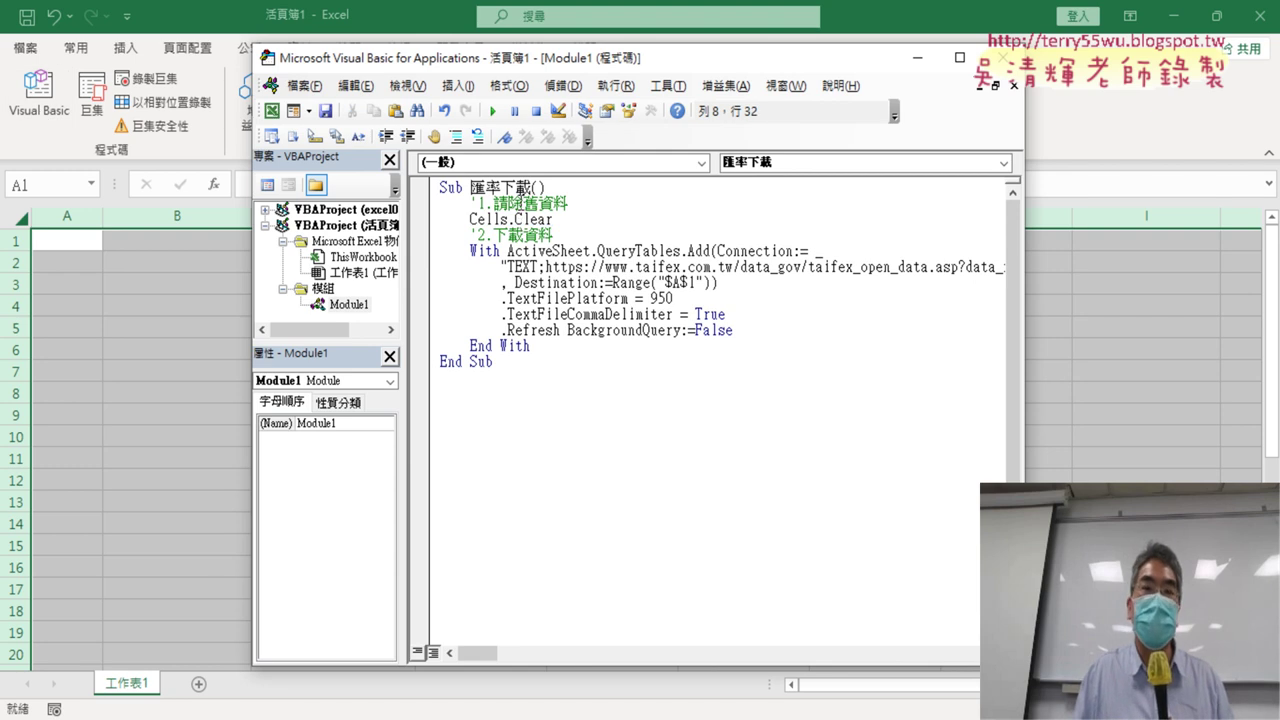
- Re-run the 匯率下載 macro and view 工作表1 refilled with rates from 20240301
{"action": "left_click", "coordinate": [492, 111]}
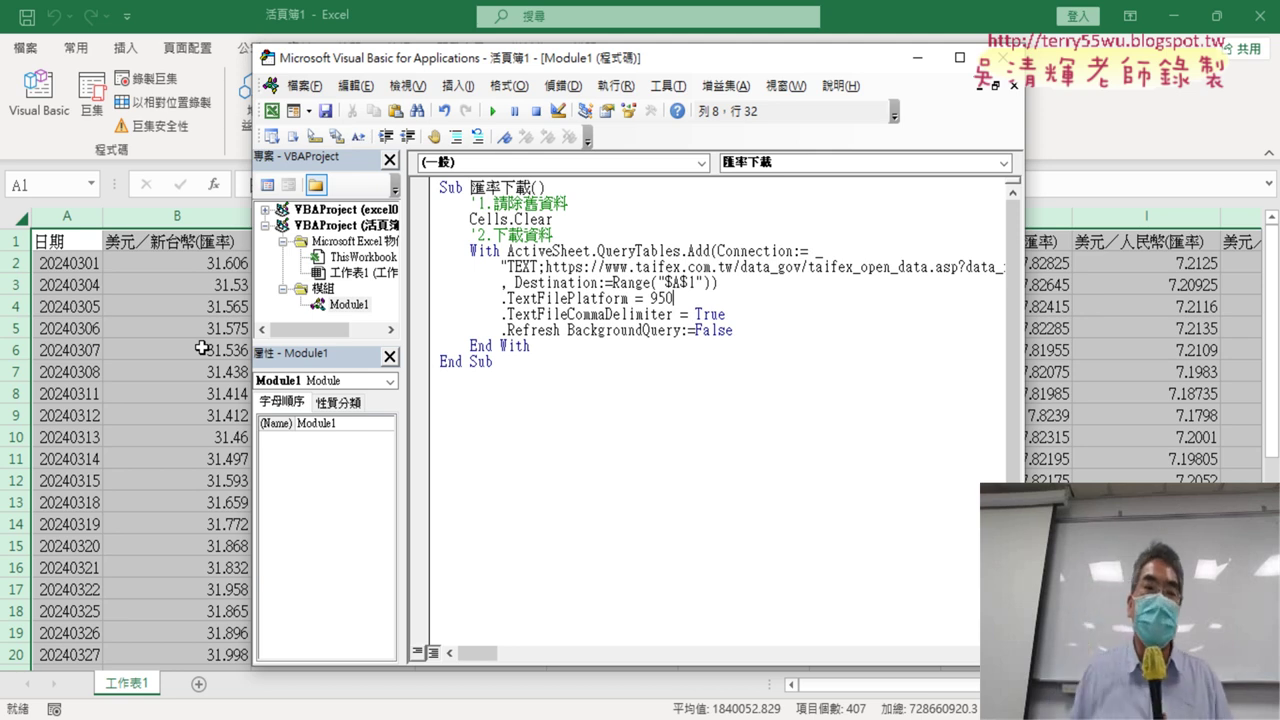
{"action": "left_click", "coordinate": [202, 341]}
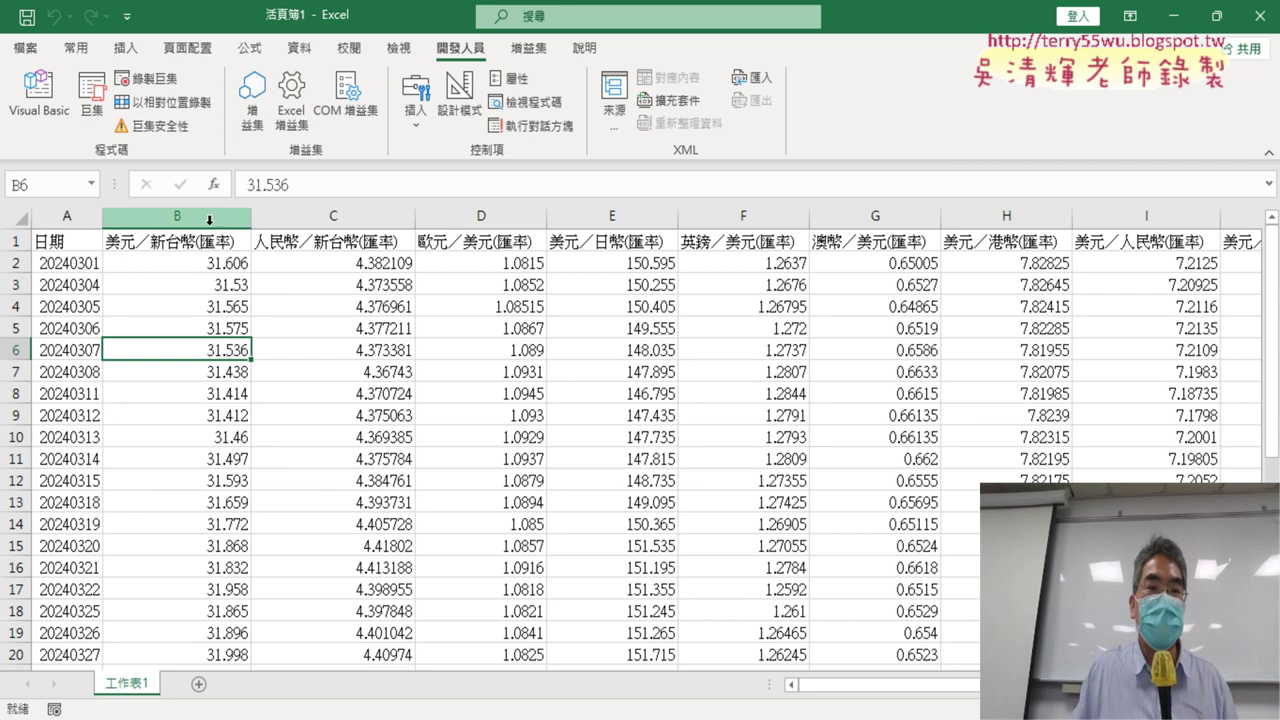
{"action": "left_click", "coordinate": [209, 216]}
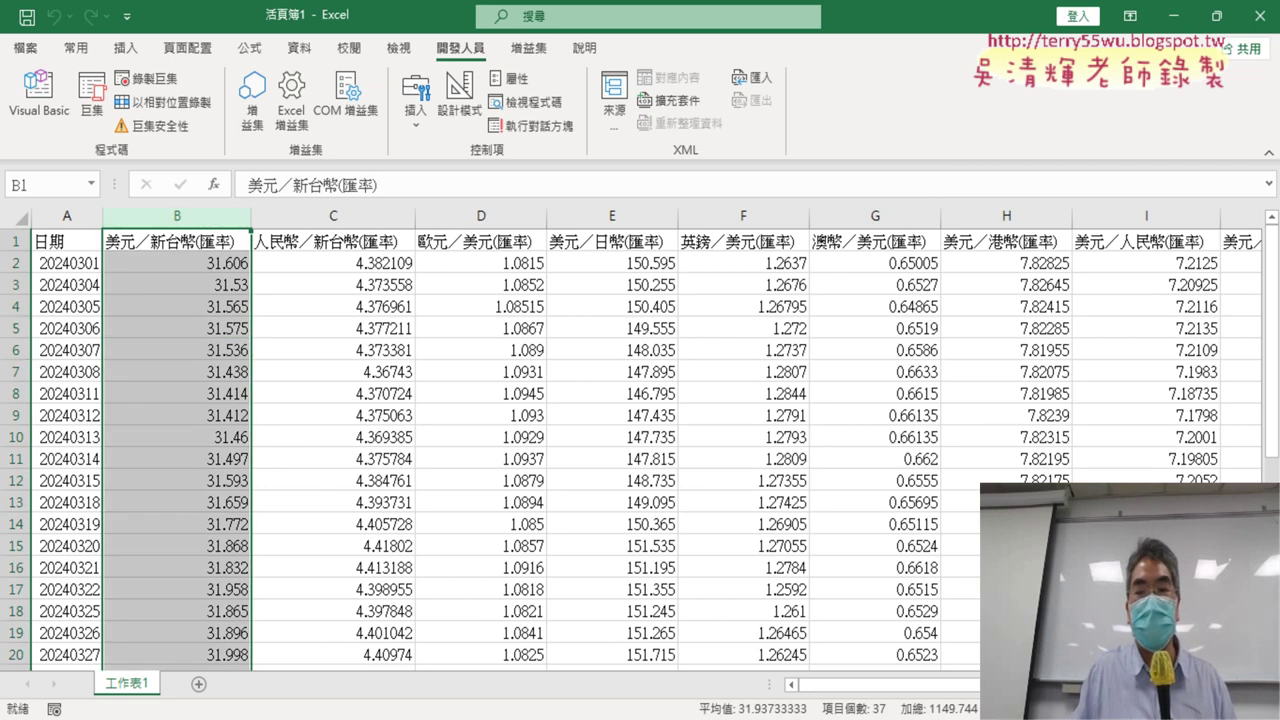
{"action": "scroll", "coordinate": [646, 450], "scroll_direction": "right", "scroll_amount": 3}
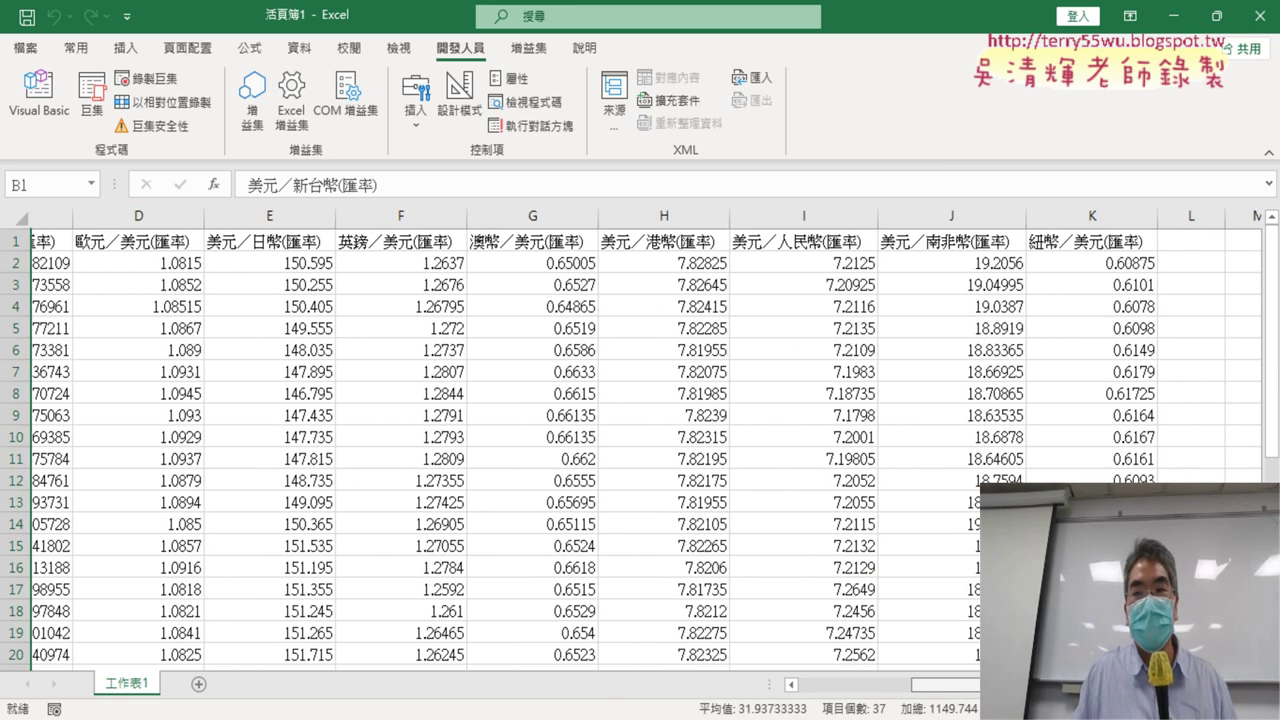
{"action": "scroll", "coordinate": [646, 440], "scroll_direction": "right", "scroll_amount": 1}
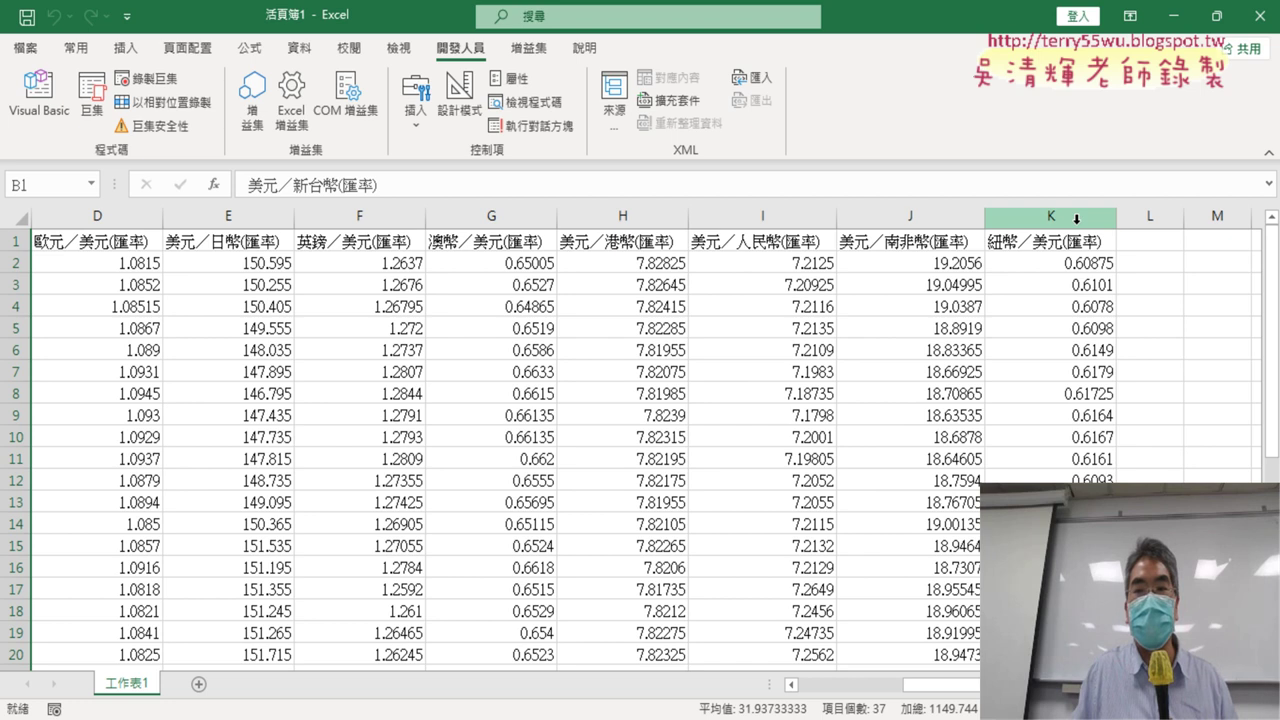
{"action": "mouse_move", "coordinate": [1076, 218]}
{"action": "left_mouse_down"}
{"action": "mouse_move", "coordinate": [4, 244]}
{"action": "mouse_move", "coordinate": [165, 248]}
{"action": "left_mouse_up"}
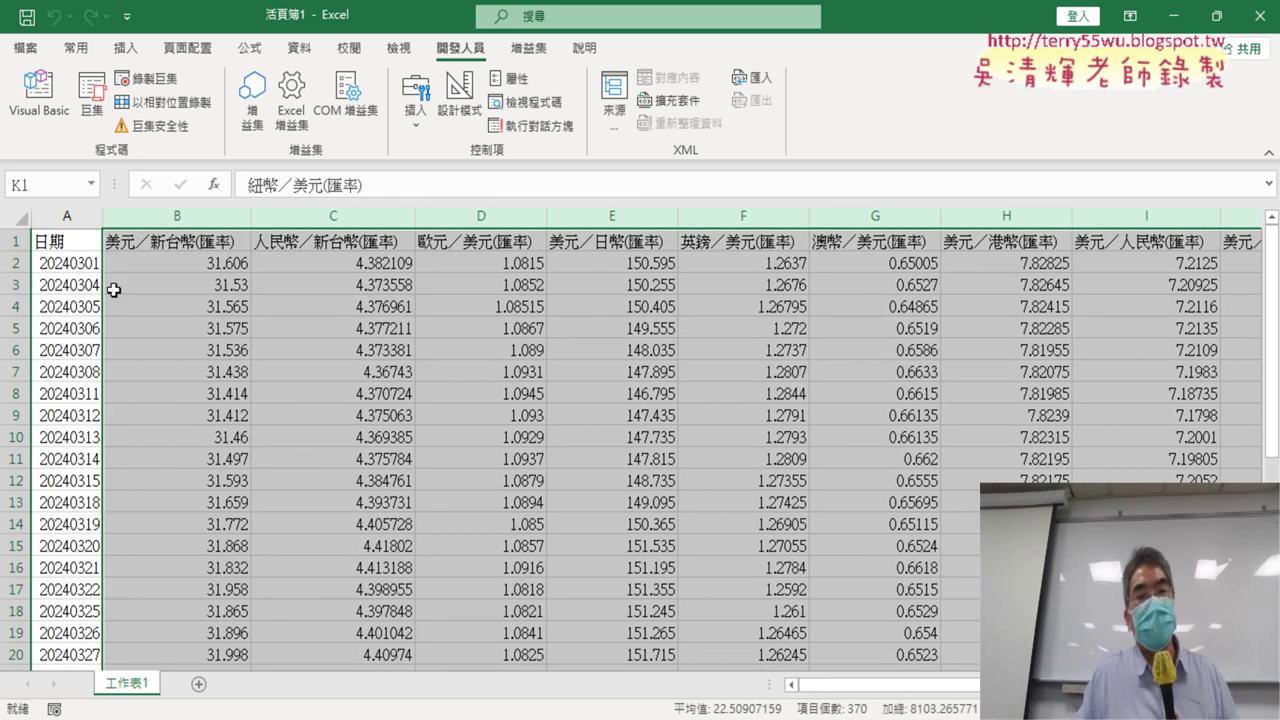
{"action": "left_click_drag", "start_coordinate": [67, 216], "coordinate": [127, 216]}
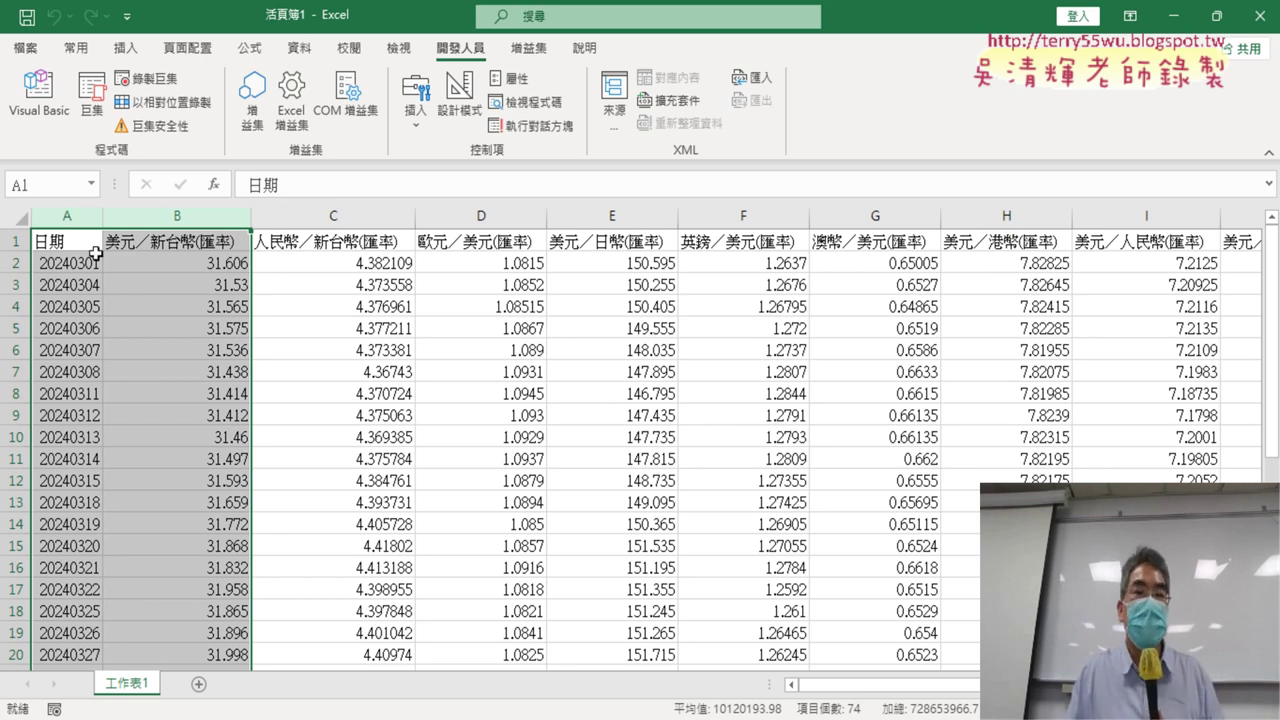
{"action": "left_click", "coordinate": [58, 245]}
{"action": "left_click", "coordinate": [63, 215]}
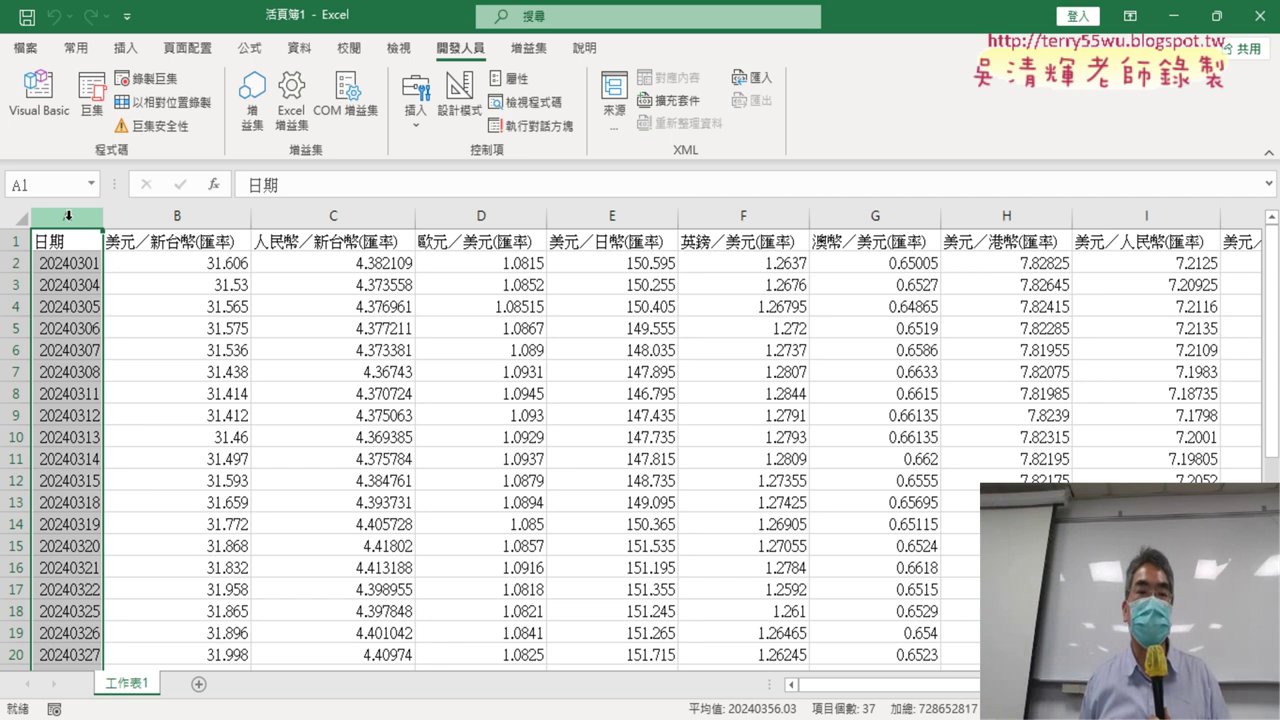
{"action": "left_click", "coordinate": [204, 249]}
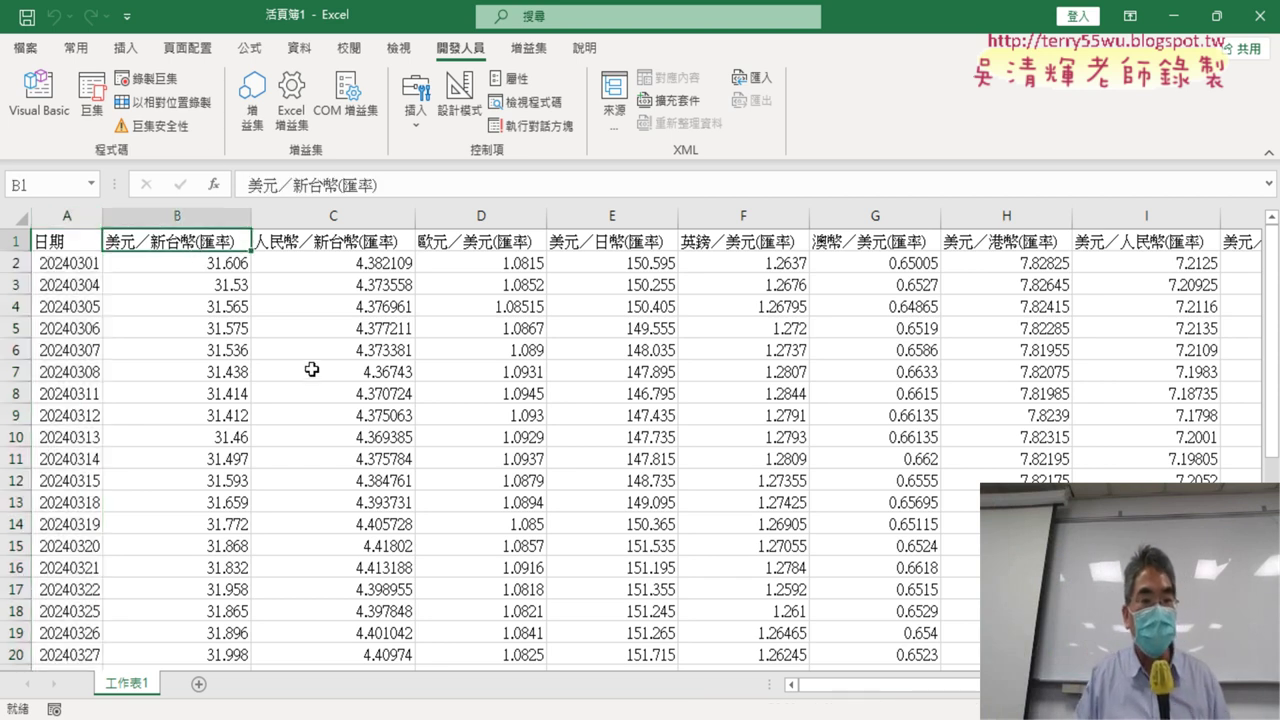